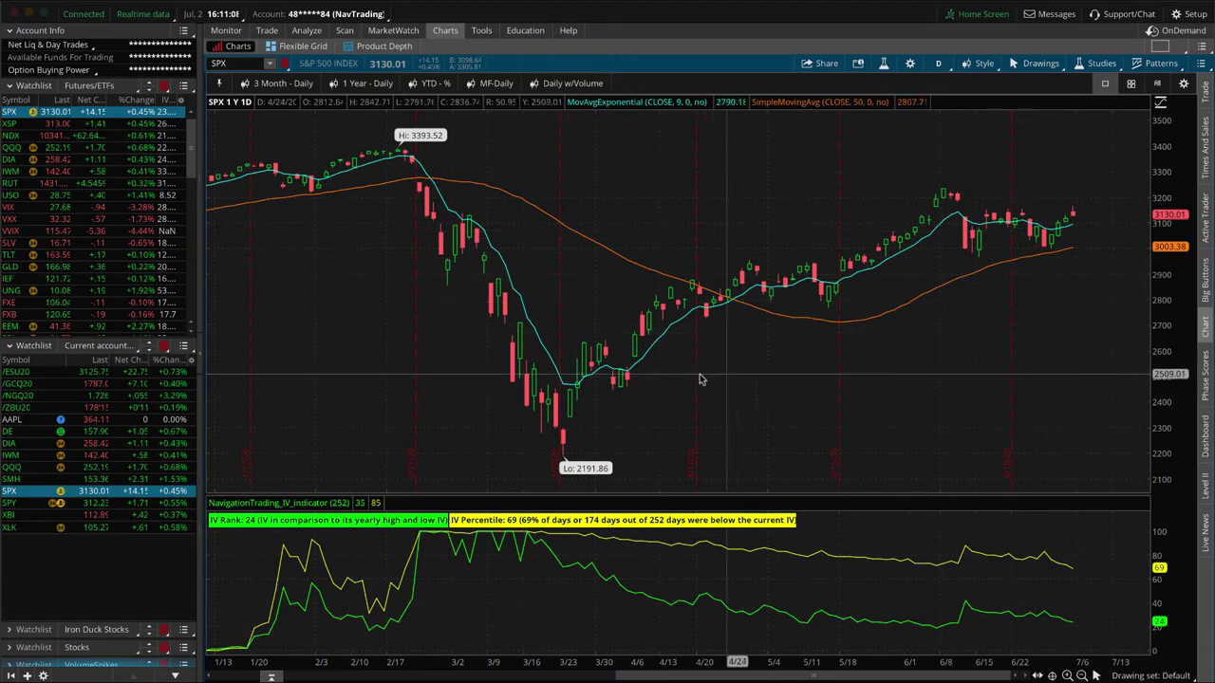
Draw a trendline on the SPX chart from the 3/31 low to beyond the latest bars.
{"action": "right_click", "coordinate": [613, 395]}
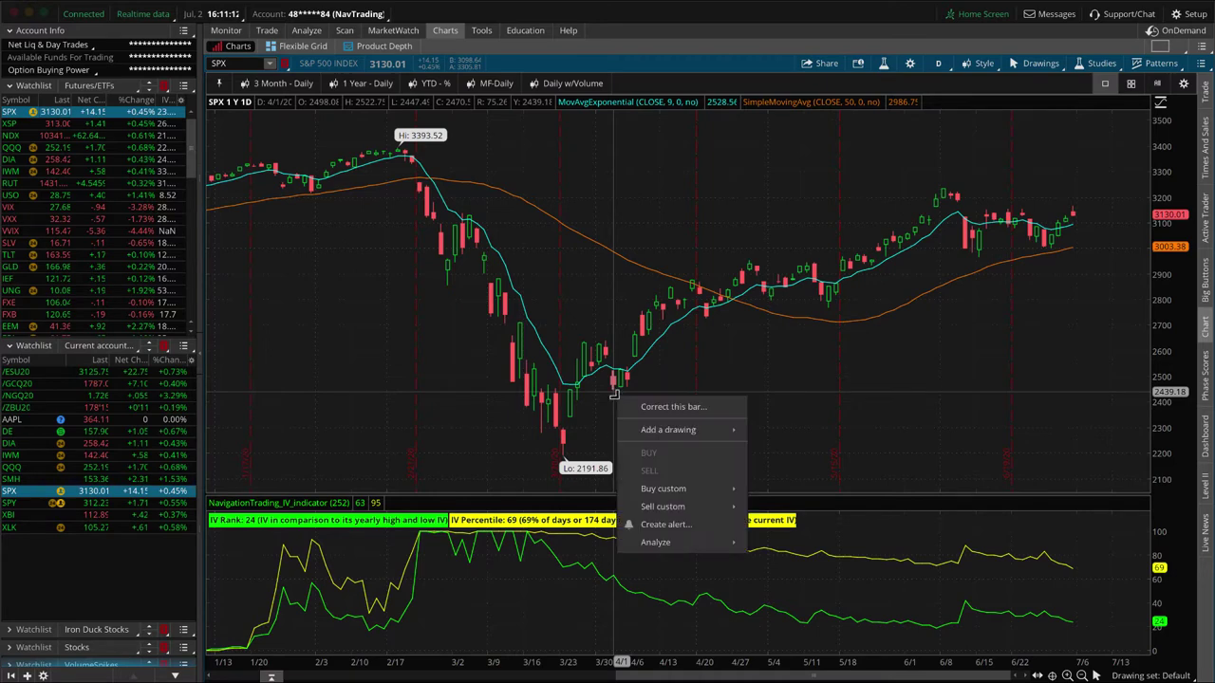
{"action": "mouse_move", "coordinate": [686, 429]}
{"action": "left_click", "coordinate": [759, 433]}
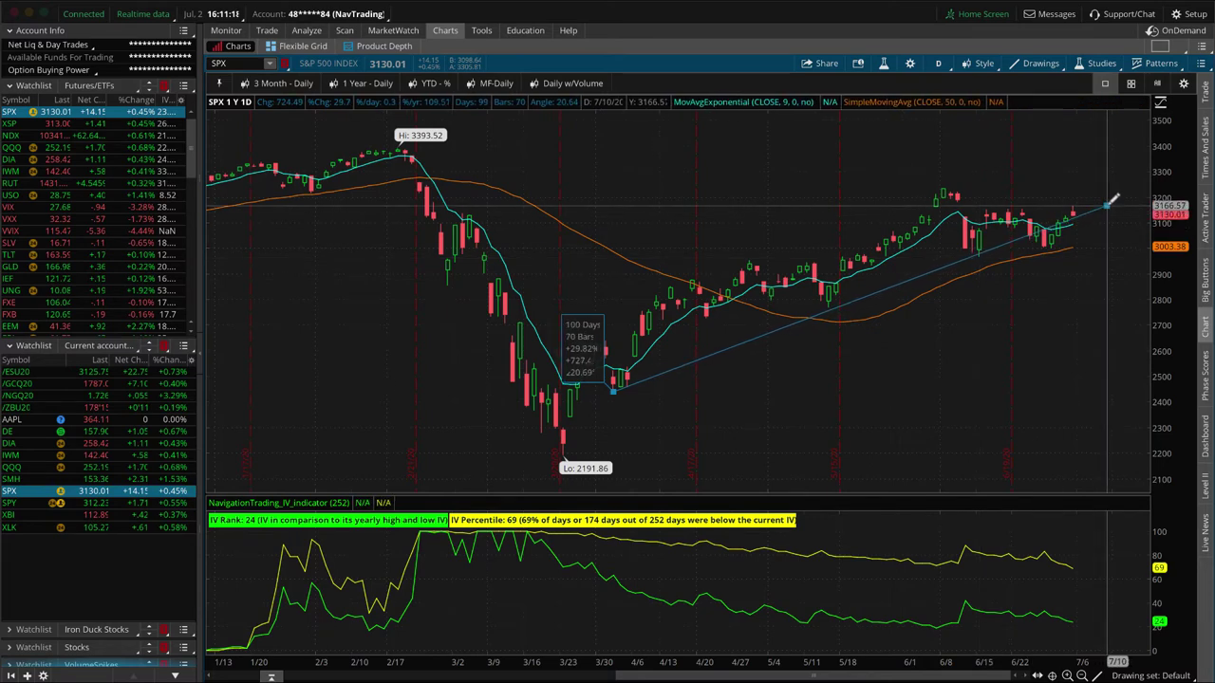
{"action": "left_click", "coordinate": [1107, 205]}
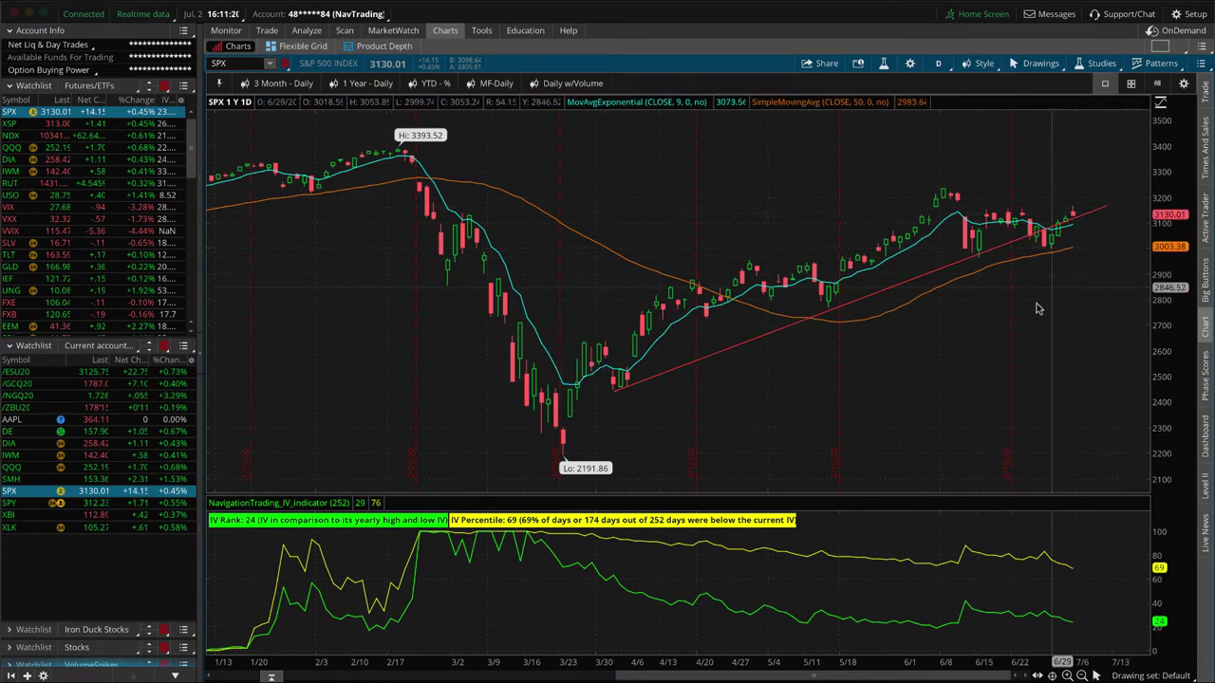
Draw a second trendline from the 3/23 low to beyond the latest bars.
{"action": "right_click", "coordinate": [561, 461]}
{"action": "mouse_move", "coordinate": [691, 493]}
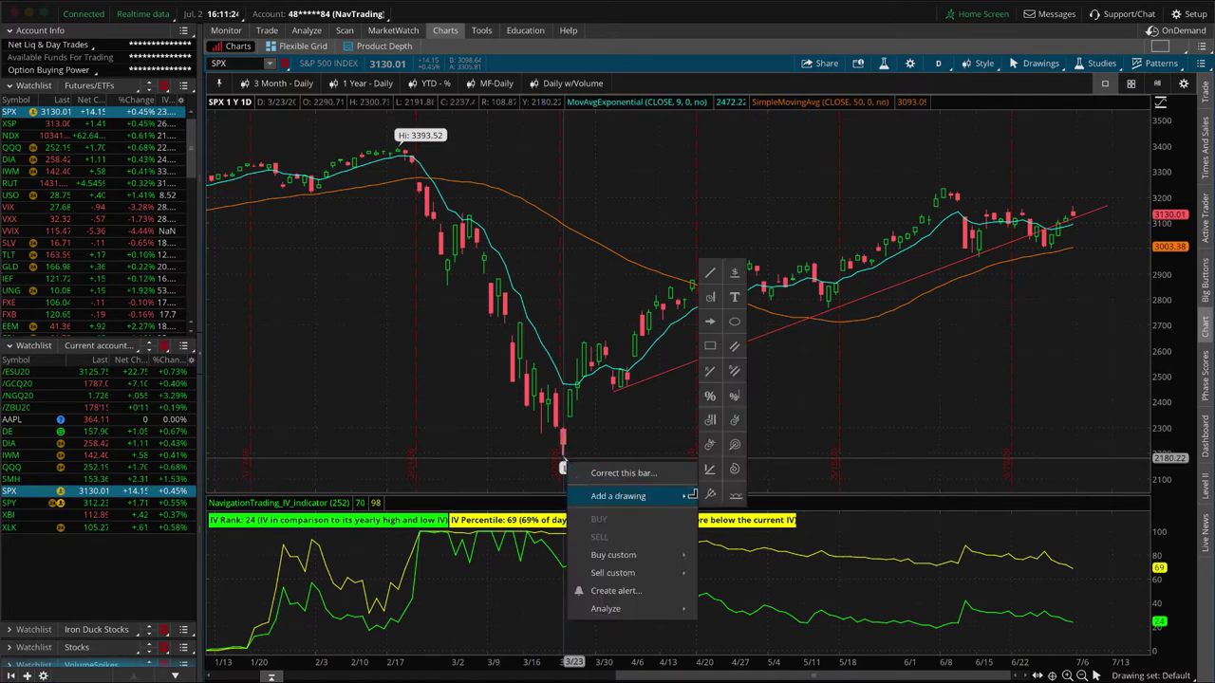
{"action": "left_click", "coordinate": [709, 273]}
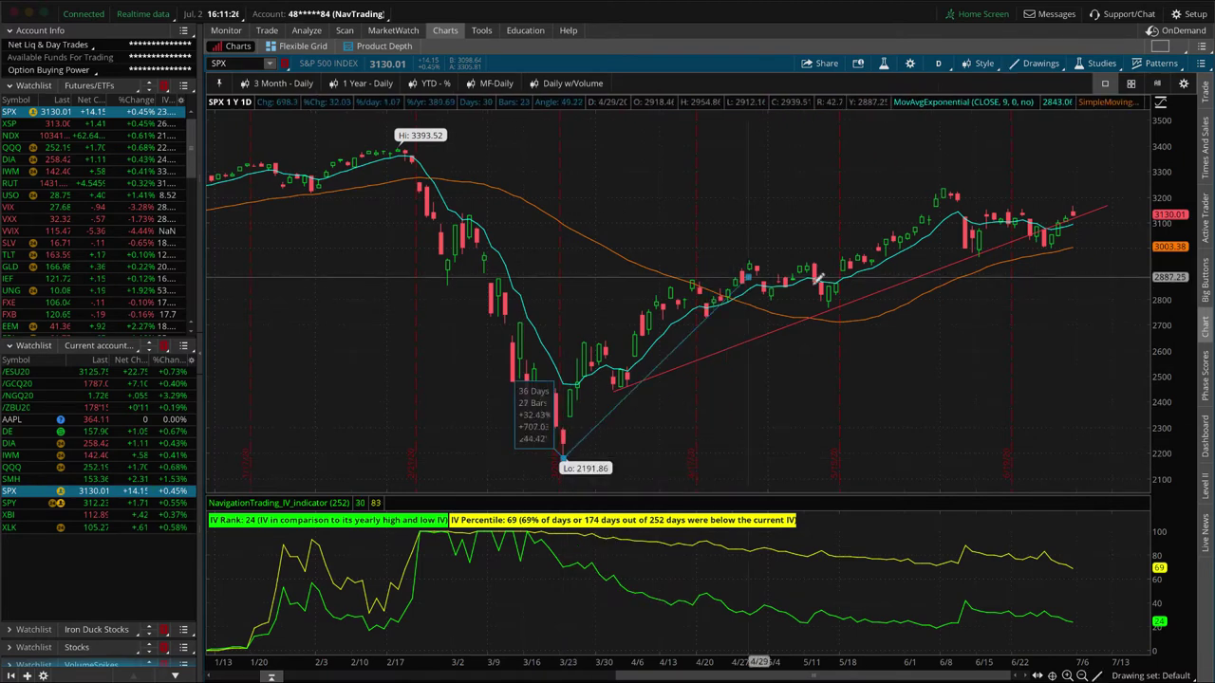
{"action": "left_click", "coordinate": [1121, 190]}
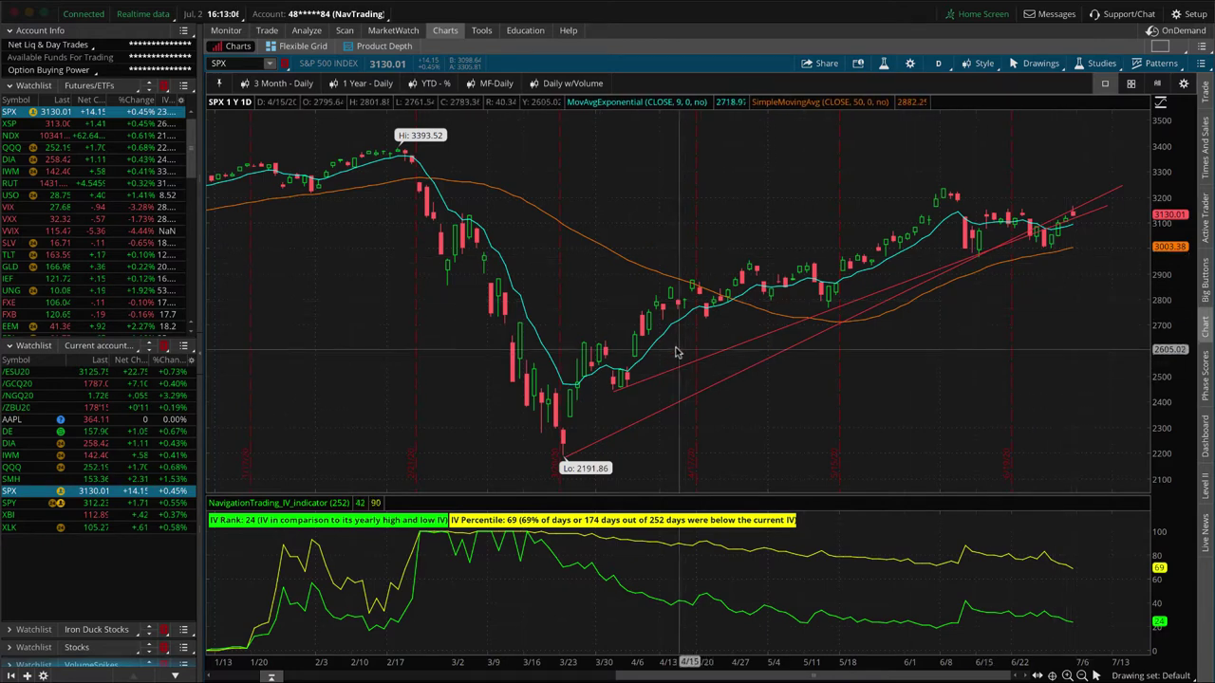
Zoom the SPX chart to mid-April through early July and remove both red trendlines.
{"action": "left_click_drag", "start_coordinate": [683, 366], "coordinate": [1153, 337]}
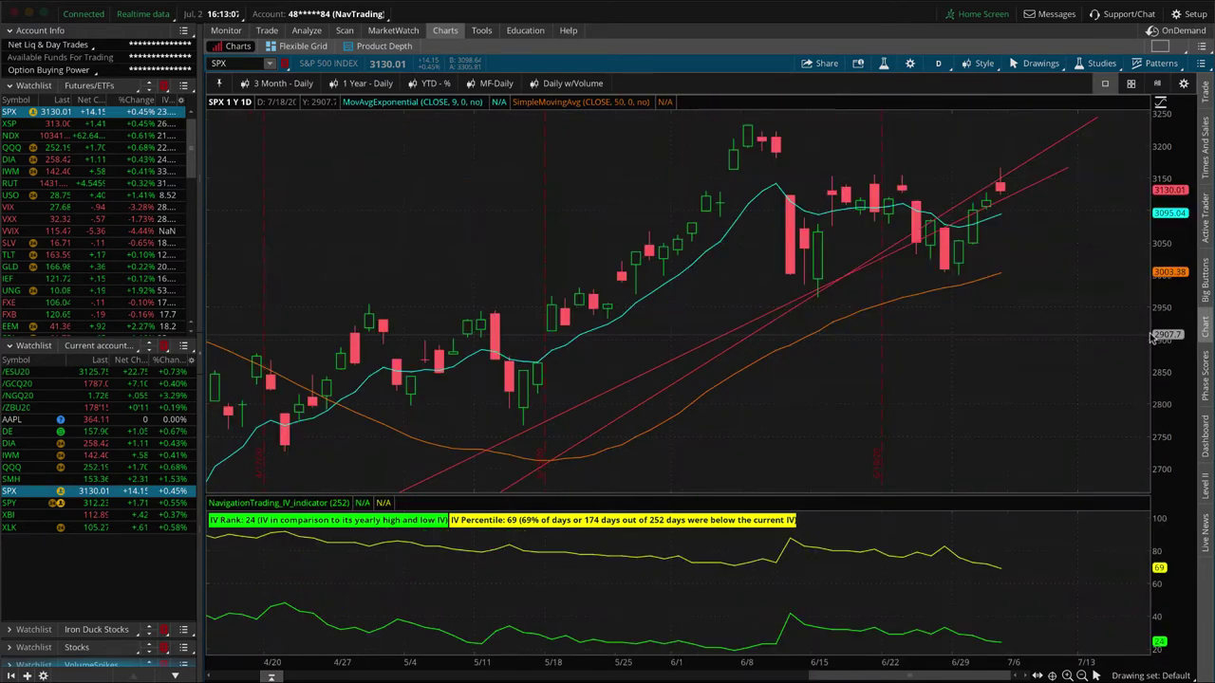
{"action": "right_click", "coordinate": [889, 254]}
{"action": "left_click", "coordinate": [948, 319]}
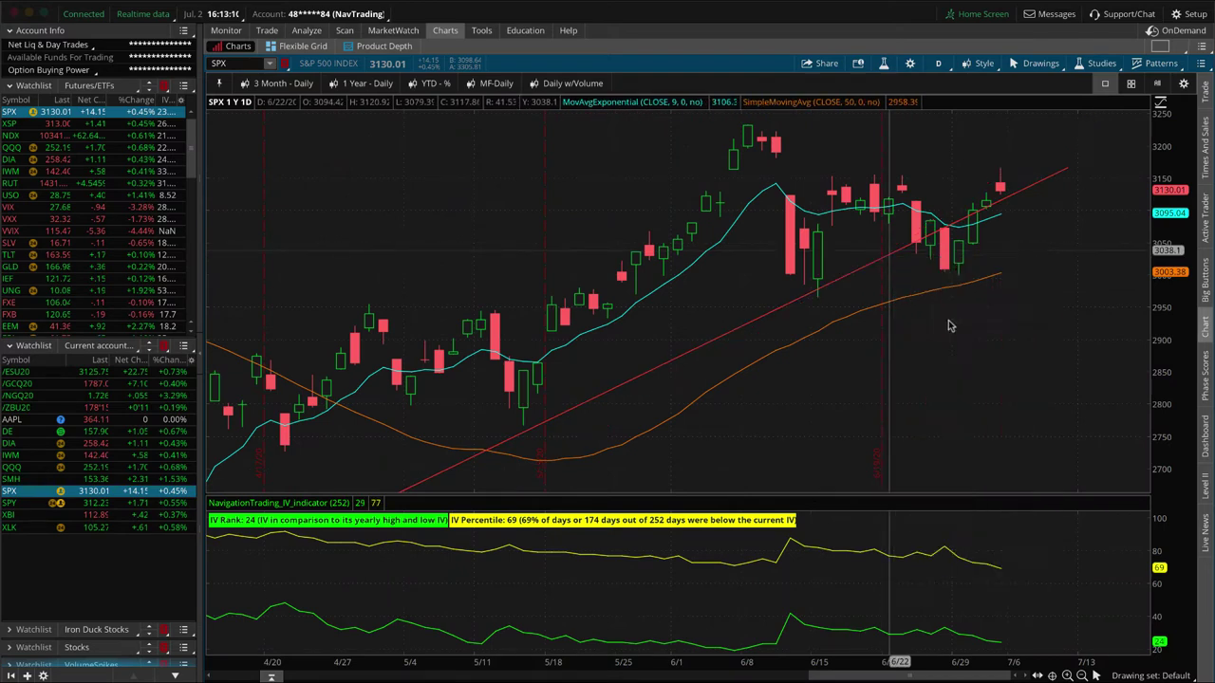
{"action": "right_click", "coordinate": [893, 254]}
{"action": "left_click", "coordinate": [939, 319]}
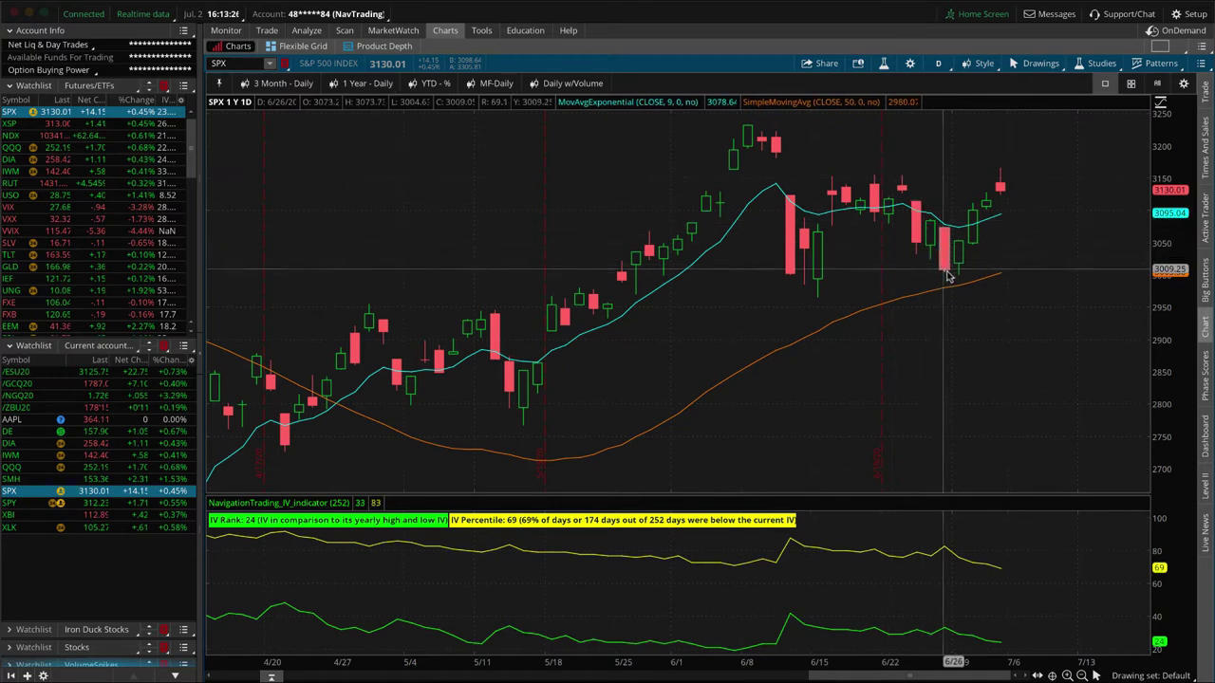
Sketch the moving-average bounce and late-June rally, undo both, then mark the latest candle.
{"action": "left_click_drag", "start_coordinate": [987, 268], "coordinate": [1022, 326]}
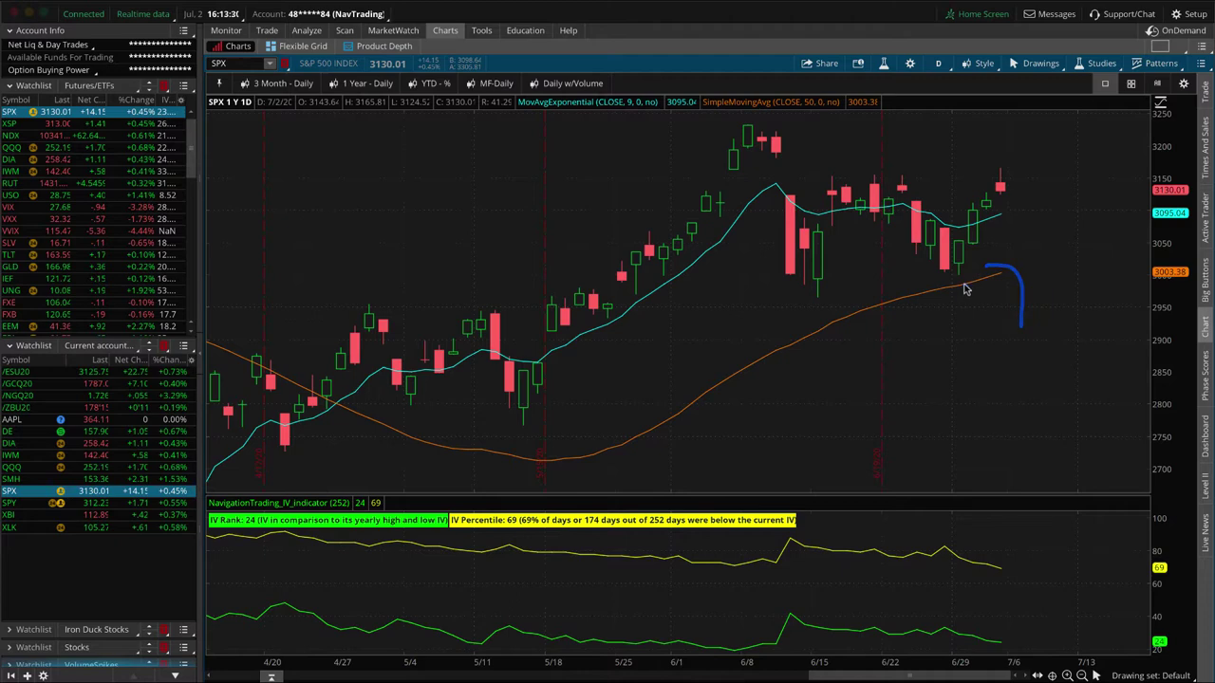
{"action": "left_click_drag", "start_coordinate": [964, 287], "coordinate": [1055, 154]}
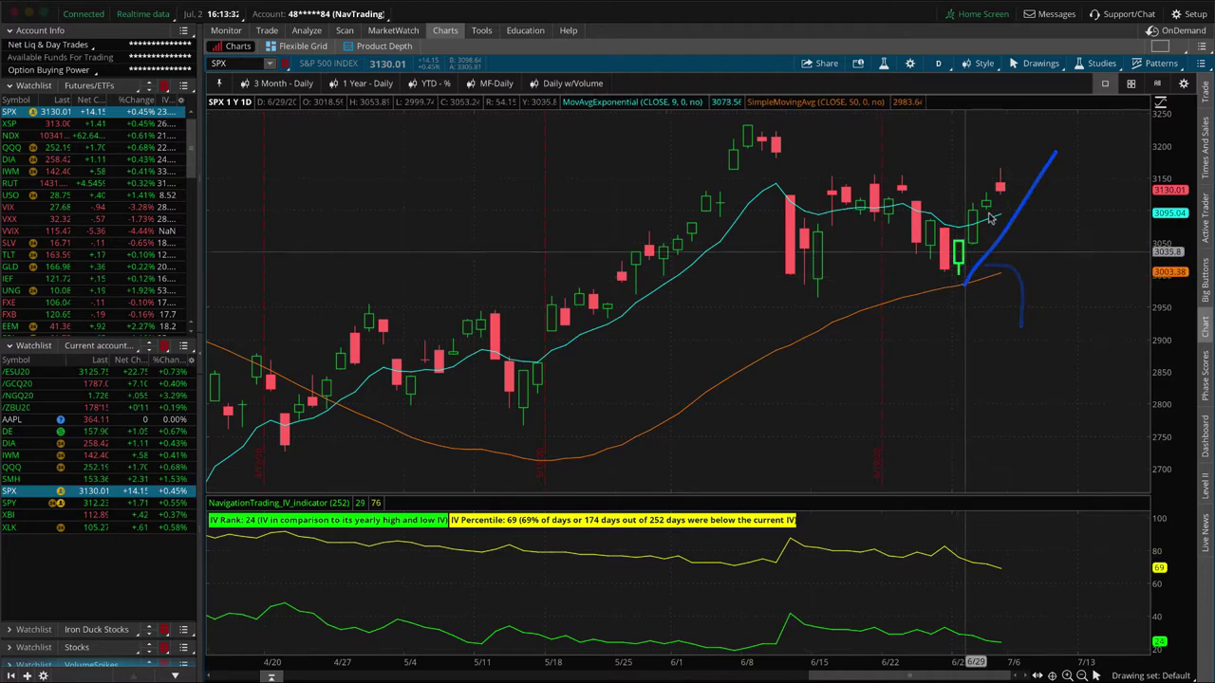
{"action": "key", "text": "ctrl+z"}
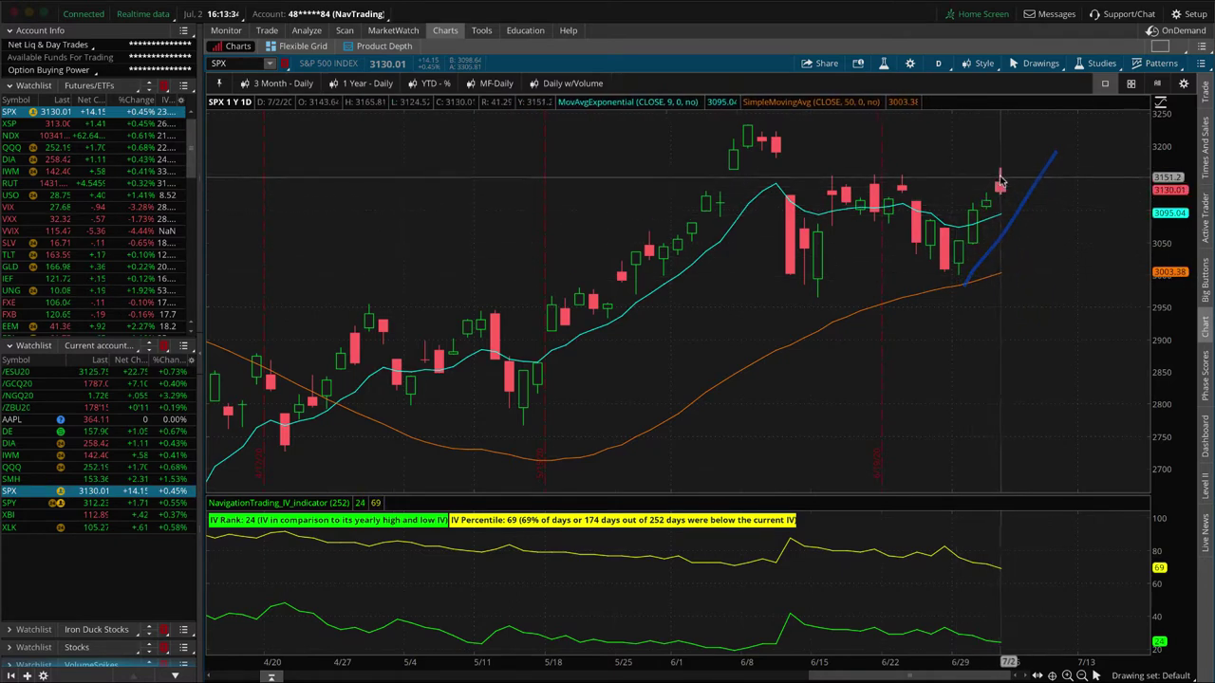
{"action": "key", "text": "ctrl+z"}
{"action": "left_click_drag", "start_coordinate": [1009, 172], "coordinate": [1010, 192]}
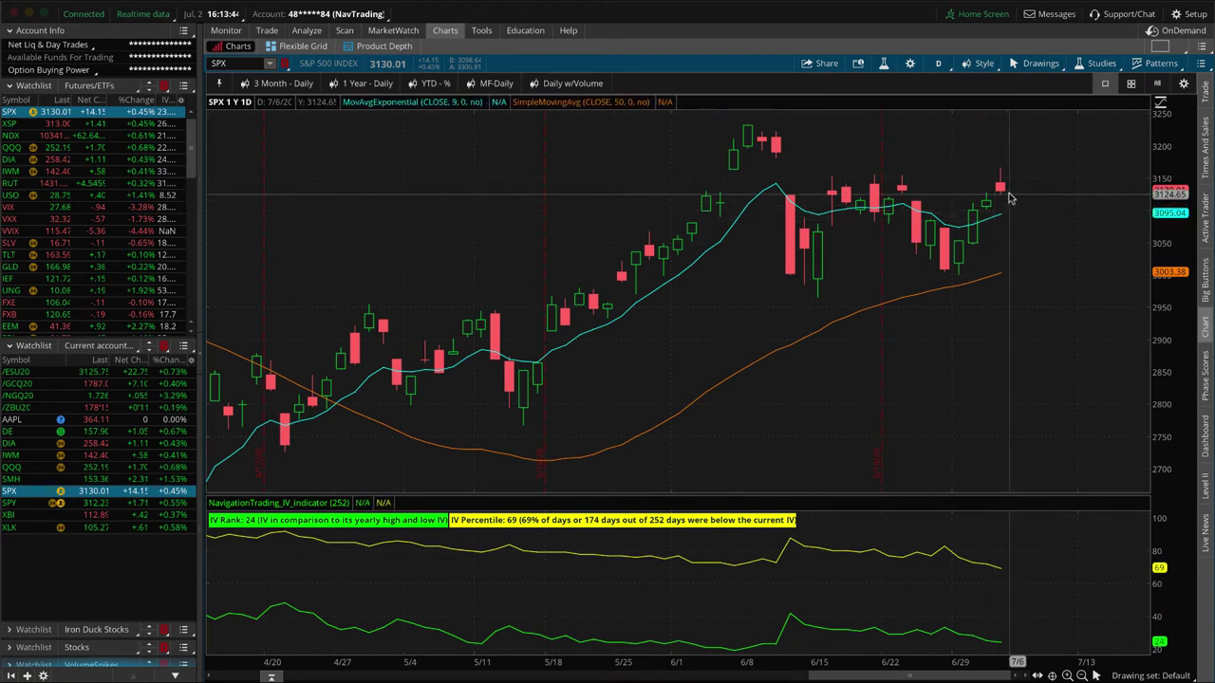
Pen-trace the SPX drop from the 3393.52 high and mark the recent range's top and bottom.
{"action": "scroll", "coordinate": [1034, 234], "scroll_direction": "down", "scroll_amount": 5}
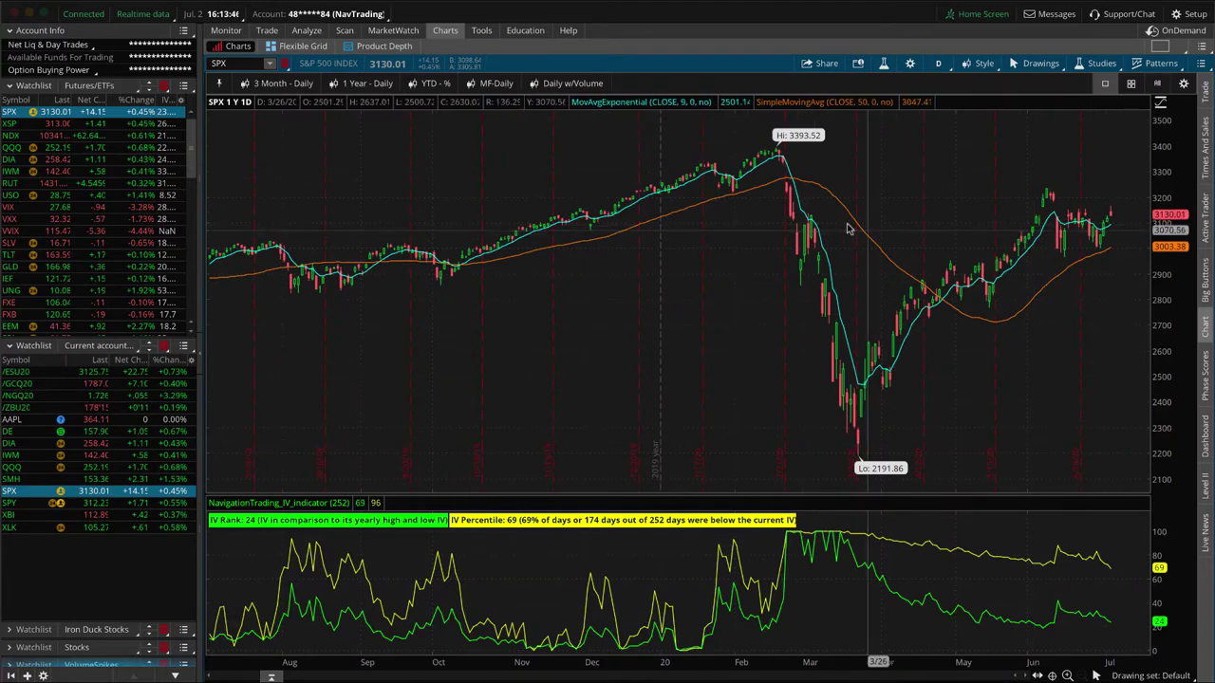
{"action": "mouse_move", "coordinate": [768, 173]}
{"action": "left_mouse_down"}
{"action": "mouse_move", "coordinate": [835, 465]}
{"action": "mouse_move", "coordinate": [902, 404]}
{"action": "mouse_move", "coordinate": [1050, 171]}
{"action": "mouse_move", "coordinate": [1070, 249]}
{"action": "mouse_move", "coordinate": [1113, 205]}
{"action": "mouse_move", "coordinate": [1126, 246]}
{"action": "mouse_move", "coordinate": [1134, 203]}
{"action": "mouse_move", "coordinate": [1137, 247]}
{"action": "left_mouse_up"}
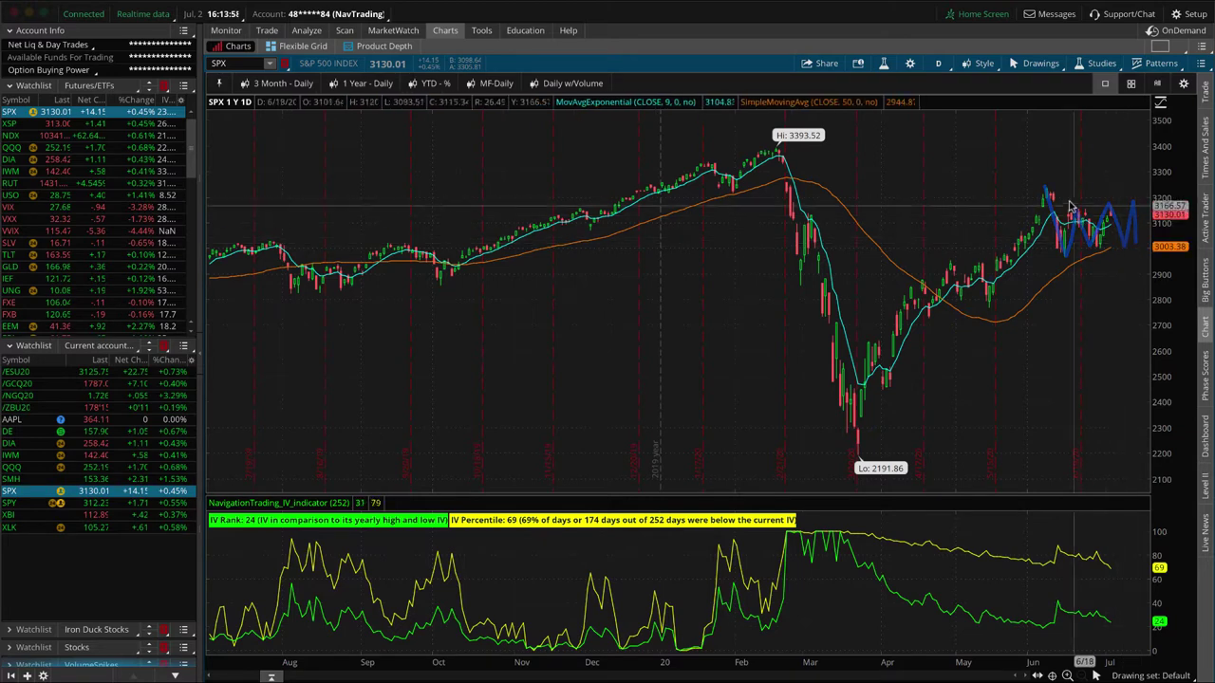
{"action": "left_click_drag", "start_coordinate": [1036, 195], "coordinate": [1131, 194]}
{"action": "left_click_drag", "start_coordinate": [1030, 259], "coordinate": [1163, 263]}
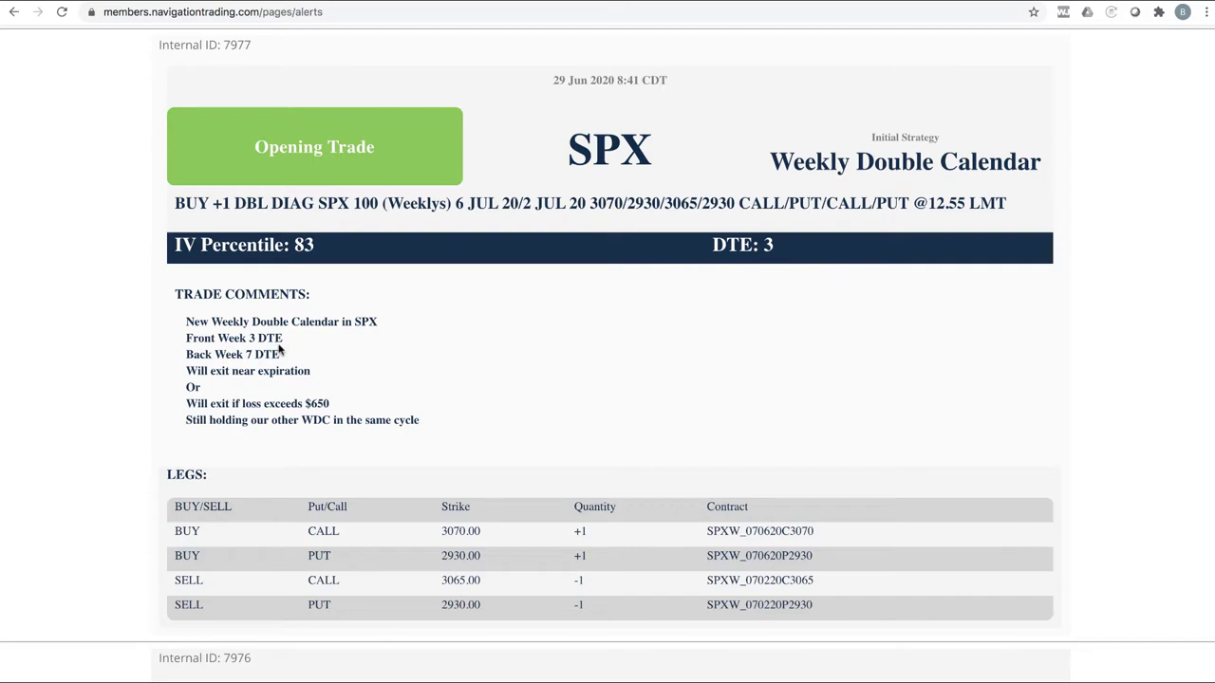
Underline the front-week DTE in the comments and circle the IWM alert's Bunker Trade name.
{"action": "mouse_move", "coordinate": [261, 345]}
{"action": "left_mouse_down"}
{"action": "mouse_move", "coordinate": [277, 329]}
{"action": "mouse_move", "coordinate": [319, 344]}
{"action": "left_mouse_up"}
{"action": "scroll", "coordinate": [863, 302], "scroll_direction": "up", "scroll_amount": 1}
{"action": "scroll", "coordinate": [863, 302], "scroll_direction": "up", "scroll_amount": 8}
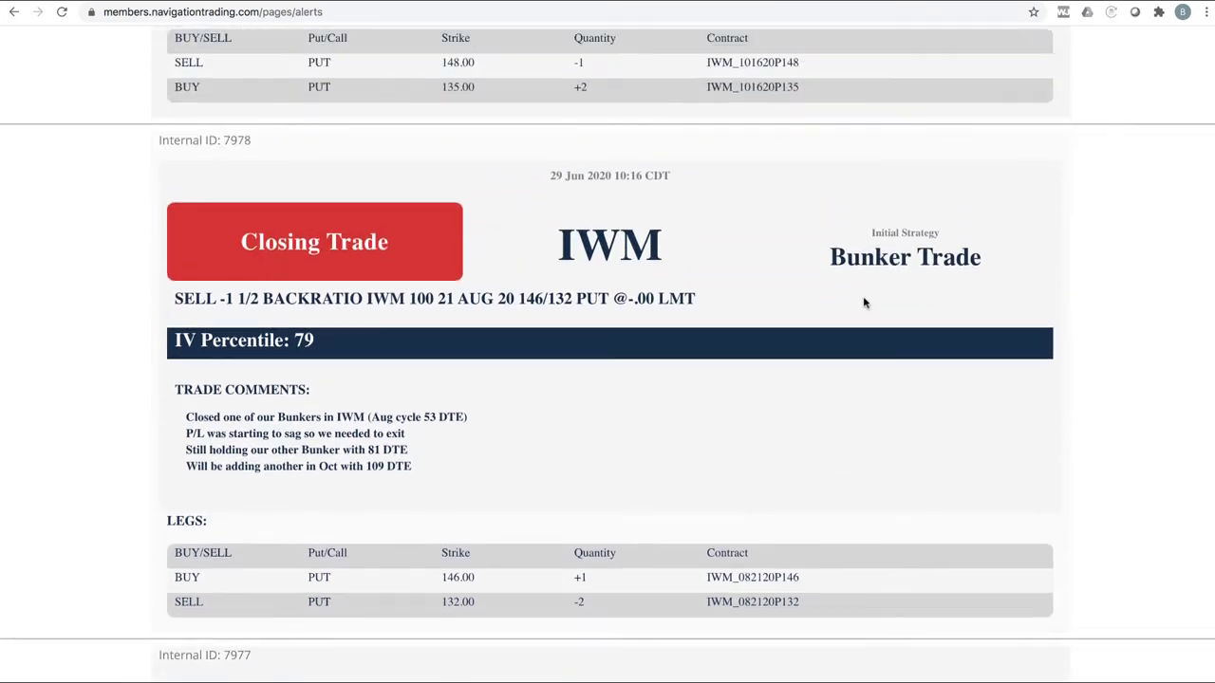
{"action": "scroll", "coordinate": [864, 301], "scroll_direction": "down", "scroll_amount": 1}
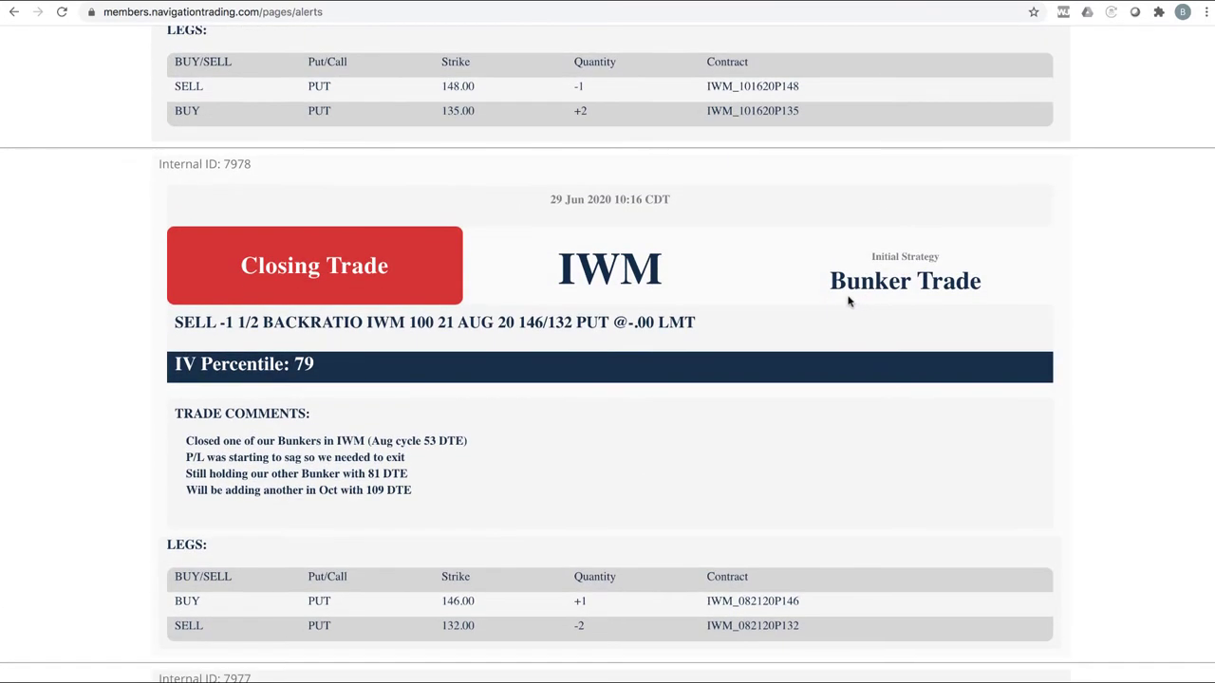
{"action": "mouse_move", "coordinate": [828, 299]}
{"action": "left_mouse_down"}
{"action": "mouse_move", "coordinate": [967, 298]}
{"action": "mouse_move", "coordinate": [992, 267]}
{"action": "mouse_move", "coordinate": [816, 266]}
{"action": "mouse_move", "coordinate": [856, 306]}
{"action": "left_mouse_up"}
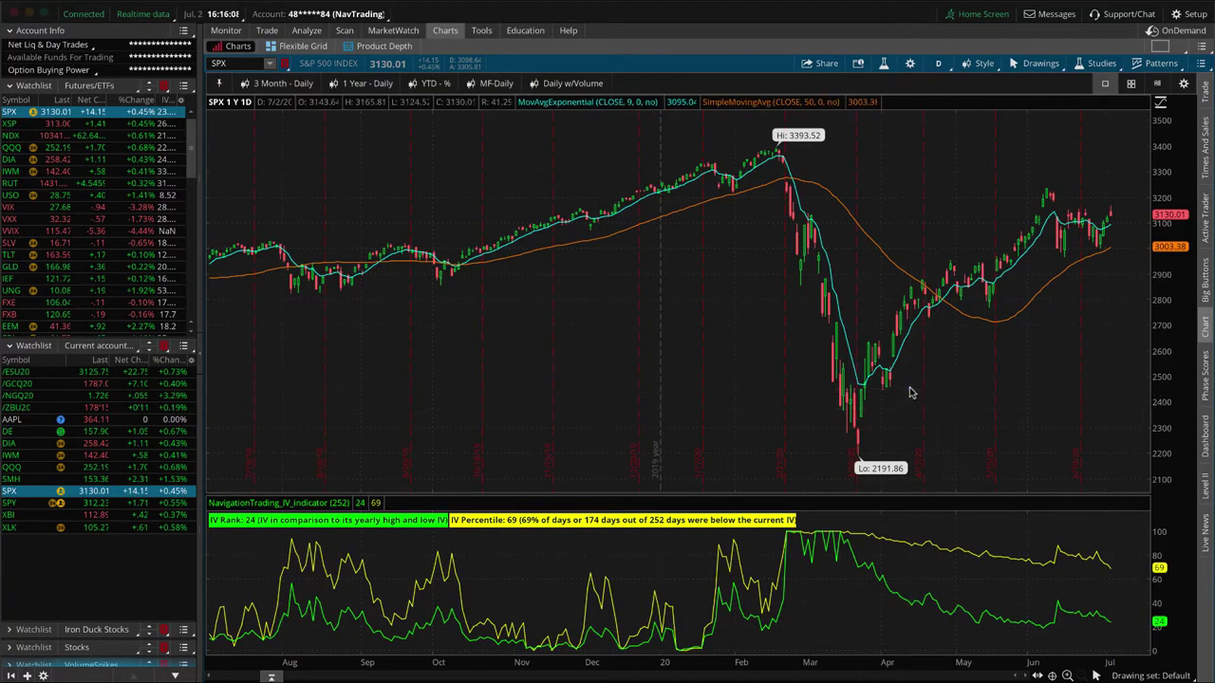
Trace the SPX rebound from the March low upward with a pen line.
{"action": "left_click_drag", "start_coordinate": [910, 388], "coordinate": [1089, 212]}
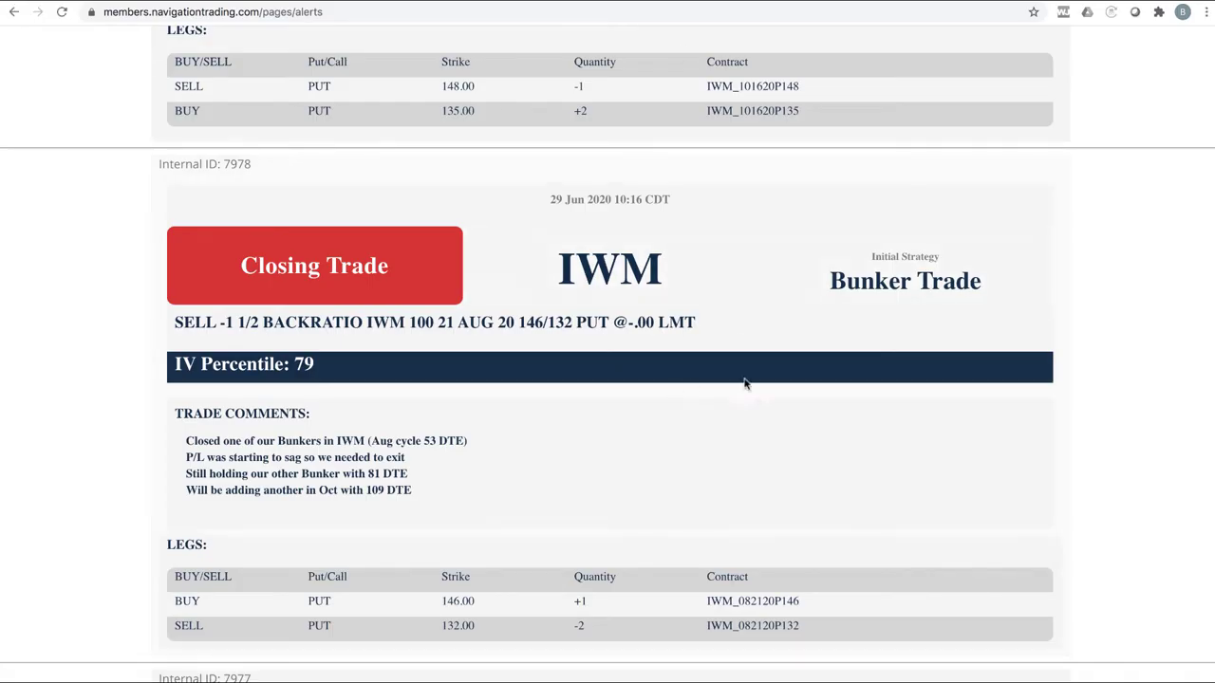
Scroll to the IWM Bunker Trade alert (ID 7979) and circle its 109 DTE comment.
{"action": "scroll", "coordinate": [784, 347], "scroll_direction": "up", "scroll_amount": 2}
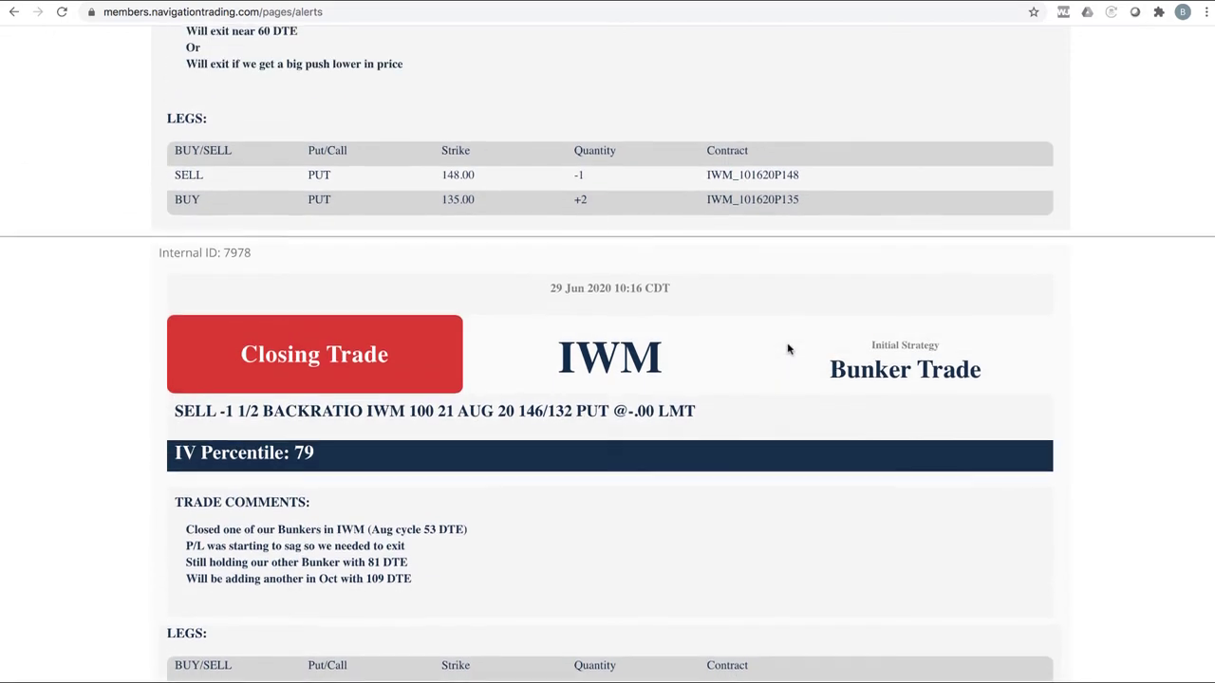
{"action": "scroll", "coordinate": [781, 347], "scroll_direction": "up", "scroll_amount": 3}
{"action": "scroll", "coordinate": [781, 343], "scroll_direction": "up", "scroll_amount": 4}
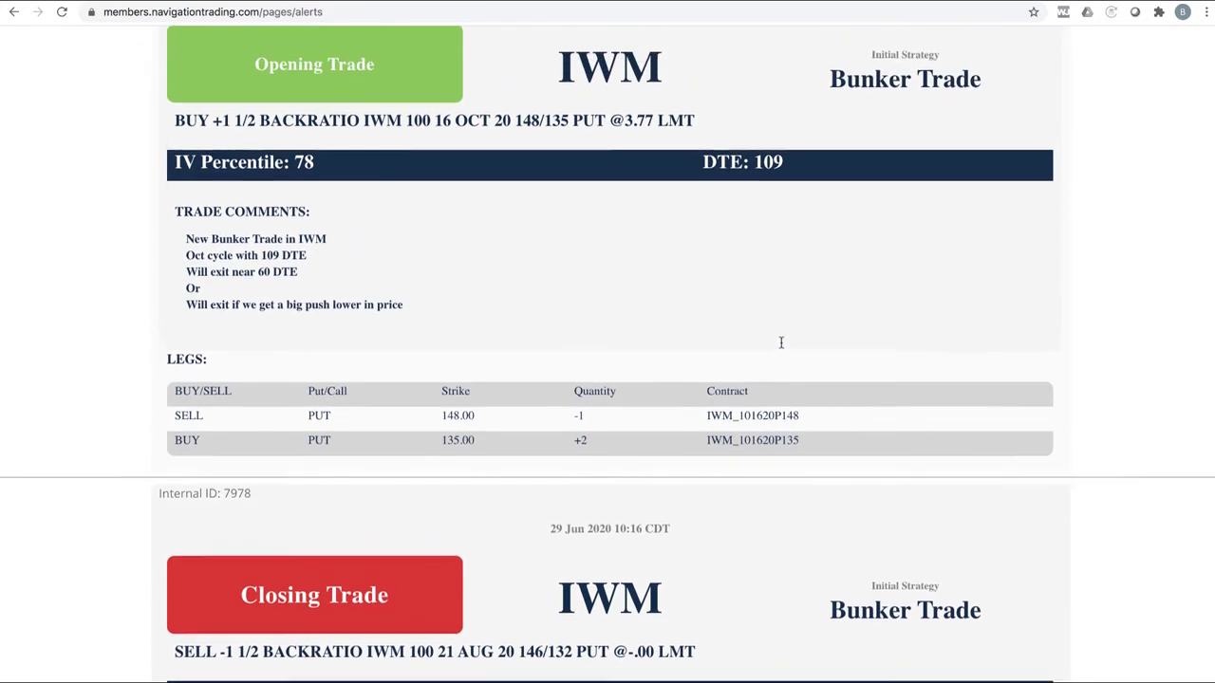
{"action": "scroll", "coordinate": [781, 347], "scroll_direction": "up", "scroll_amount": 1}
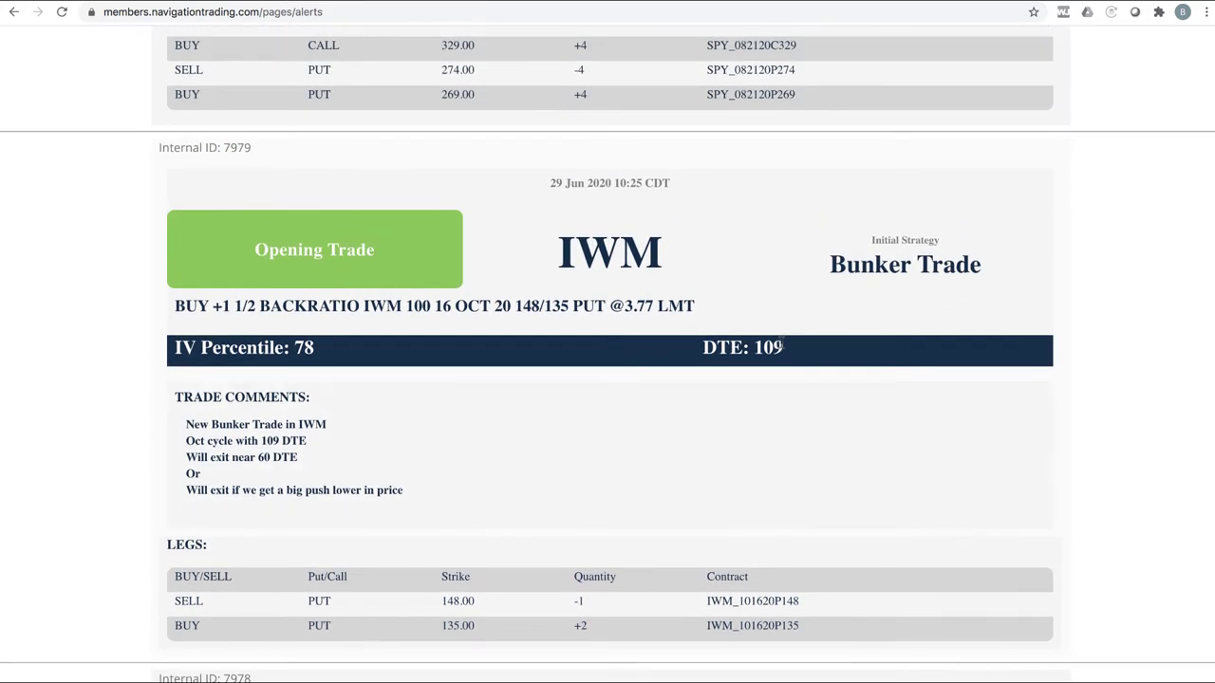
{"action": "scroll", "coordinate": [781, 347], "scroll_direction": "down", "scroll_amount": 1}
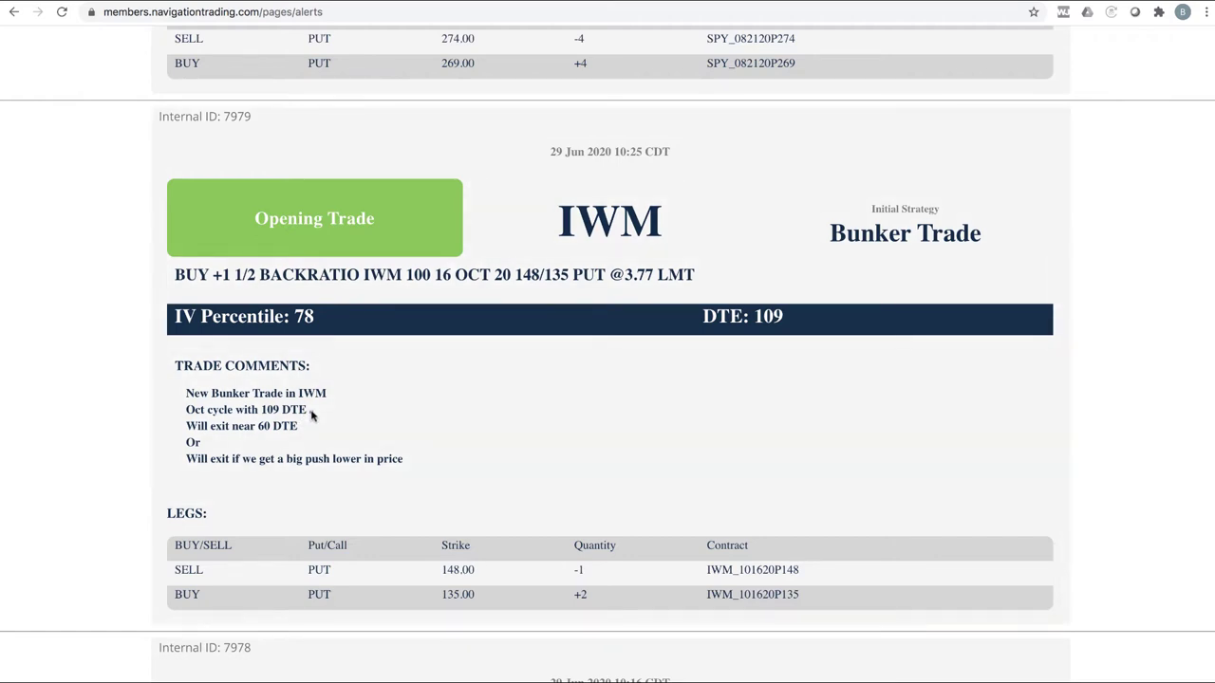
{"action": "mouse_move", "coordinate": [311, 413]}
{"action": "left_mouse_down"}
{"action": "mouse_move", "coordinate": [251, 402]}
{"action": "mouse_move", "coordinate": [314, 411]}
{"action": "left_mouse_up"}
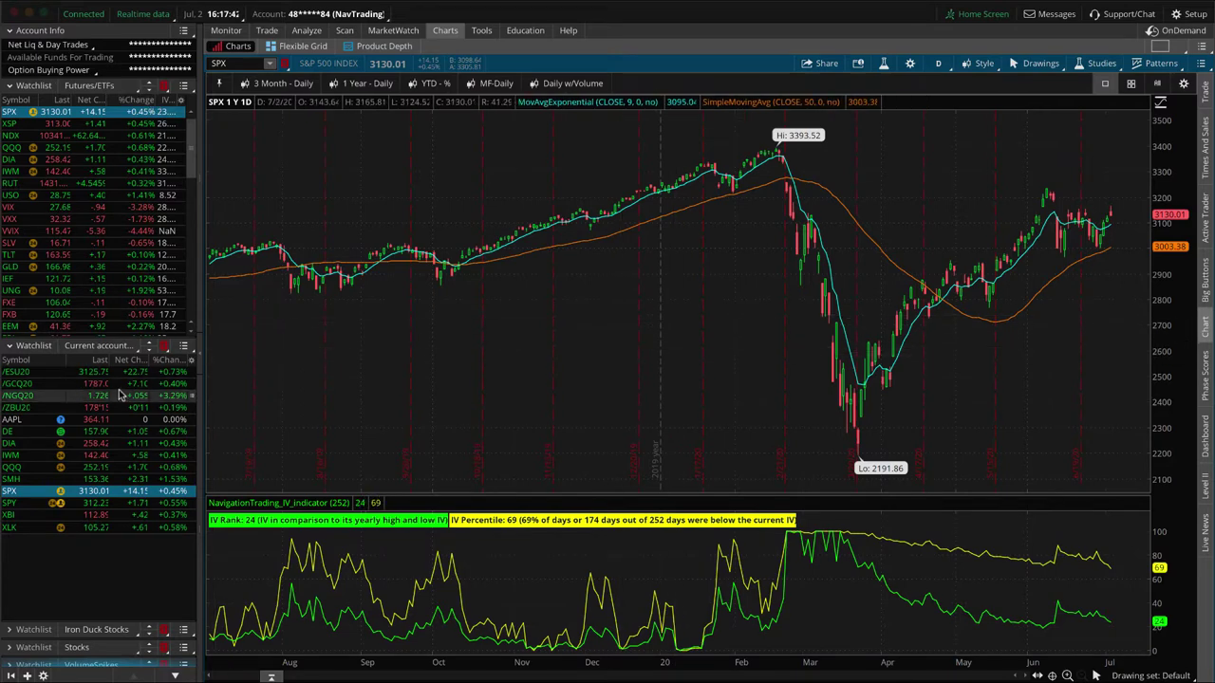
Open the IWM risk profile, swapping the October 148/135 puts for the September 161/149 puts.
{"action": "left_click", "coordinate": [43, 456]}
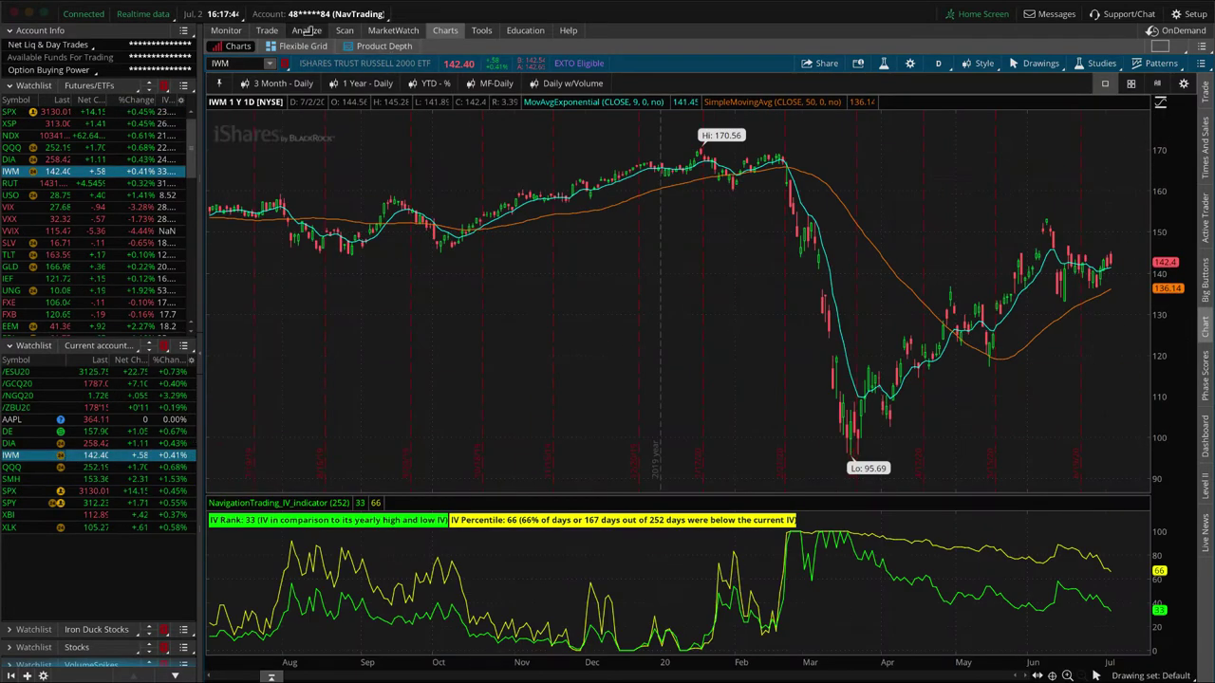
{"action": "left_click", "coordinate": [306, 31]}
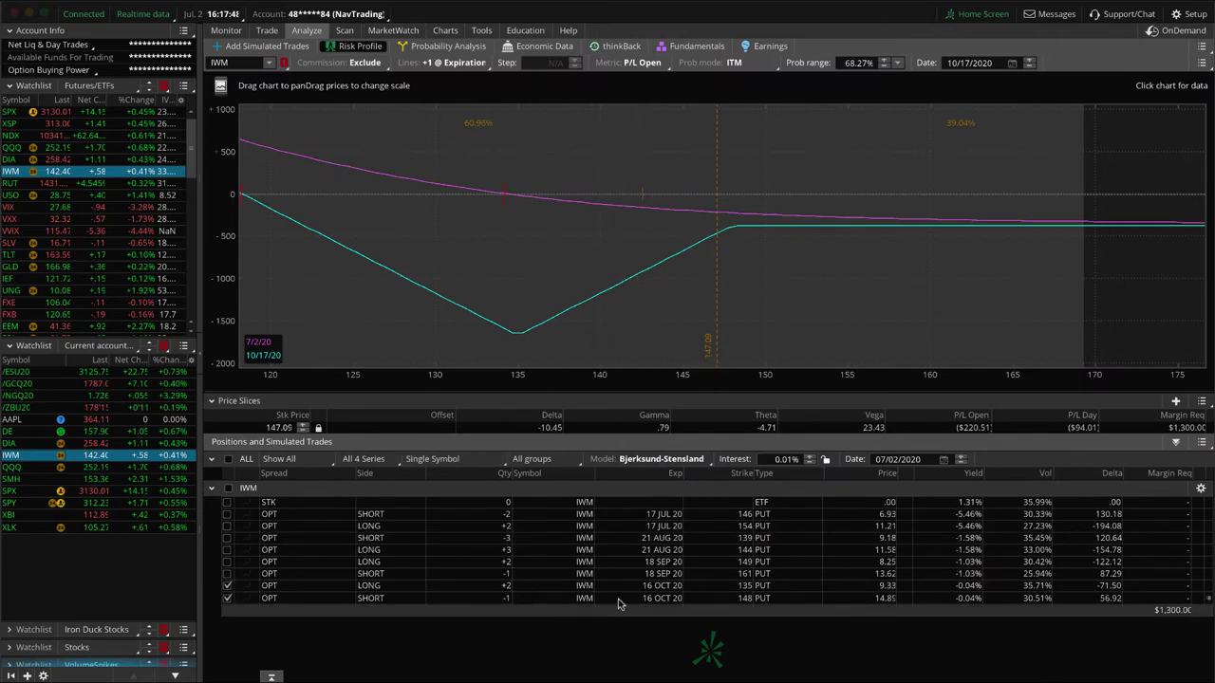
{"action": "left_click", "coordinate": [227, 598]}
{"action": "left_click", "coordinate": [226, 586]}
{"action": "left_click", "coordinate": [227, 574]}
{"action": "left_click", "coordinate": [227, 562]}
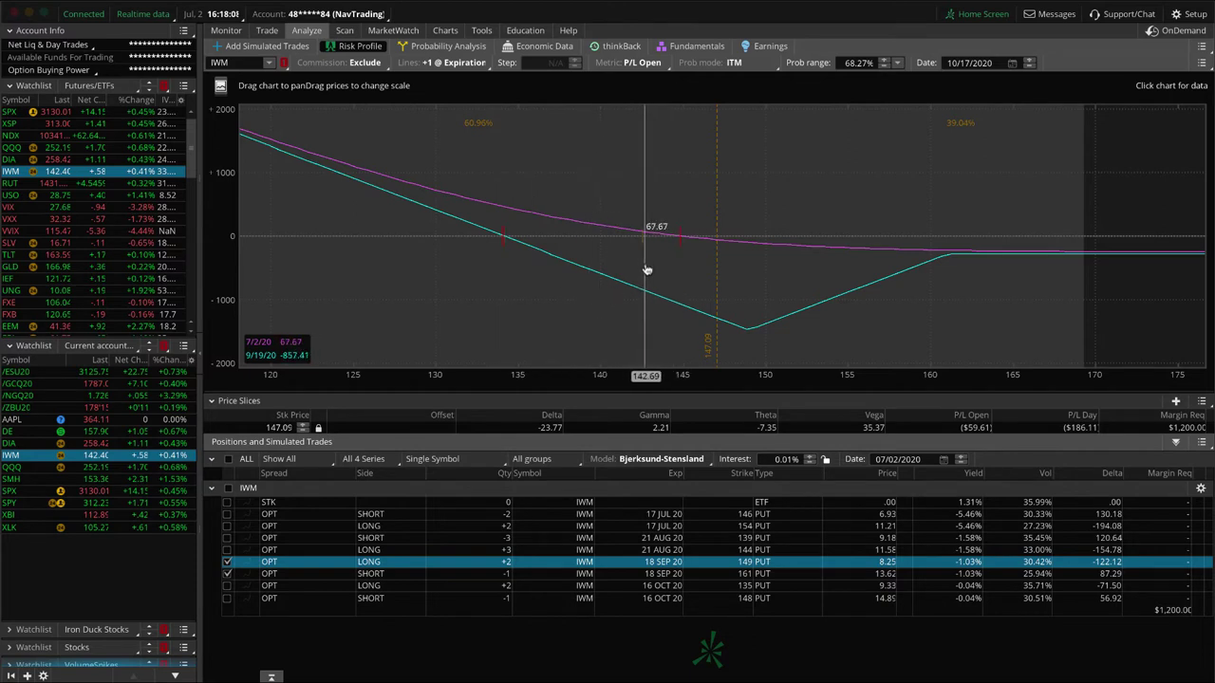
Sketch under the P/L dip, then graph the August 144/139 puts instead of September's.
{"action": "mouse_move", "coordinate": [639, 262]}
{"action": "left_mouse_down"}
{"action": "mouse_move", "coordinate": [808, 254]}
{"action": "mouse_move", "coordinate": [683, 275]}
{"action": "mouse_move", "coordinate": [655, 264]}
{"action": "left_mouse_up"}
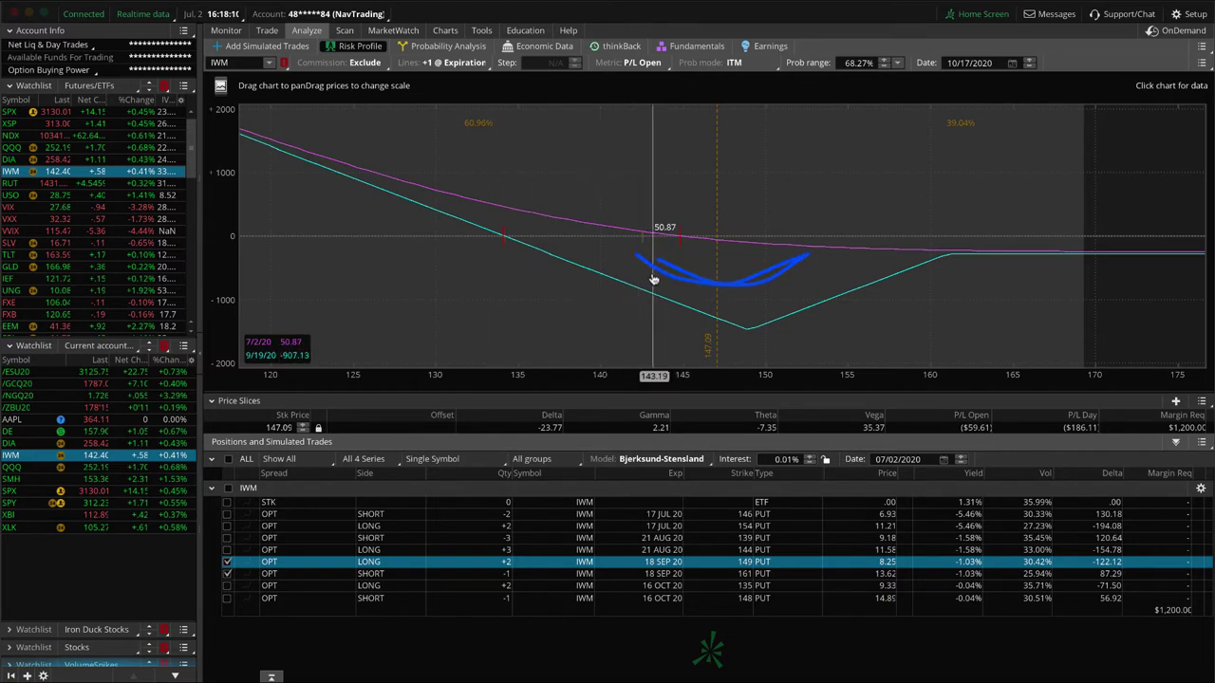
{"action": "left_click", "coordinate": [228, 574]}
{"action": "left_click", "coordinate": [226, 561]}
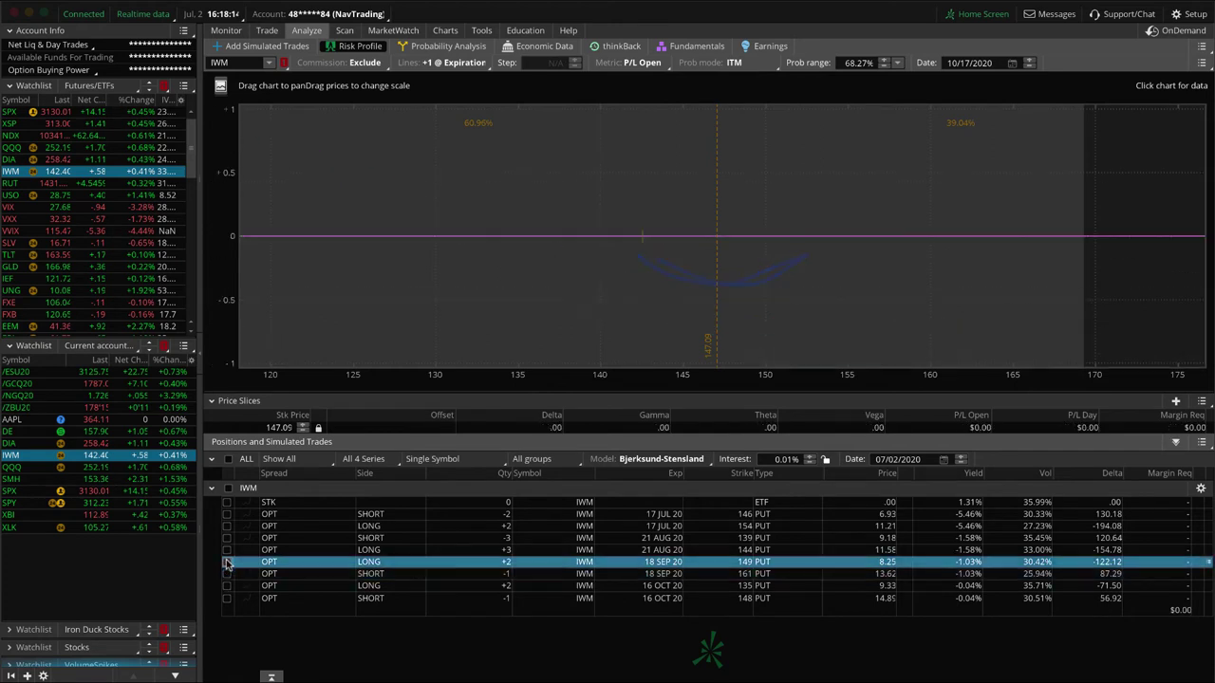
{"action": "left_click", "coordinate": [227, 551]}
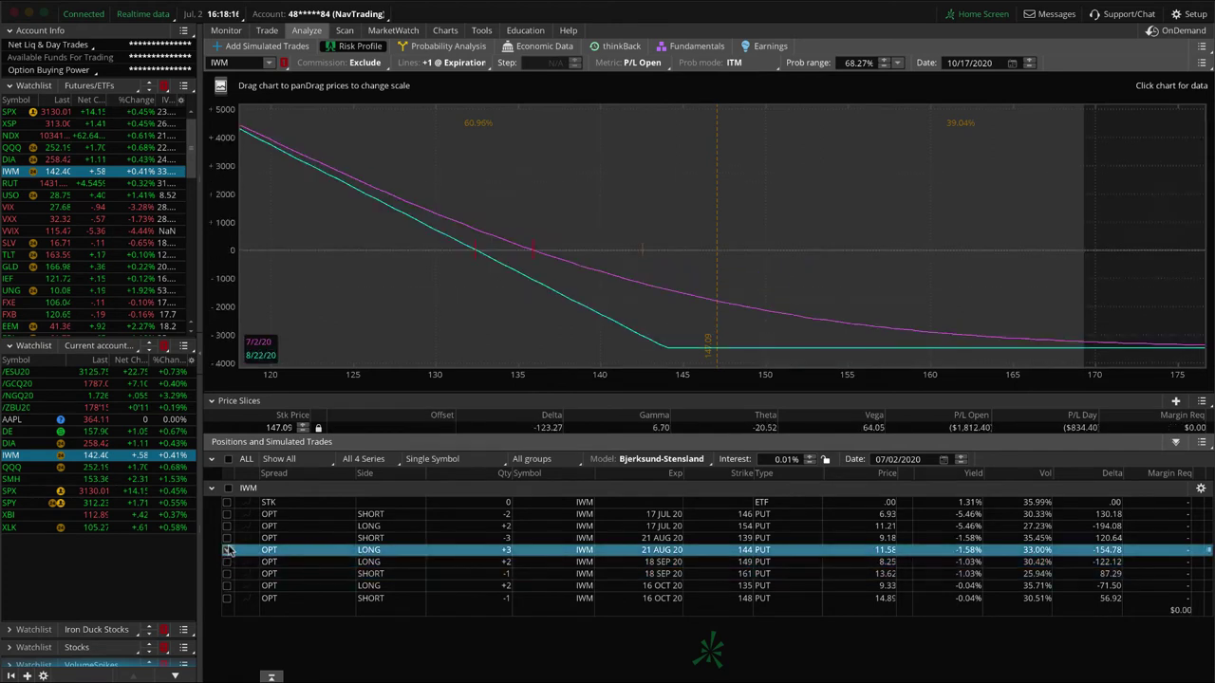
{"action": "left_click", "coordinate": [227, 538]}
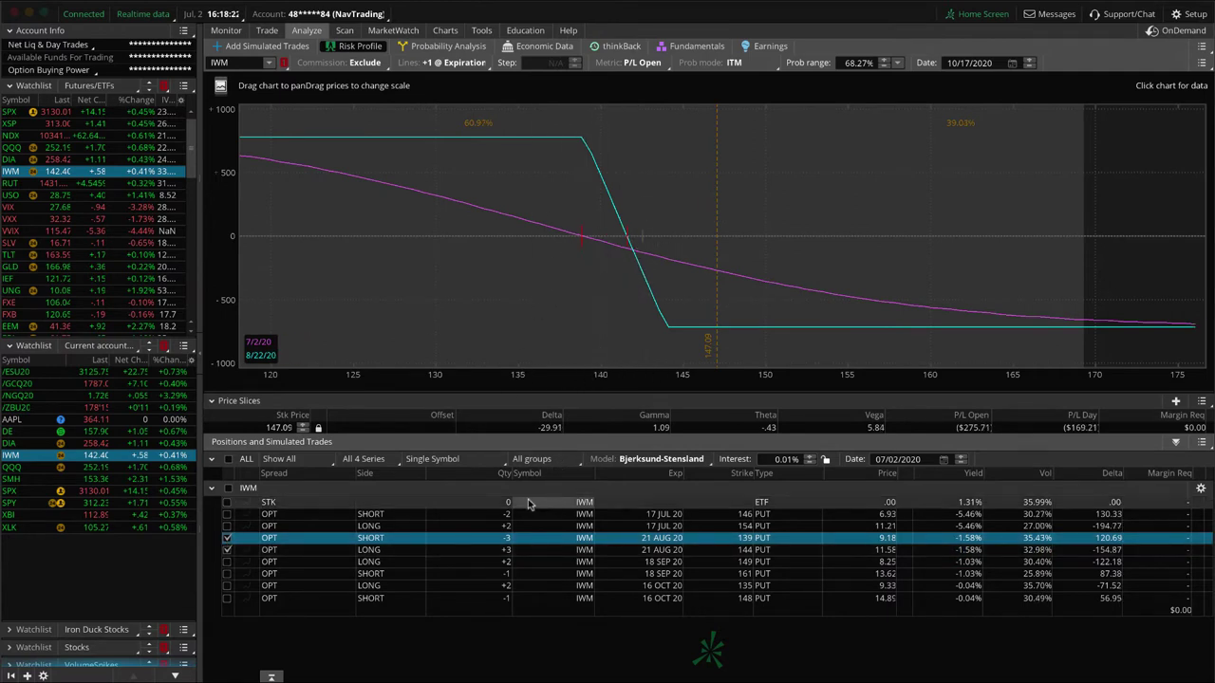
Exclude the August puts and graph only the July 146/154 put spread.
{"action": "left_click", "coordinate": [226, 550]}
{"action": "left_click", "coordinate": [227, 550]}
{"action": "left_click", "coordinate": [227, 538]}
{"action": "left_click", "coordinate": [227, 514]}
{"action": "left_click", "coordinate": [227, 526]}
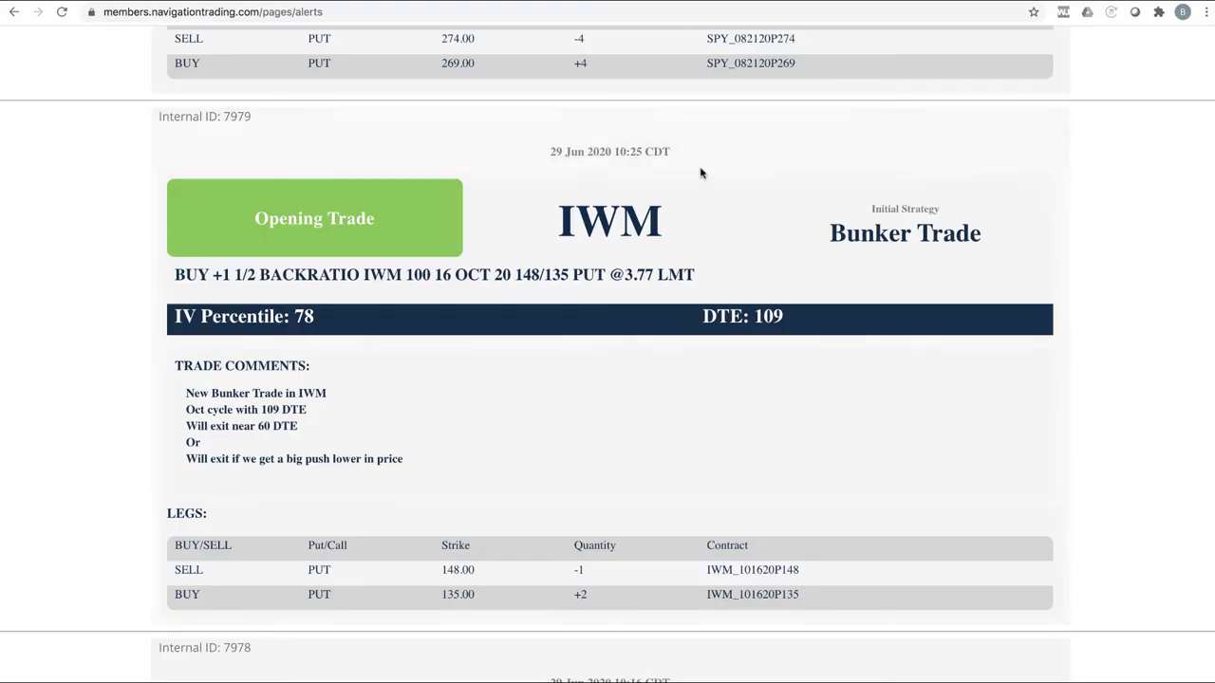
Scroll between SPY Iron Condor alerts 7980 and 7981, highlighting the August trade's 52 DTE.
{"action": "scroll", "coordinate": [700, 174], "scroll_direction": "up", "scroll_amount": 5}
{"action": "scroll", "coordinate": [701, 174], "scroll_direction": "up", "scroll_amount": 3}
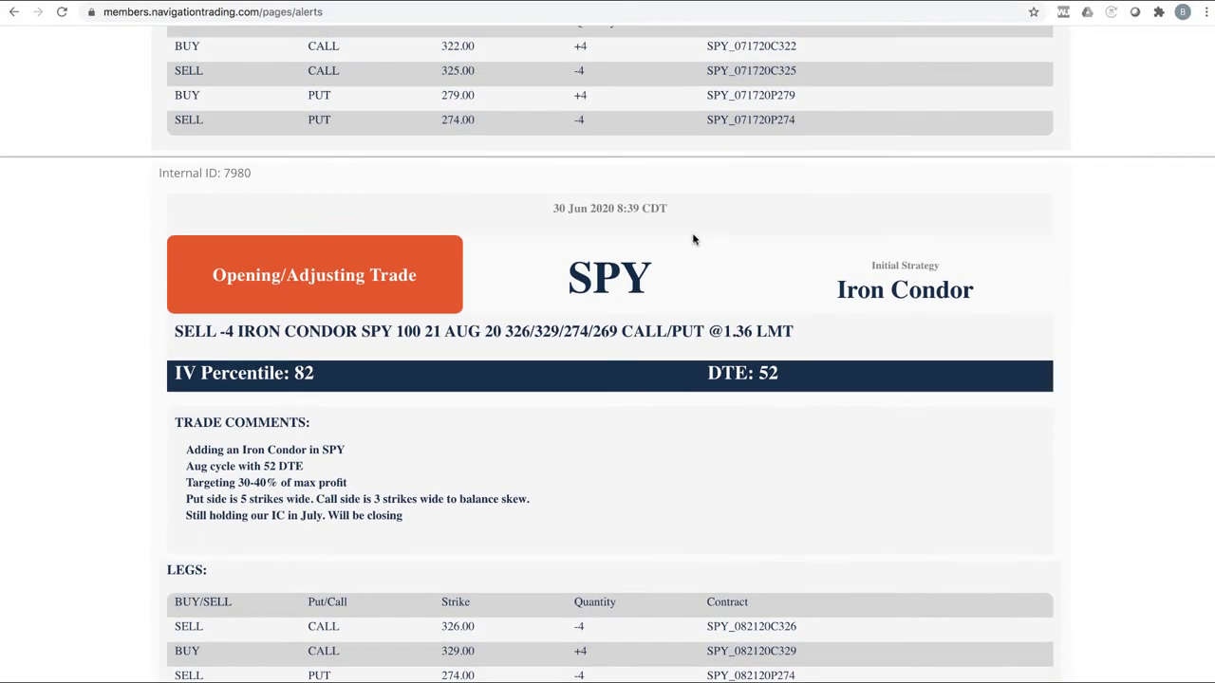
{"action": "scroll", "coordinate": [693, 238], "scroll_direction": "down", "scroll_amount": 1}
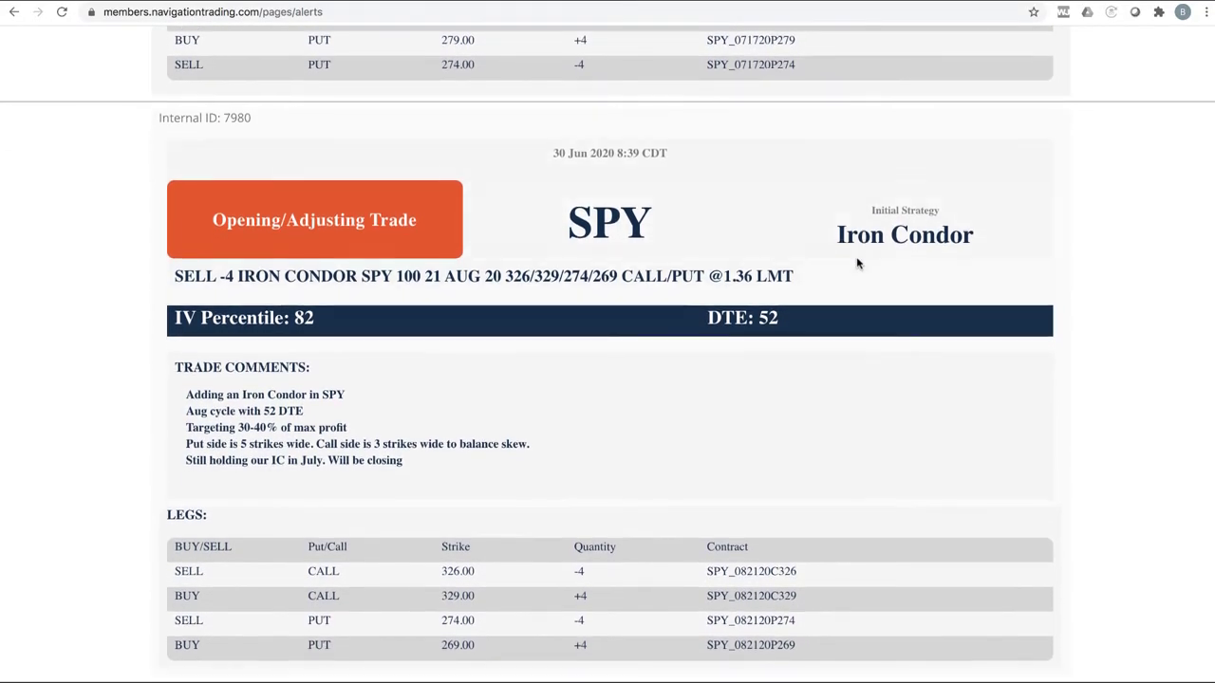
{"action": "left_click_drag", "start_coordinate": [305, 412], "coordinate": [261, 412]}
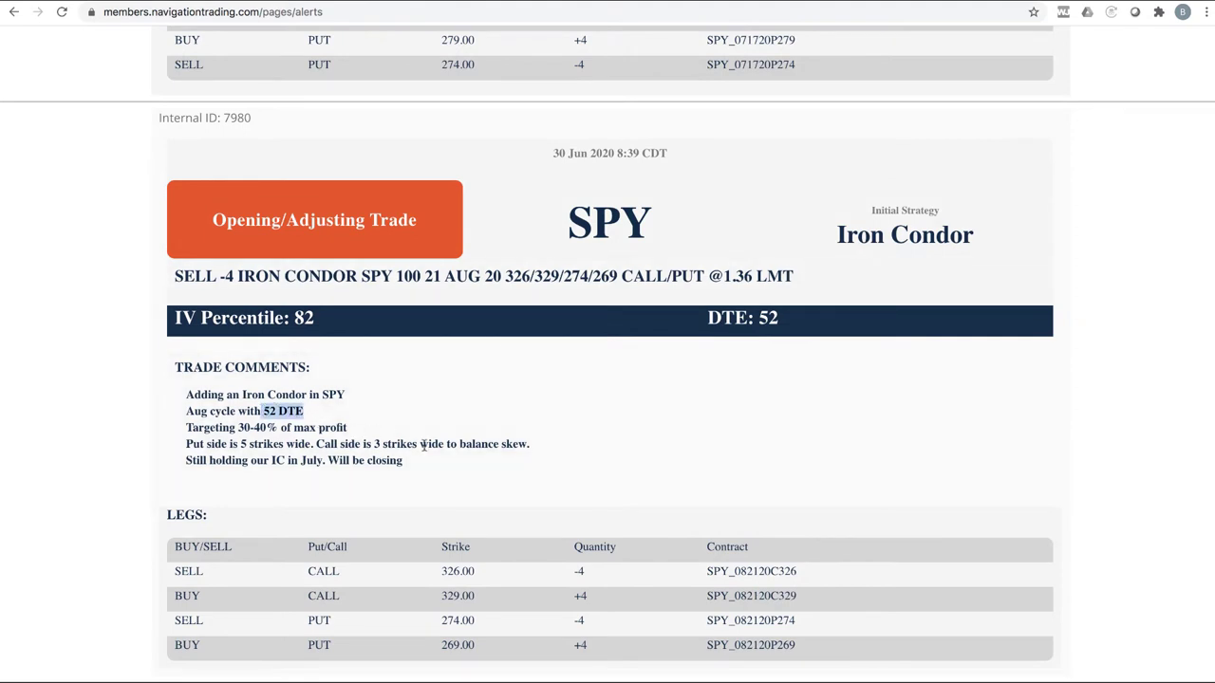
{"action": "scroll", "coordinate": [508, 432], "scroll_direction": "up", "scroll_amount": 6}
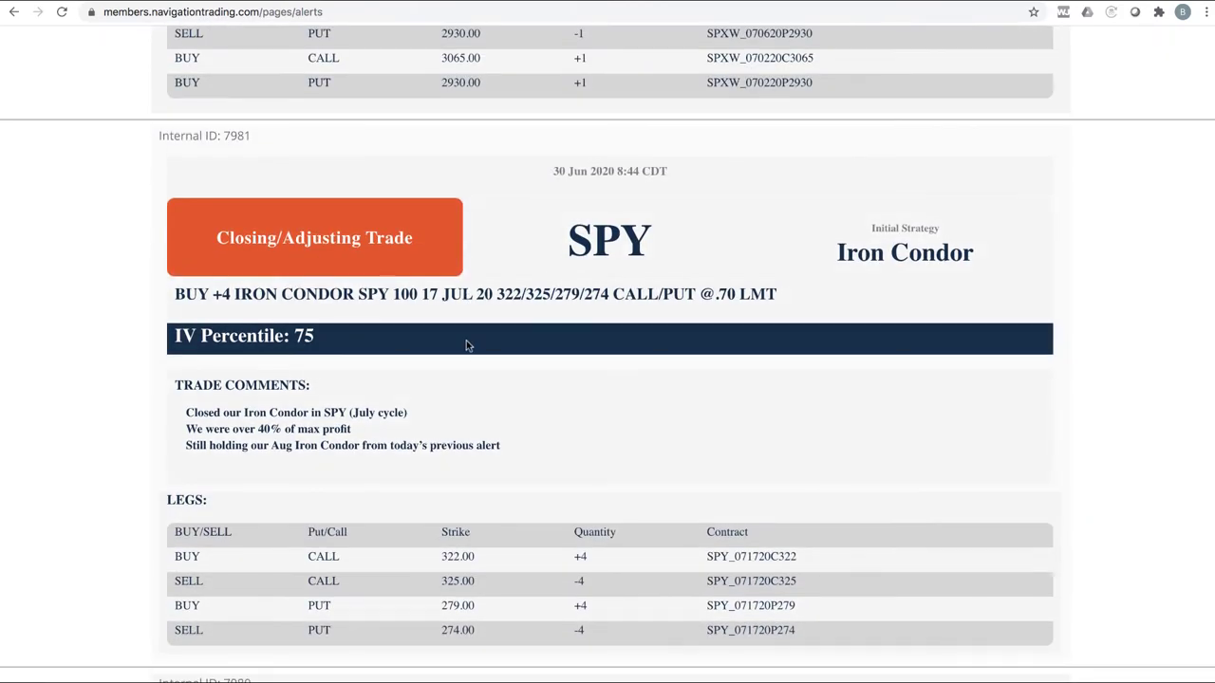
{"action": "scroll", "coordinate": [466, 345], "scroll_direction": "down", "scroll_amount": 3}
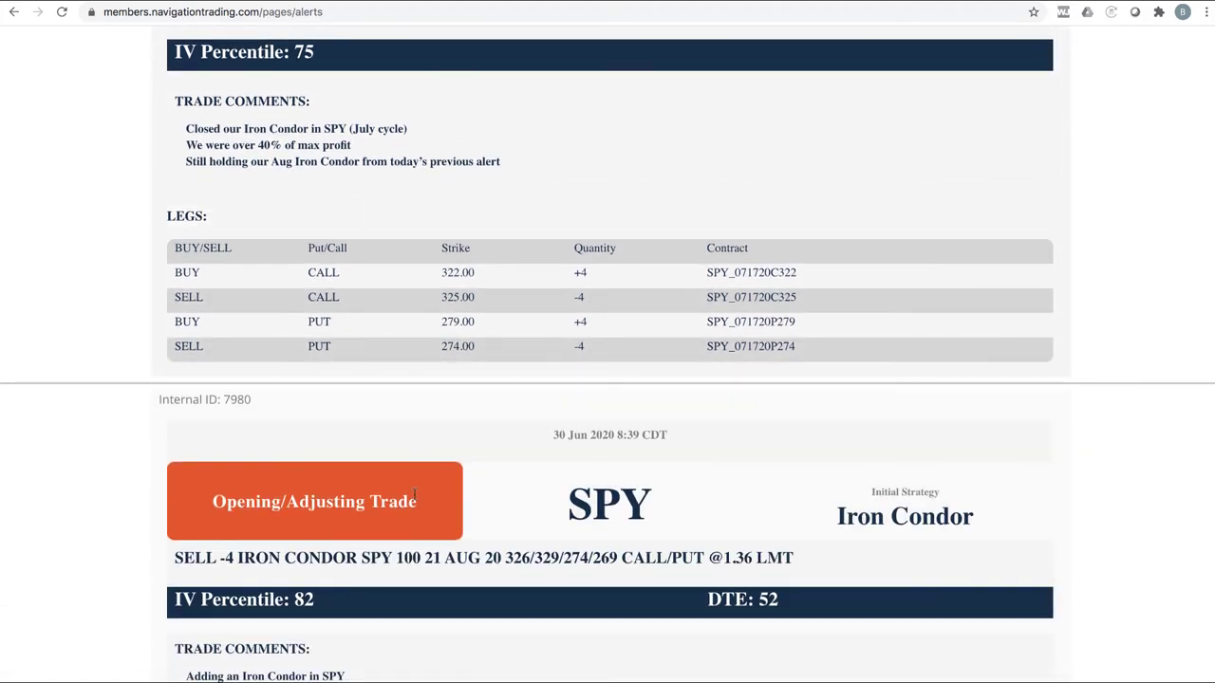
{"action": "scroll", "coordinate": [417, 497], "scroll_direction": "up", "scroll_amount": 3}
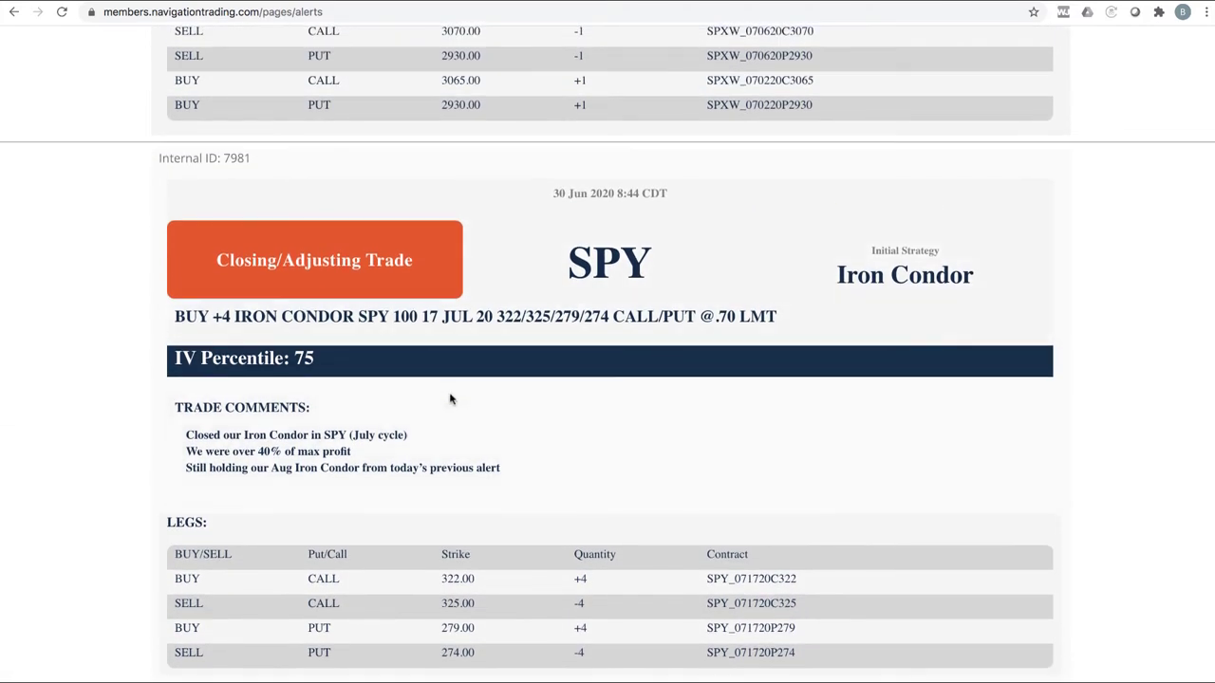
{"action": "scroll", "coordinate": [402, 447], "scroll_direction": "down", "scroll_amount": 2}
{"action": "scroll", "coordinate": [420, 426], "scroll_direction": "up", "scroll_amount": 2}
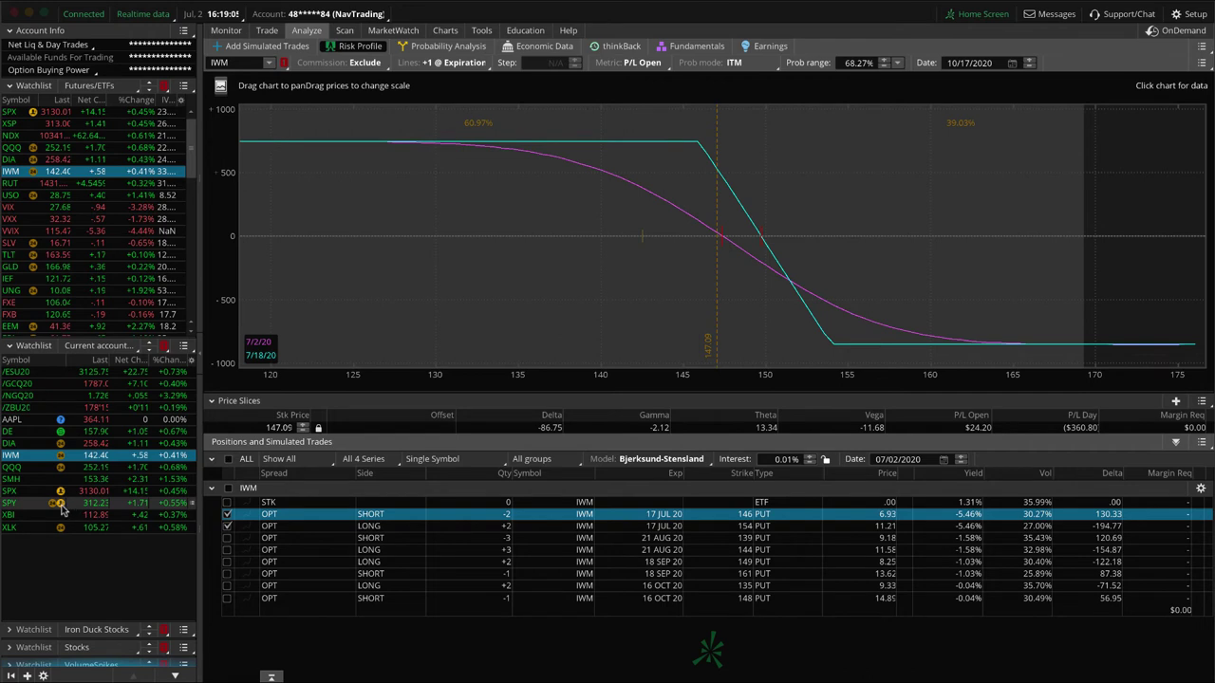
Switch the risk analysis to SPY and exclude the 8 JUL 280/285 puts and 299/300 calls.
{"action": "left_click", "coordinate": [61, 506]}
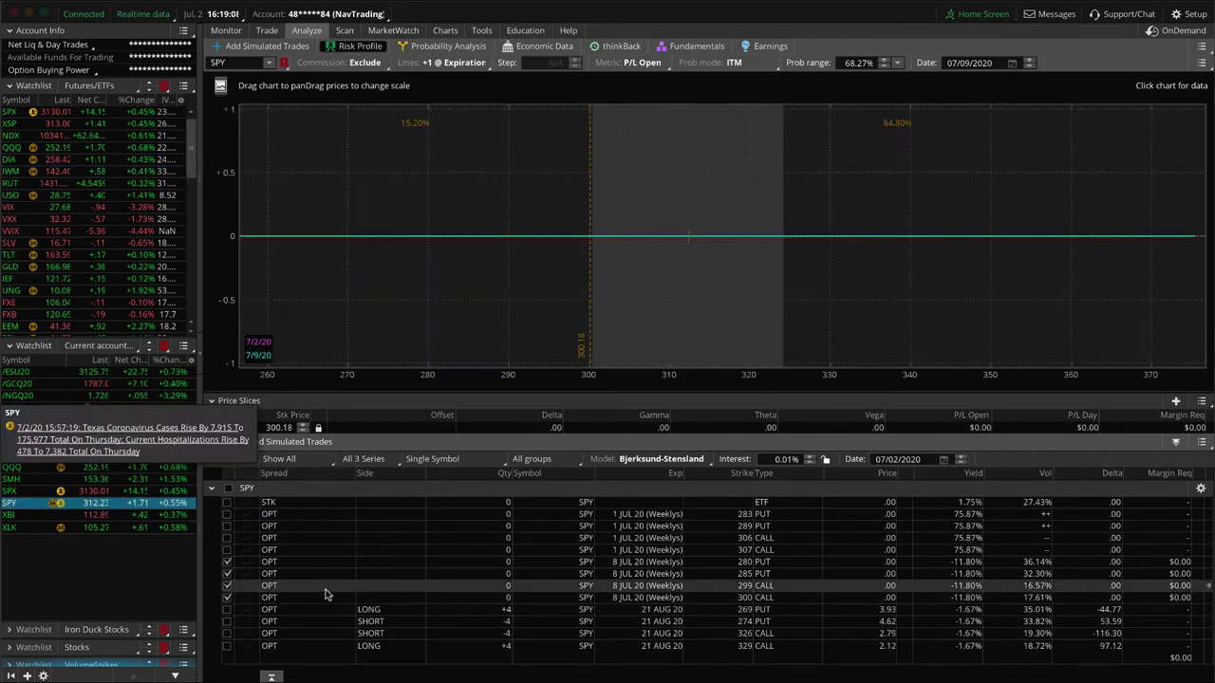
{"action": "left_click", "coordinate": [227, 560]}
{"action": "left_click", "coordinate": [228, 573]}
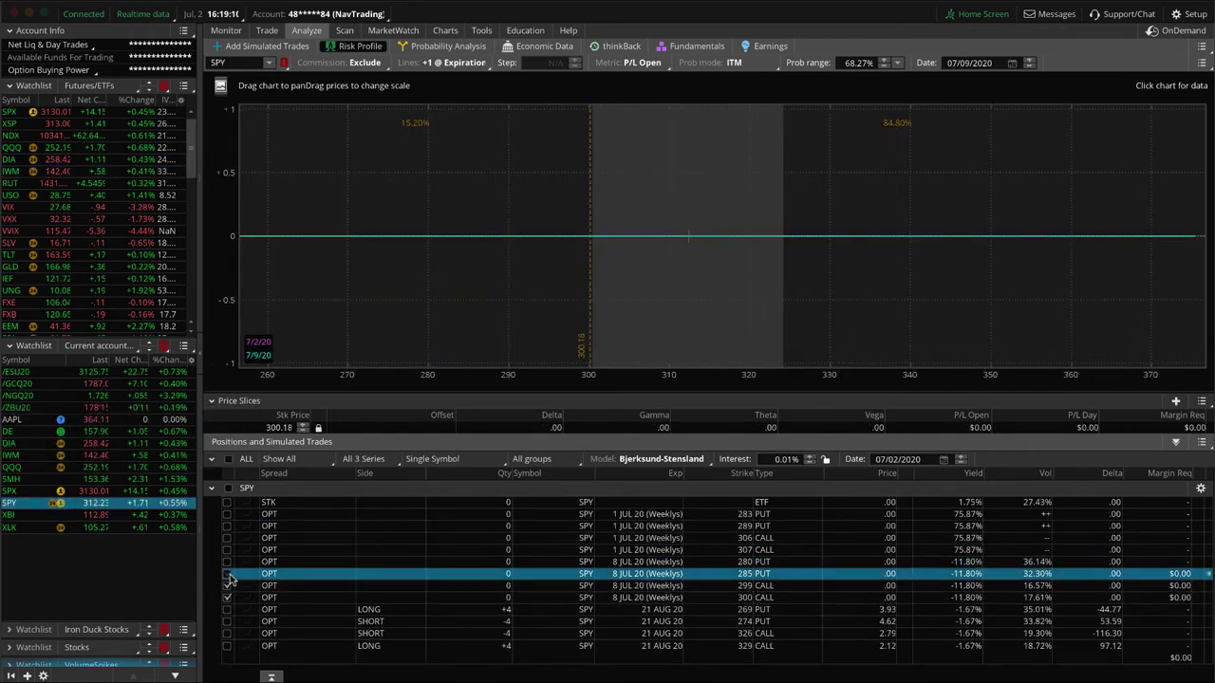
{"action": "left_click", "coordinate": [228, 586]}
{"action": "left_click", "coordinate": [227, 597]}
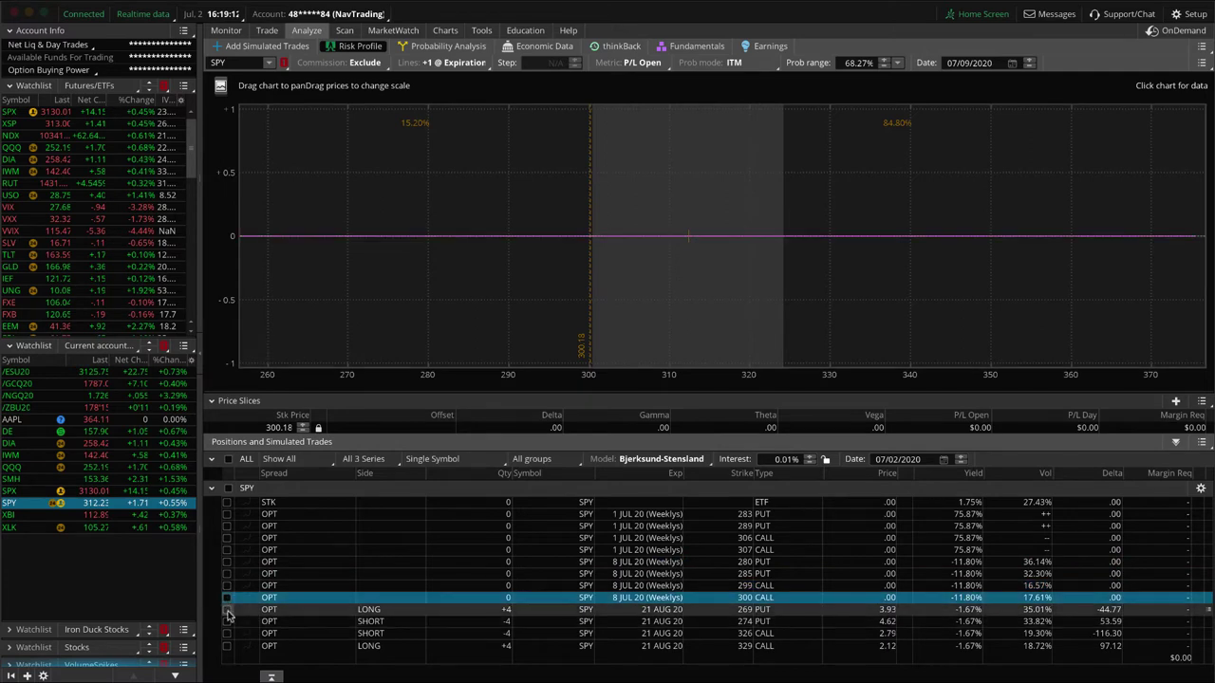
Include the August 269/274 puts and 326/329 calls, evaluating P/L at 312.47.
{"action": "left_click", "coordinate": [228, 609]}
{"action": "left_click", "coordinate": [228, 621]}
{"action": "left_click", "coordinate": [228, 633]}
{"action": "left_click", "coordinate": [228, 645]}
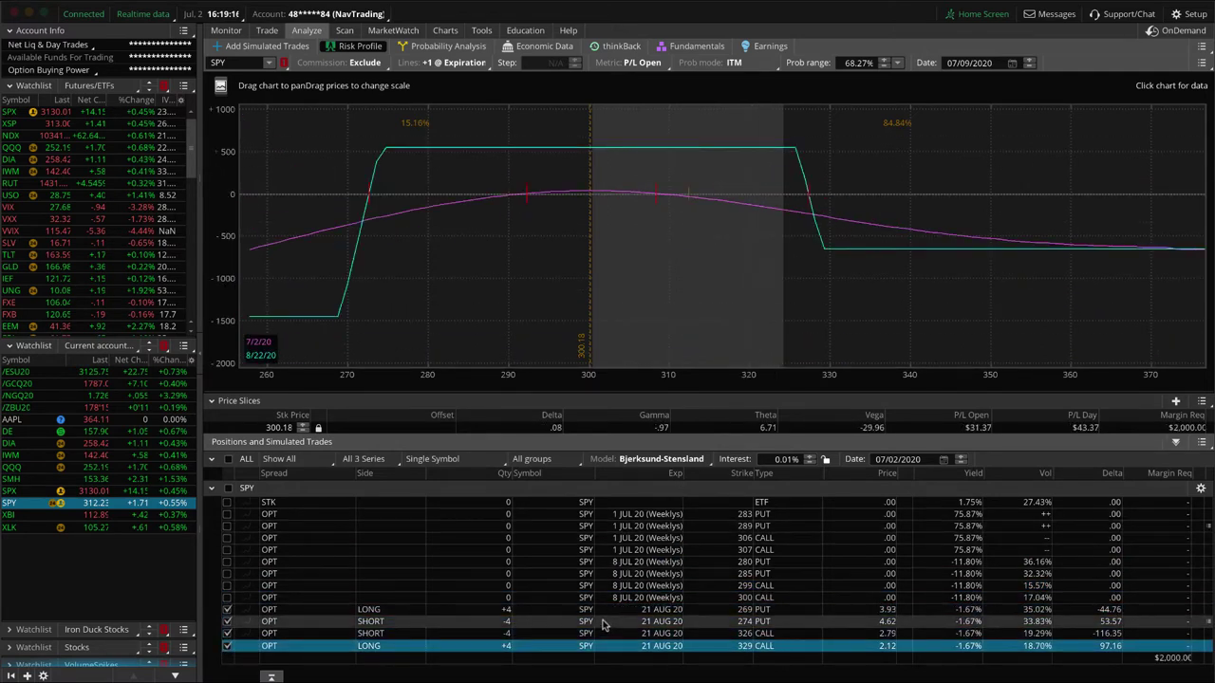
{"action": "left_click", "coordinate": [688, 210]}
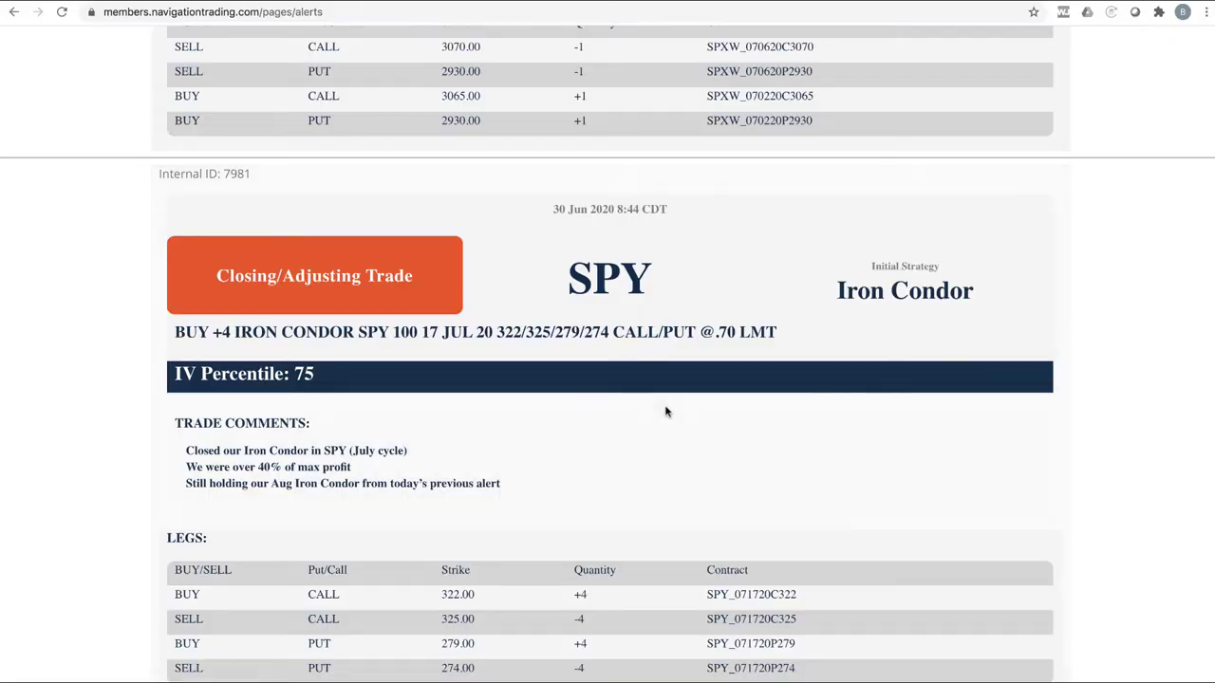
Highlight the Weekly Double Calendar name, its 1.29 limit price, and the front week's 8 DTE.
{"action": "scroll", "coordinate": [665, 411], "scroll_direction": "up", "scroll_amount": 5}
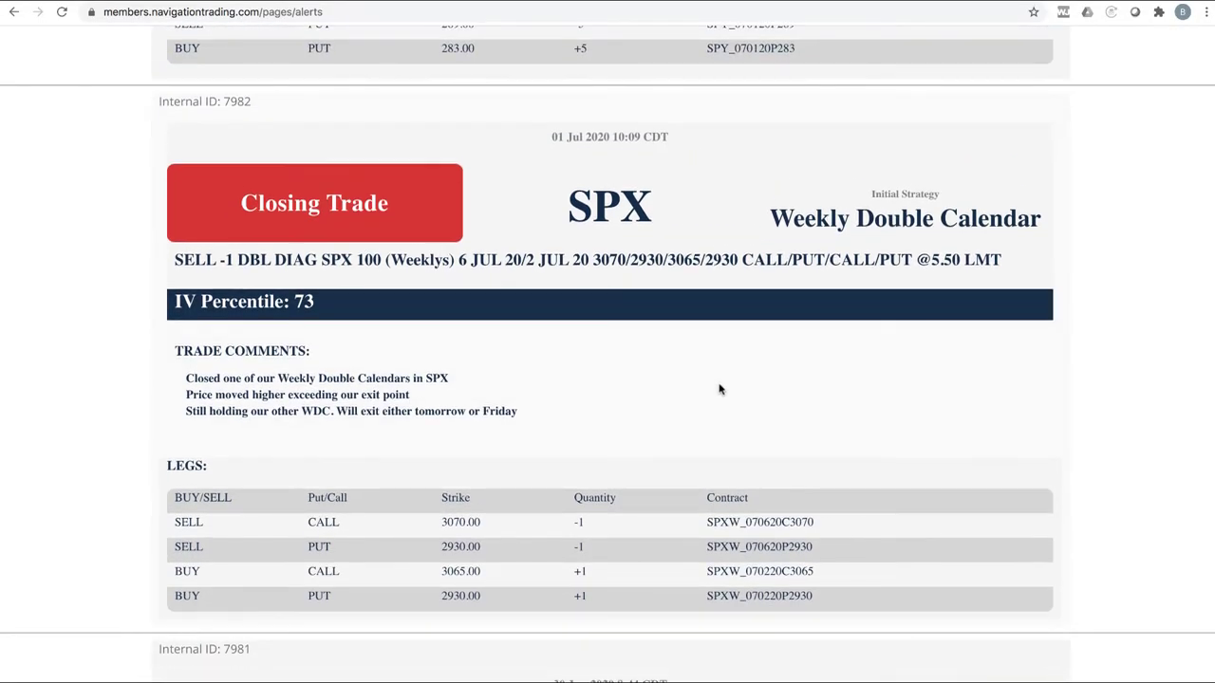
{"action": "left_click_drag", "start_coordinate": [769, 217], "coordinate": [1046, 221]}
{"action": "scroll", "coordinate": [746, 317], "scroll_direction": "up", "scroll_amount": 2}
{"action": "scroll", "coordinate": [746, 317], "scroll_direction": "up", "scroll_amount": 4}
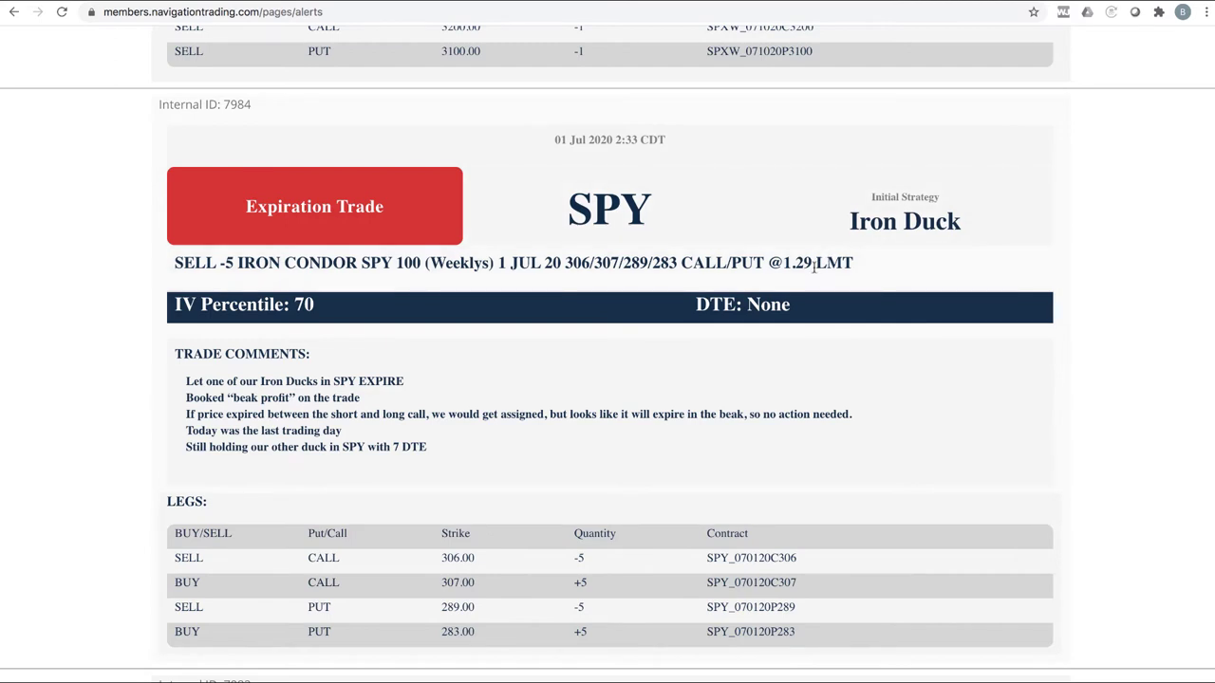
{"action": "left_click_drag", "start_coordinate": [794, 262], "coordinate": [813, 262]}
{"action": "scroll", "coordinate": [600, 387], "scroll_direction": "up", "scroll_amount": 2}
{"action": "scroll", "coordinate": [602, 395], "scroll_direction": "up", "scroll_amount": 10}
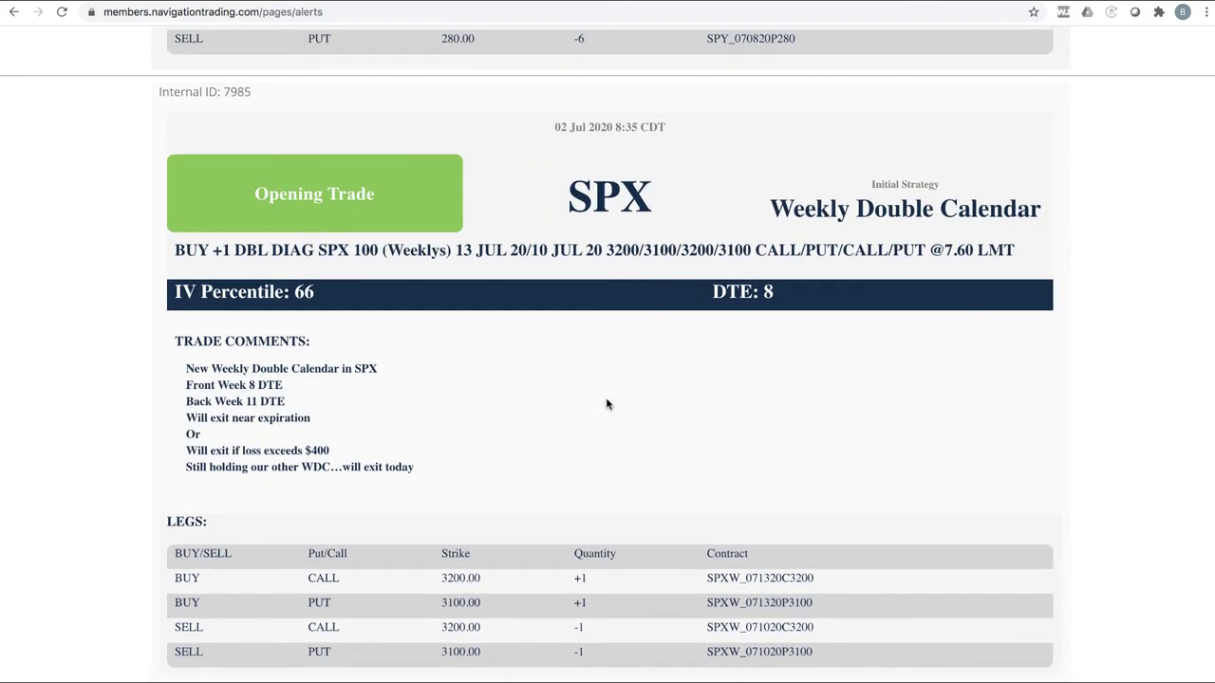
{"action": "mouse_move", "coordinate": [247, 384]}
{"action": "left_mouse_down"}
{"action": "mouse_move", "coordinate": [283, 386]}
{"action": "mouse_move", "coordinate": [258, 402]}
{"action": "left_mouse_up"}
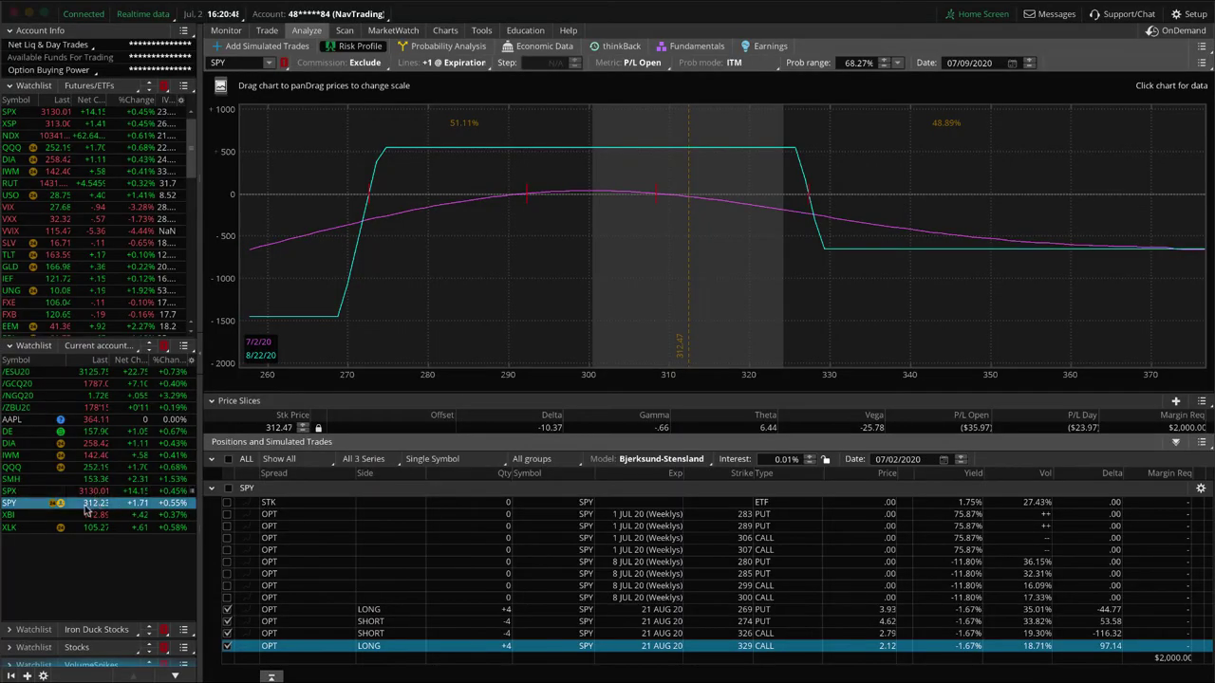
Load SPX and graph only the four 10 JUL and 13 JUL calendar legs, dropping the 2 and 6 JUL rows.
{"action": "left_click", "coordinate": [20, 492]}
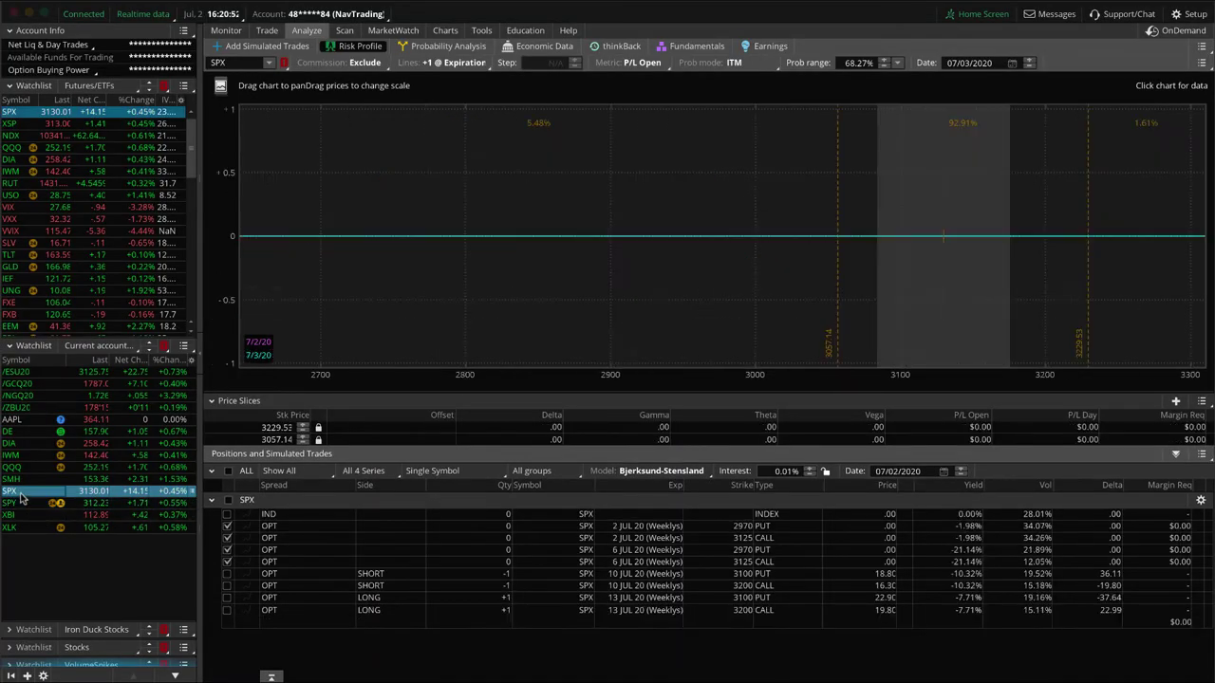
{"action": "left_click", "coordinate": [227, 525]}
{"action": "left_click", "coordinate": [227, 538]}
{"action": "left_click", "coordinate": [227, 549]}
{"action": "left_click", "coordinate": [227, 561]}
{"action": "left_click", "coordinate": [227, 574]}
{"action": "left_click", "coordinate": [227, 586]}
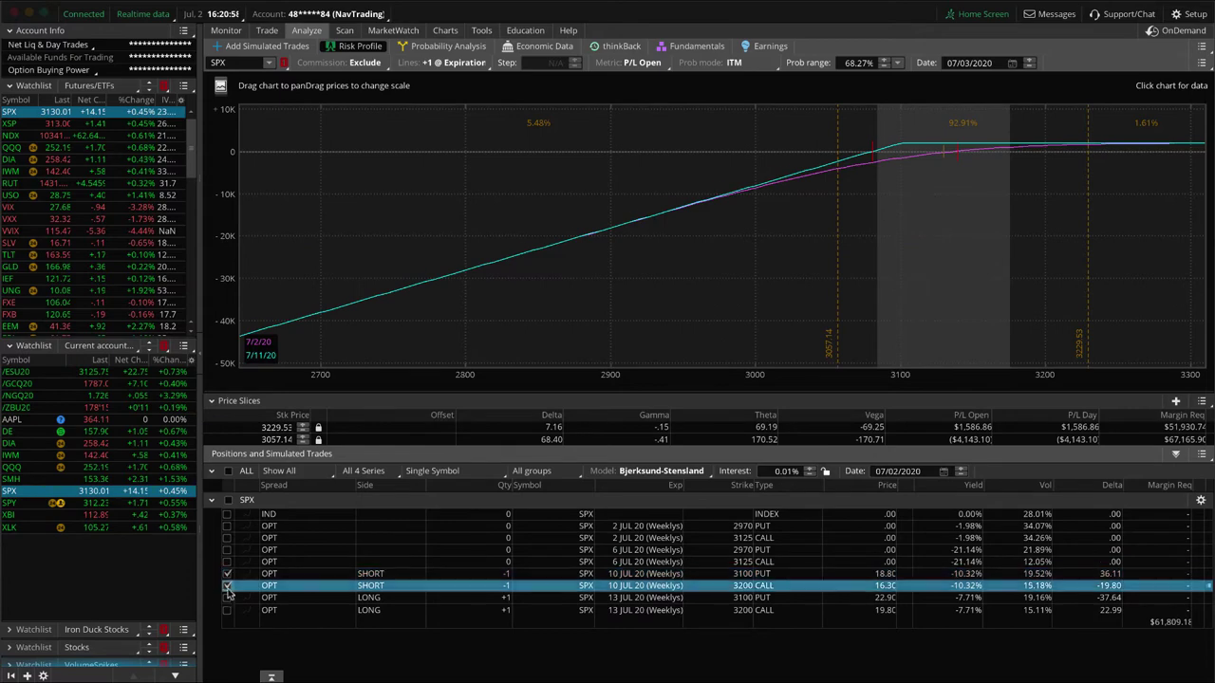
{"action": "left_click", "coordinate": [226, 598]}
{"action": "left_click", "coordinate": [227, 610]}
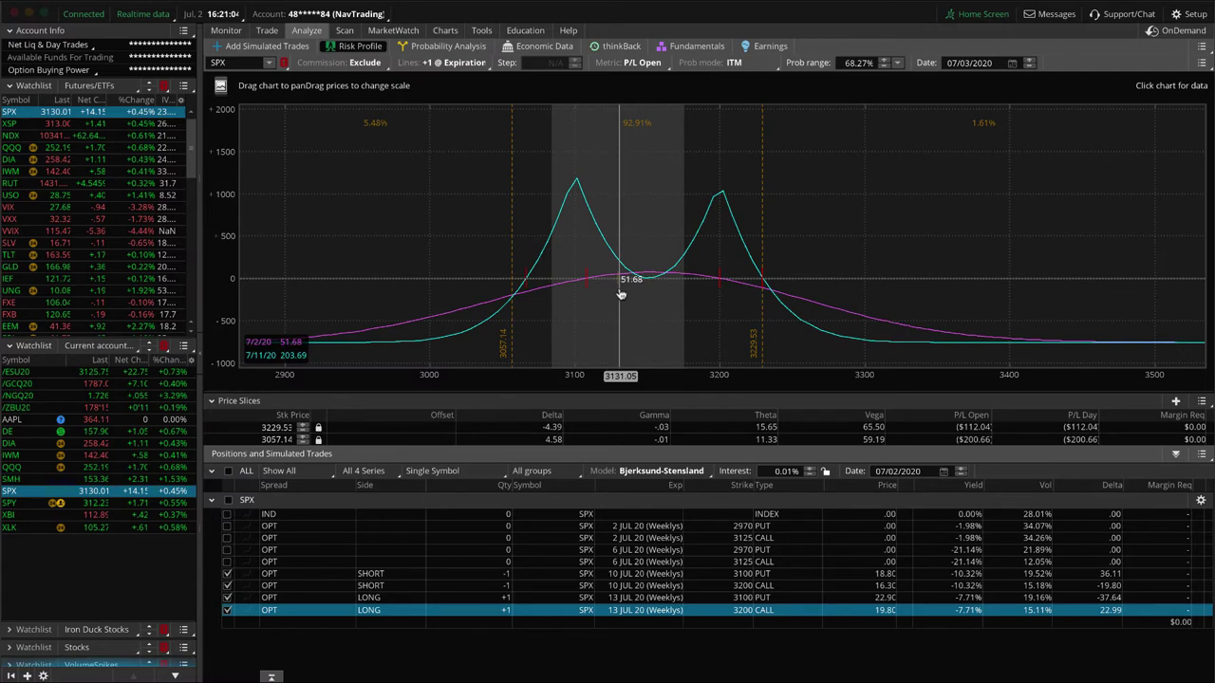
Set a price slice at 3066.79 and rescale the price range to 2960–3340.
{"action": "left_click", "coordinate": [620, 294]}
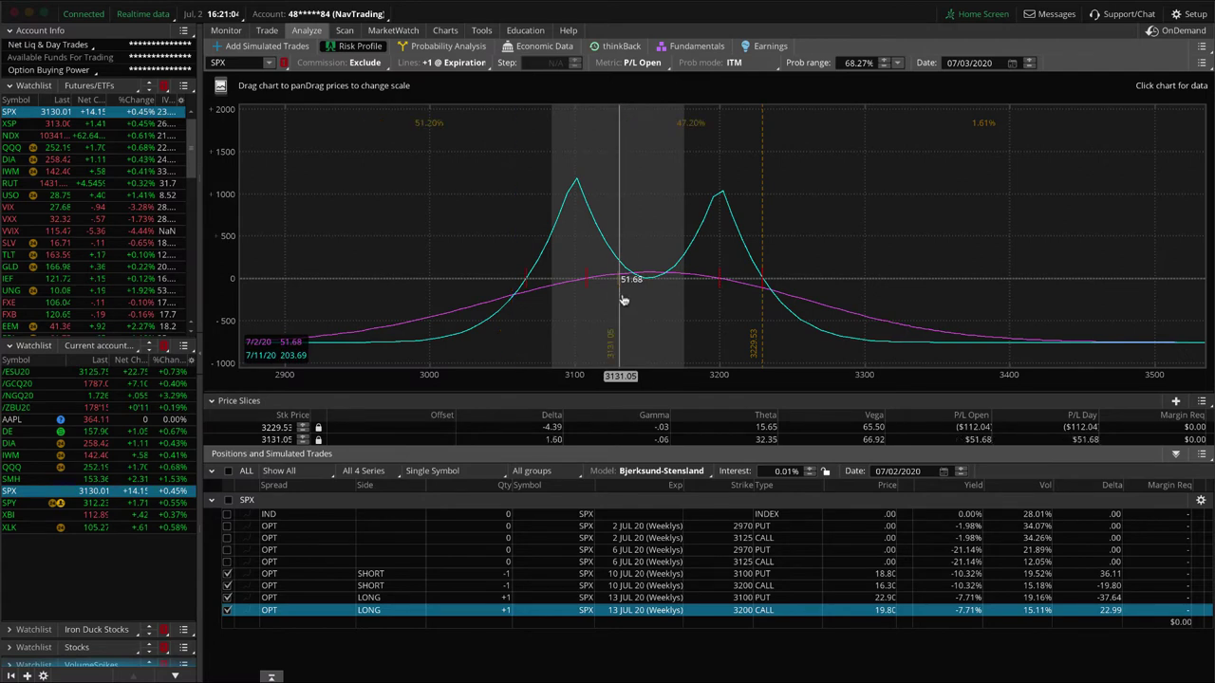
{"action": "left_click", "coordinate": [527, 324]}
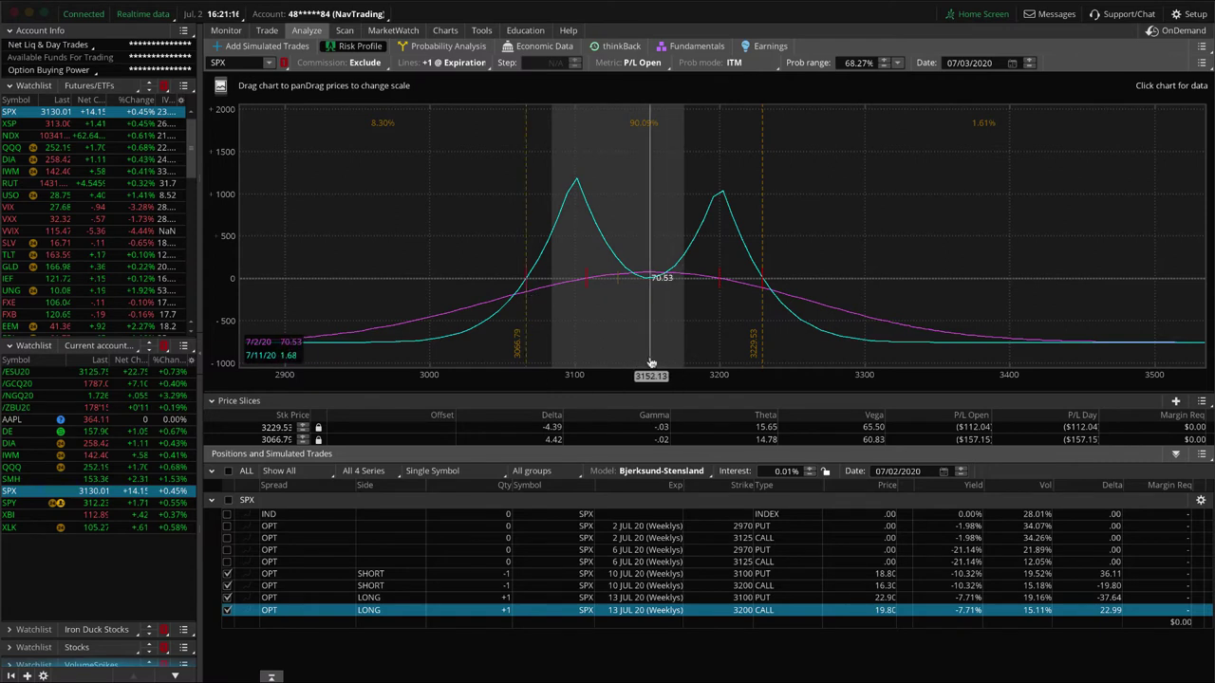
{"action": "left_click_drag", "start_coordinate": [653, 376], "coordinate": [805, 376]}
{"action": "left_click_drag", "start_coordinate": [716, 358], "coordinate": [768, 380]}
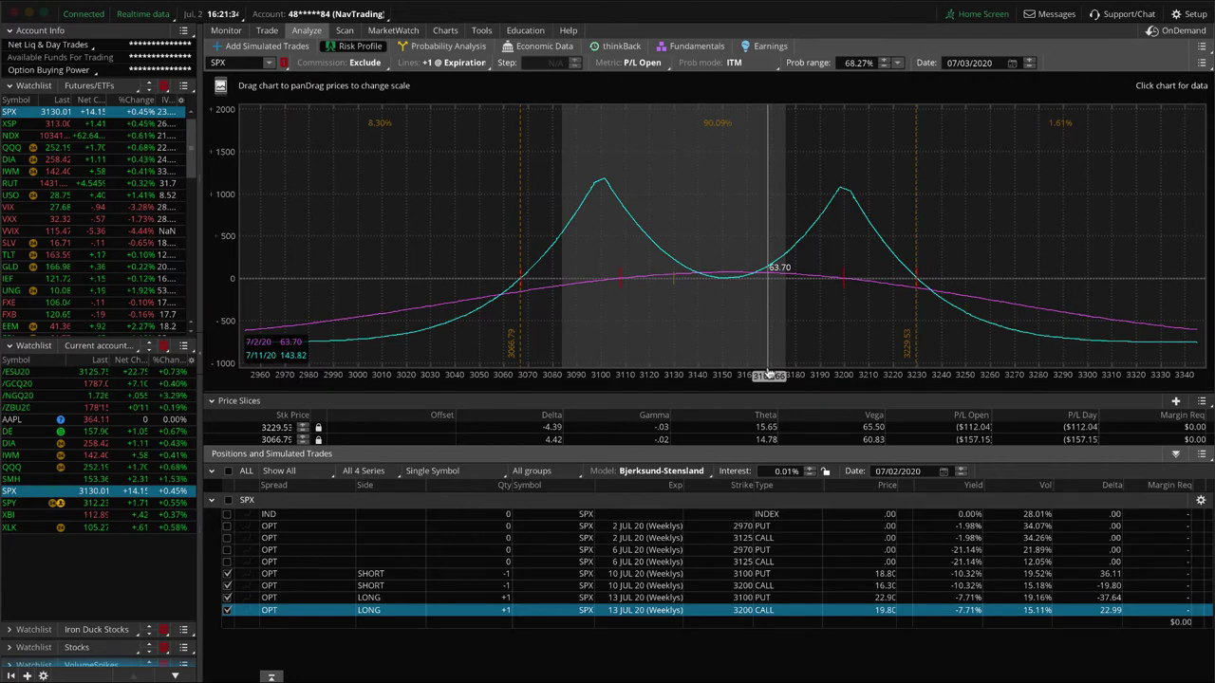
Draw a trend line along the recent SPX rally on the Apr–Jul daily chart, then return to Analyze.
{"action": "left_click", "coordinate": [445, 31]}
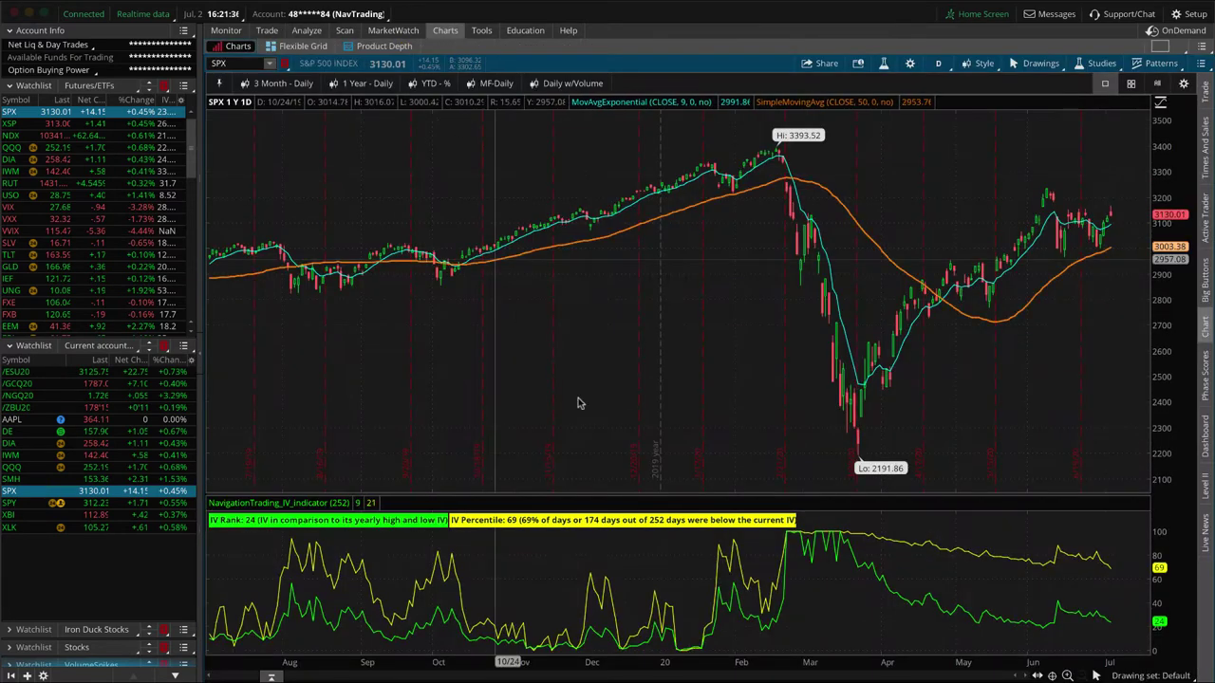
{"action": "left_click_drag", "start_coordinate": [867, 332], "coordinate": [1148, 332]}
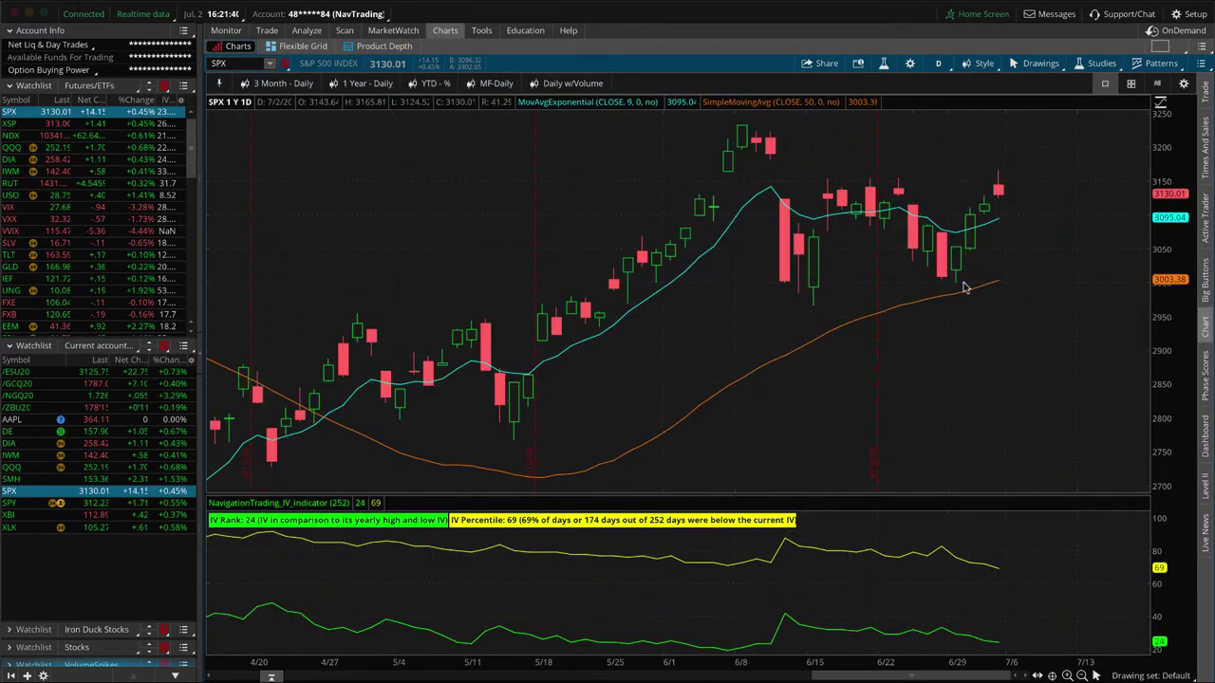
{"action": "left_click_drag", "start_coordinate": [963, 283], "coordinate": [1023, 174]}
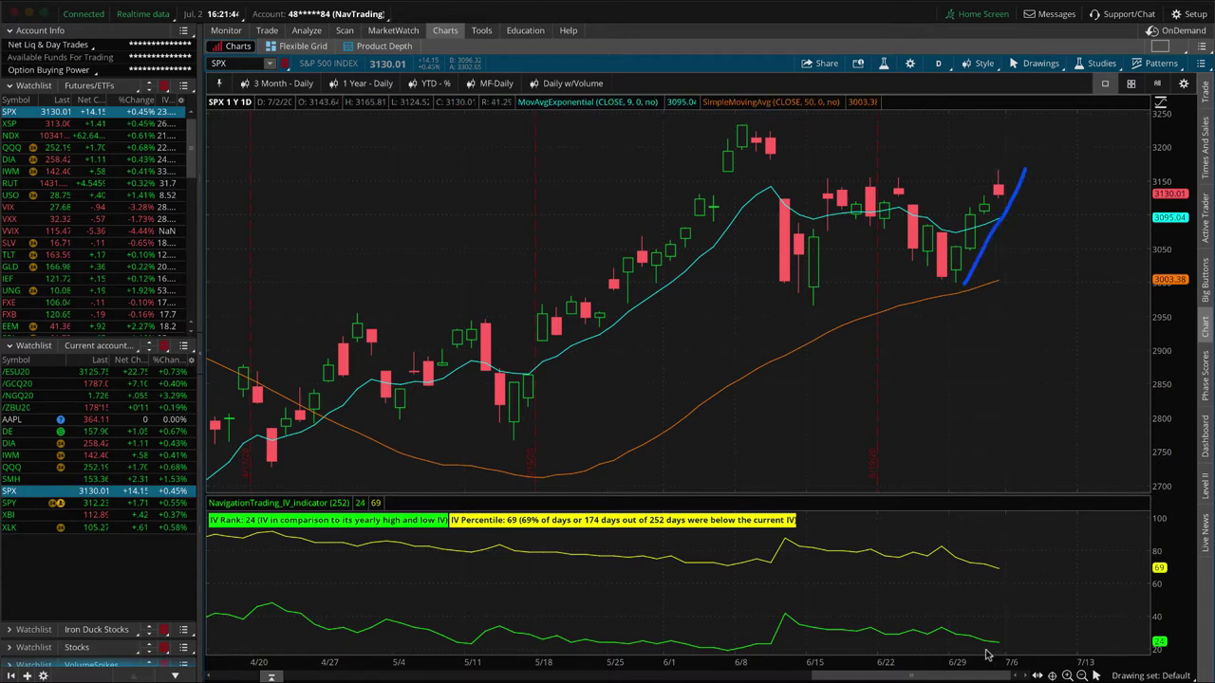
{"action": "left_click_drag", "start_coordinate": [976, 555], "coordinate": [1022, 579]}
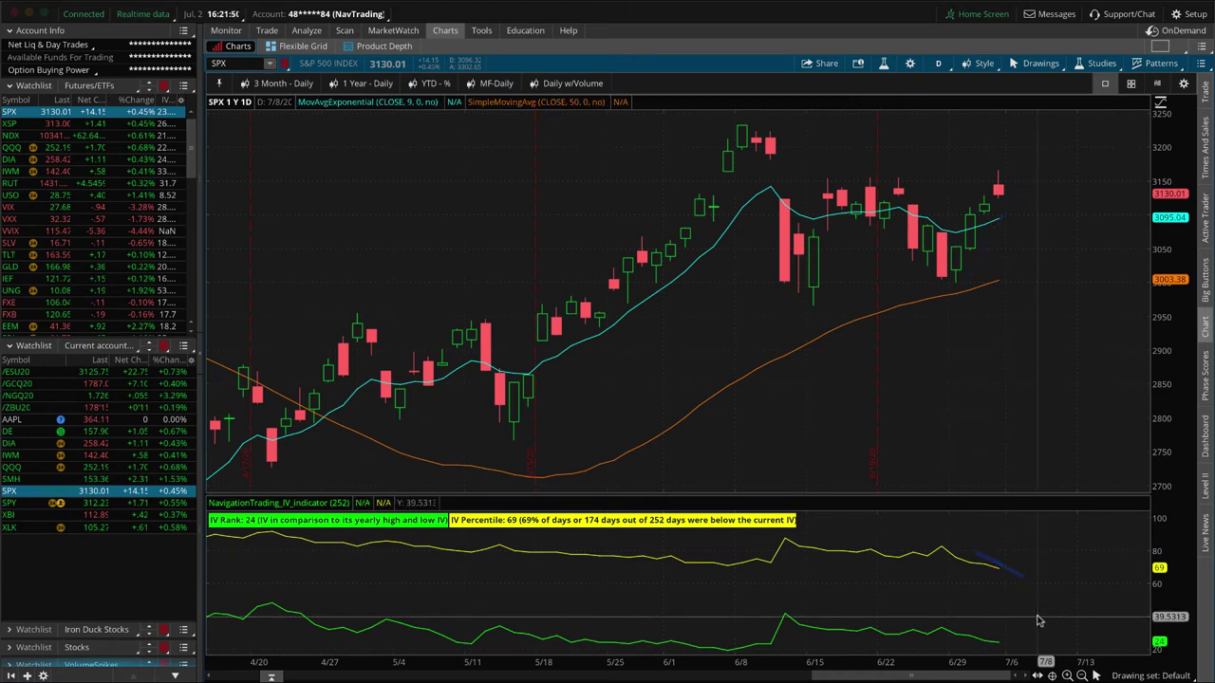
{"action": "key", "text": "ctrl+z"}
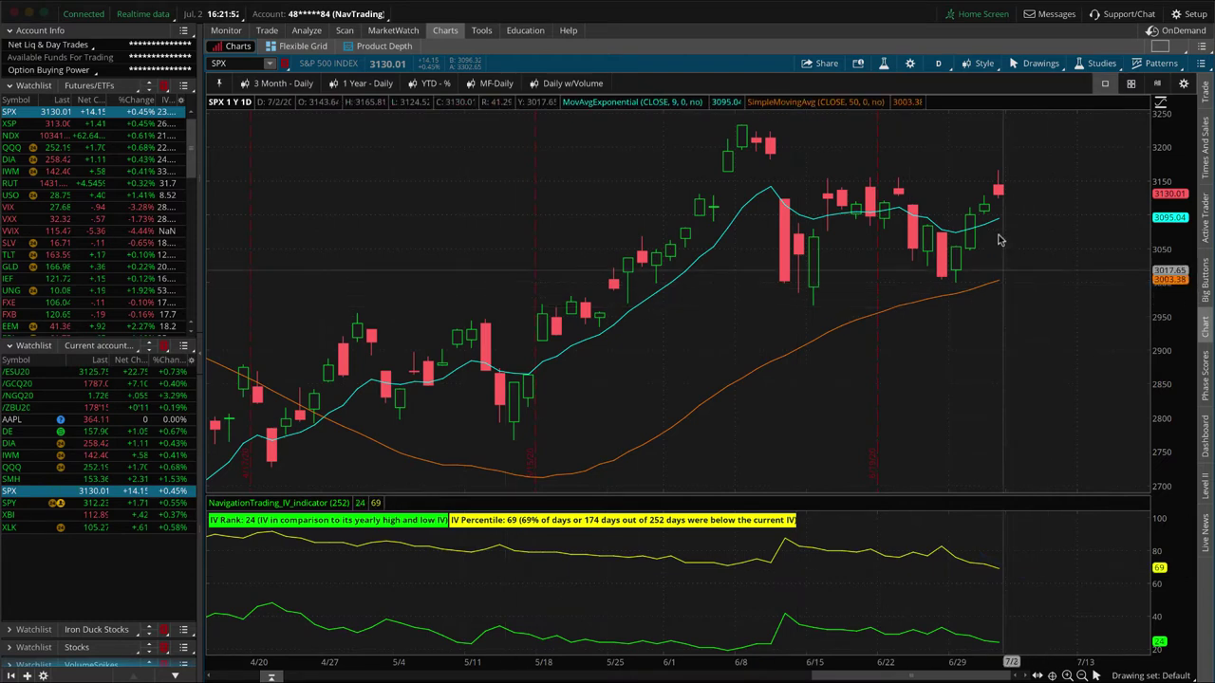
{"action": "left_click_drag", "start_coordinate": [970, 279], "coordinate": [998, 214]}
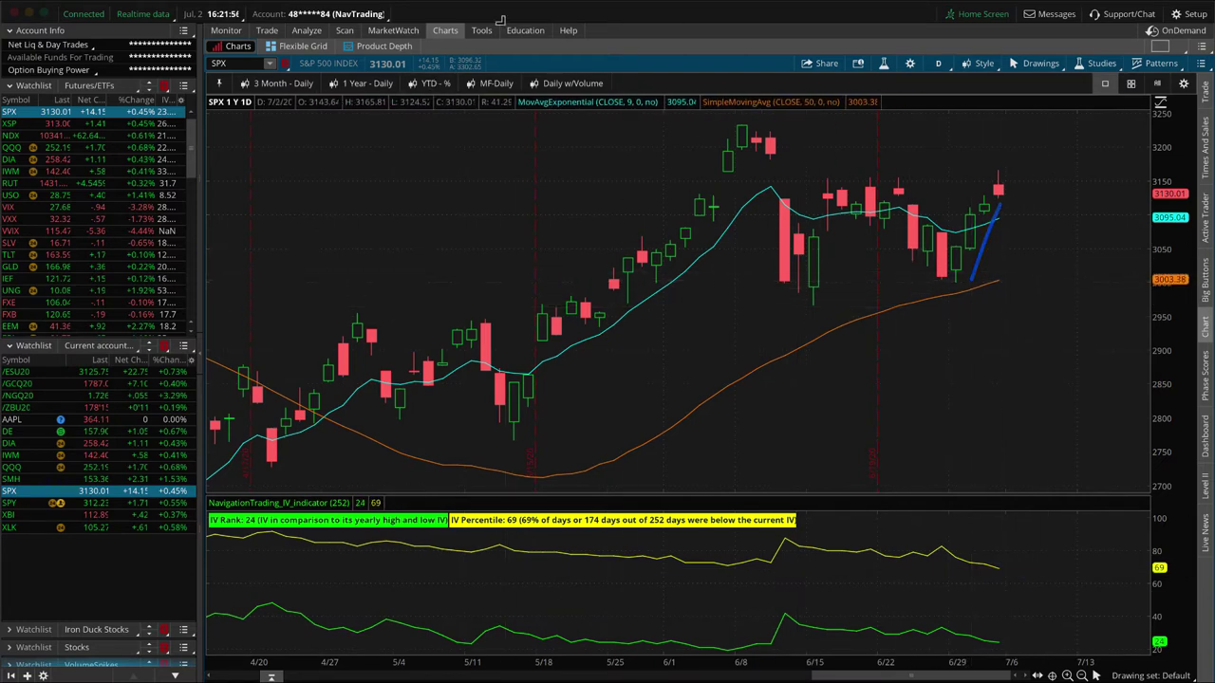
{"action": "left_click", "coordinate": [309, 30]}
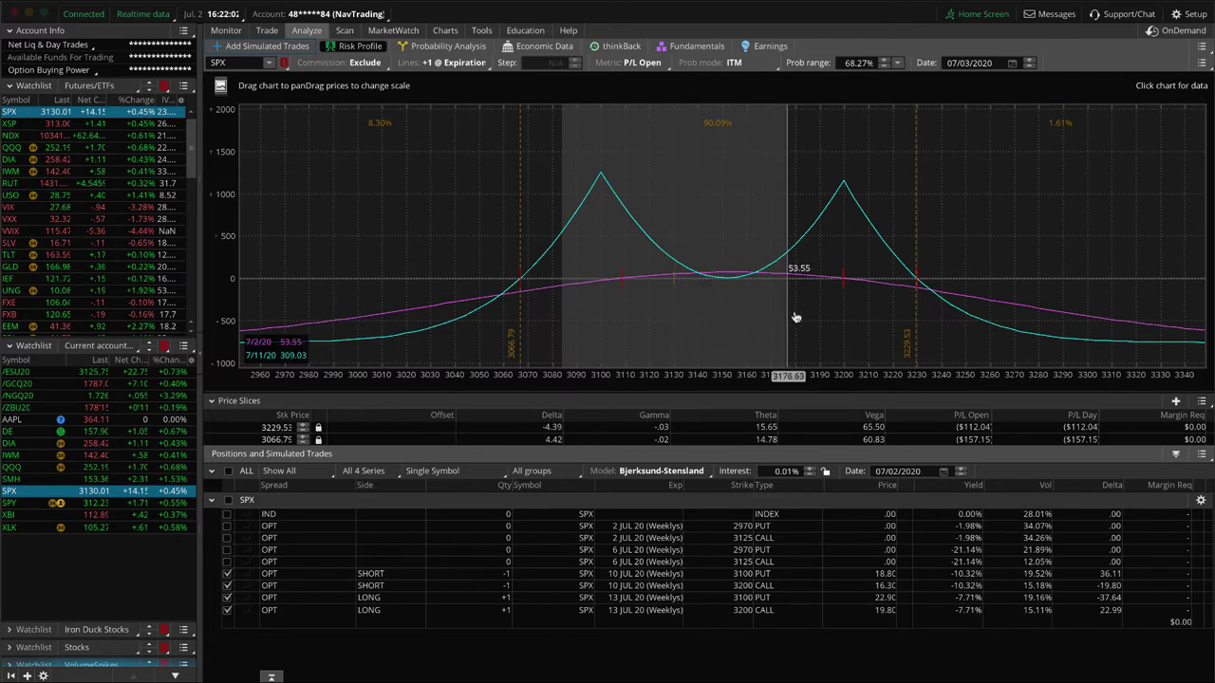
Set the analysis date to 07/09/2020 and rescale the price axis to about 2960–3410.
{"action": "left_click_drag", "start_coordinate": [949, 380], "coordinate": [629, 378]}
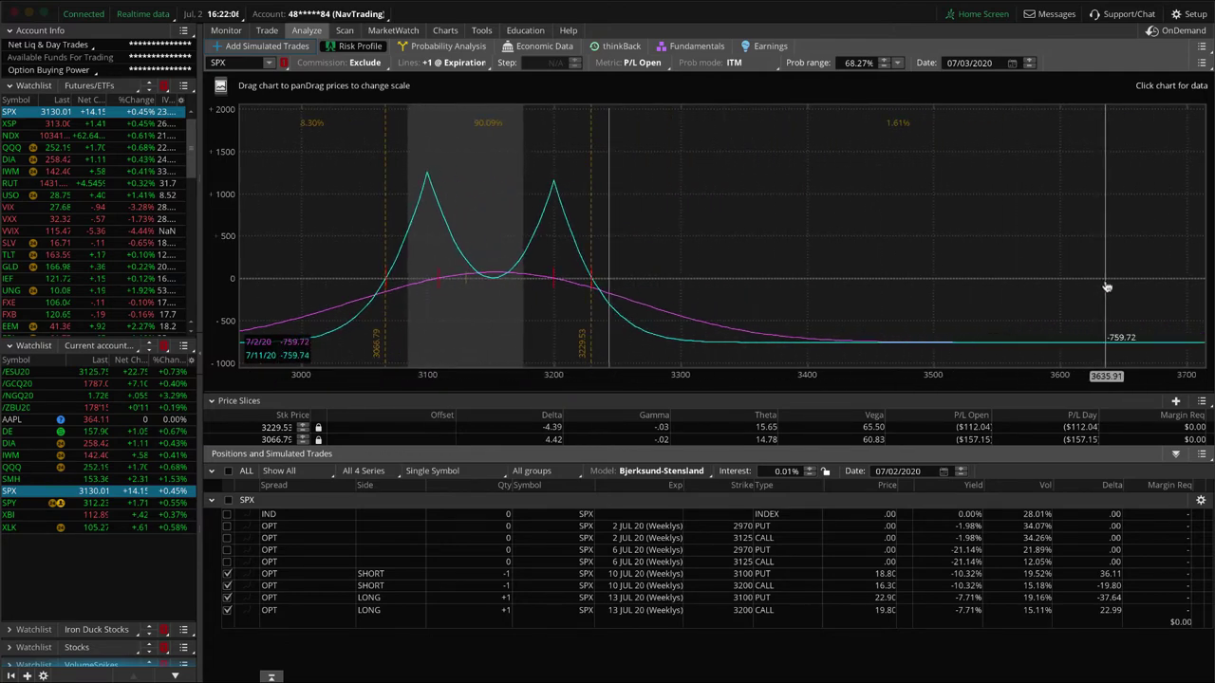
{"action": "left_click_drag", "start_coordinate": [659, 386], "coordinate": [1025, 377]}
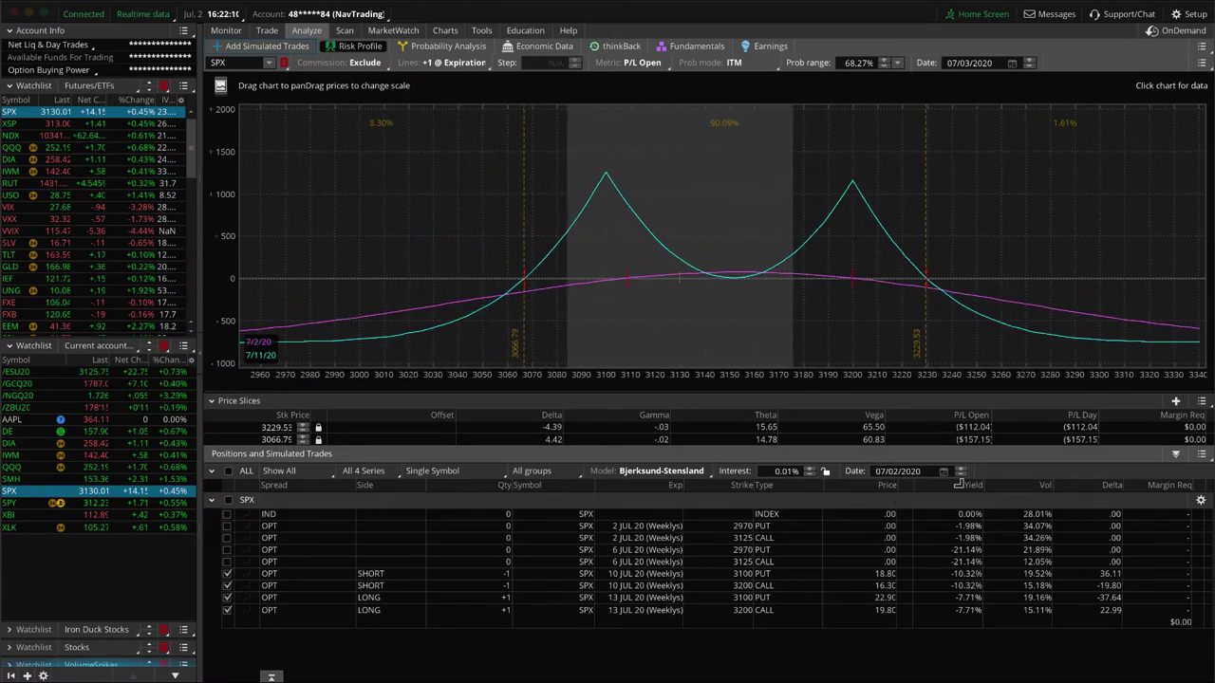
{"action": "left_click", "coordinate": [961, 467]}
{"action": "left_click", "coordinate": [961, 467]}
{"action": "left_click", "coordinate": [960, 467]}
{"action": "left_click", "coordinate": [960, 467]}
{"action": "left_click", "coordinate": [961, 467]}
{"action": "left_click", "coordinate": [961, 467]}
{"action": "left_click", "coordinate": [960, 467]}
{"action": "left_click", "coordinate": [960, 467]}
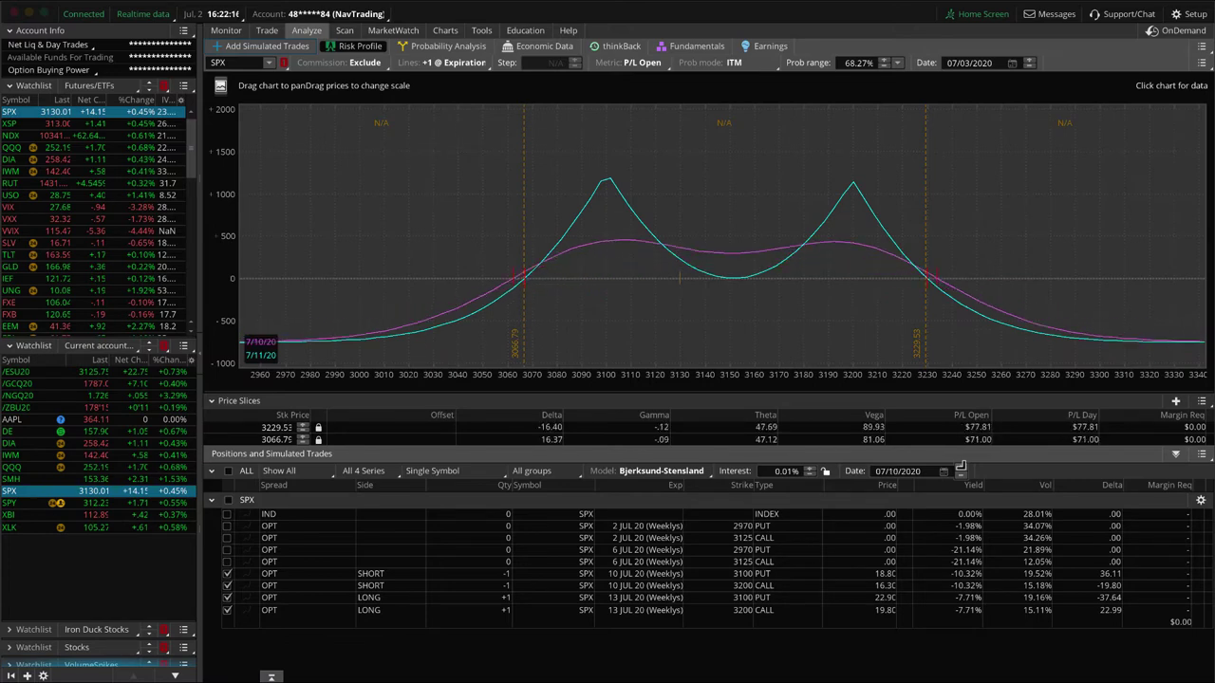
{"action": "left_click", "coordinate": [960, 474]}
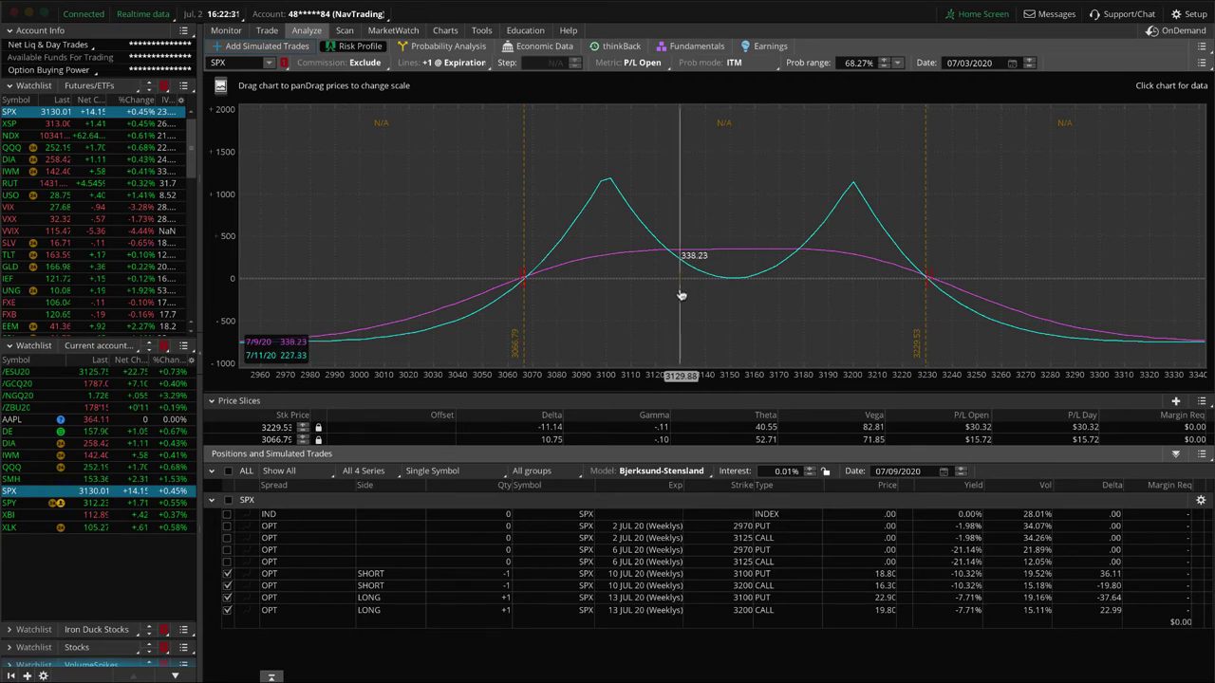
{"action": "left_click_drag", "start_coordinate": [718, 375], "coordinate": [615, 370]}
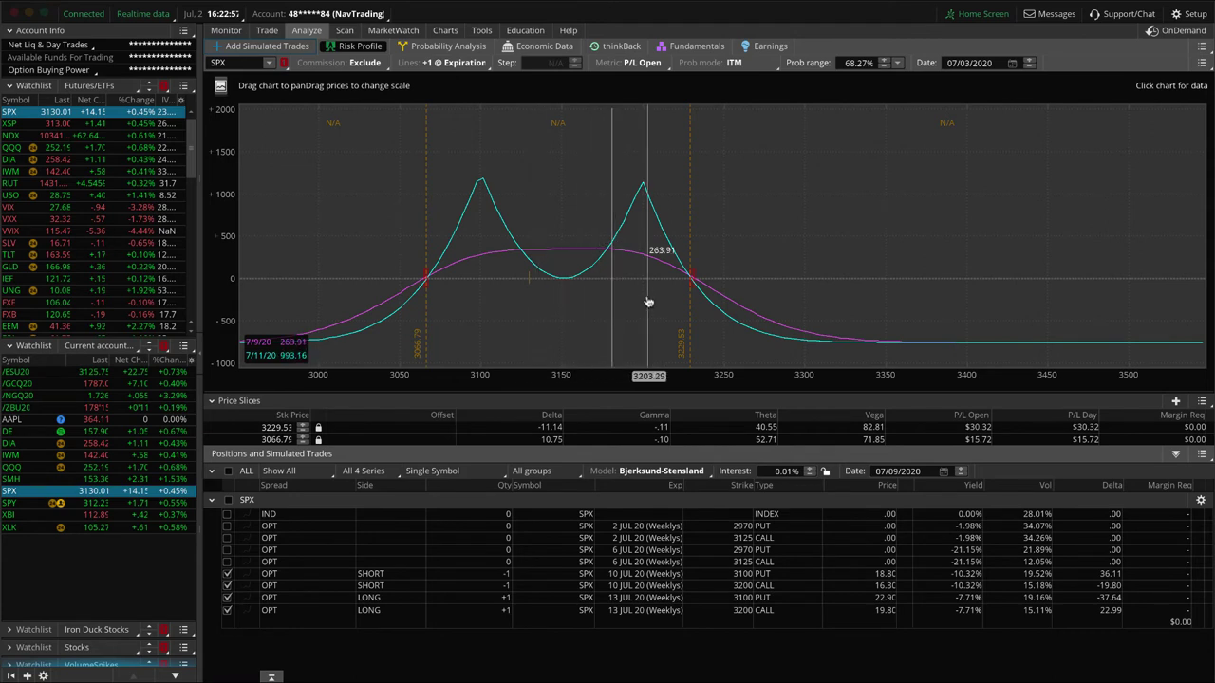
{"action": "left_click_drag", "start_coordinate": [655, 384], "coordinate": [778, 387]}
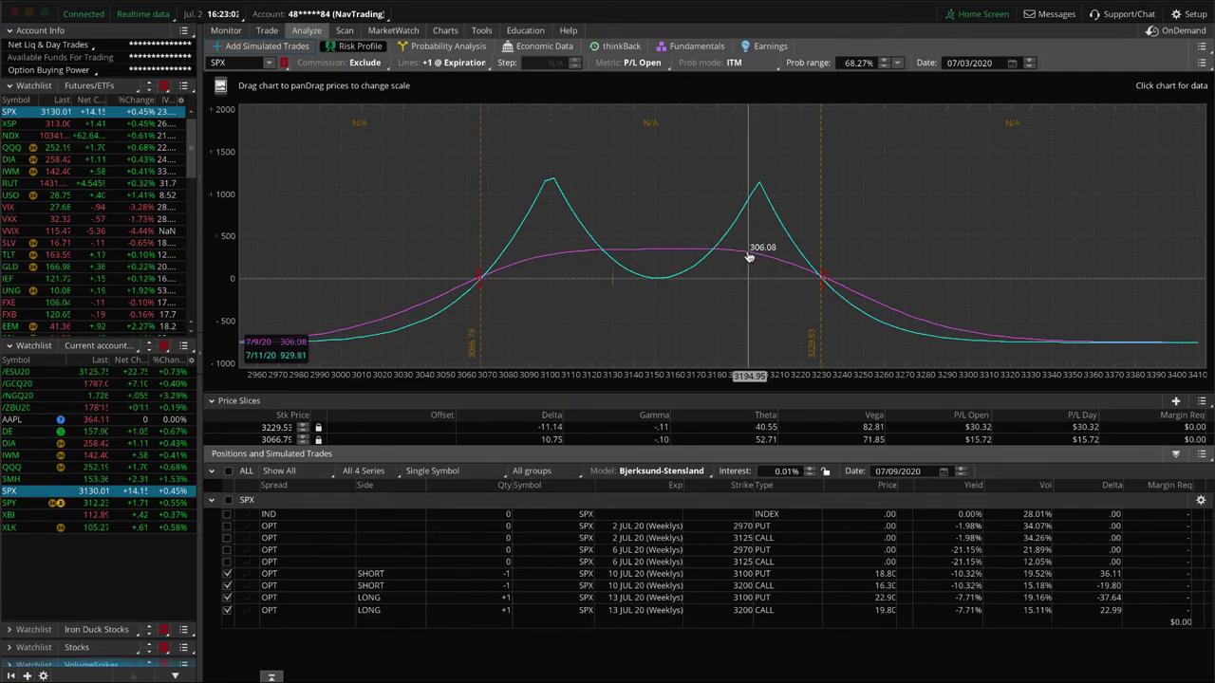
Reset the analysis date to today, 07/02/2020, with Go to today.
{"action": "left_click", "coordinate": [940, 471]}
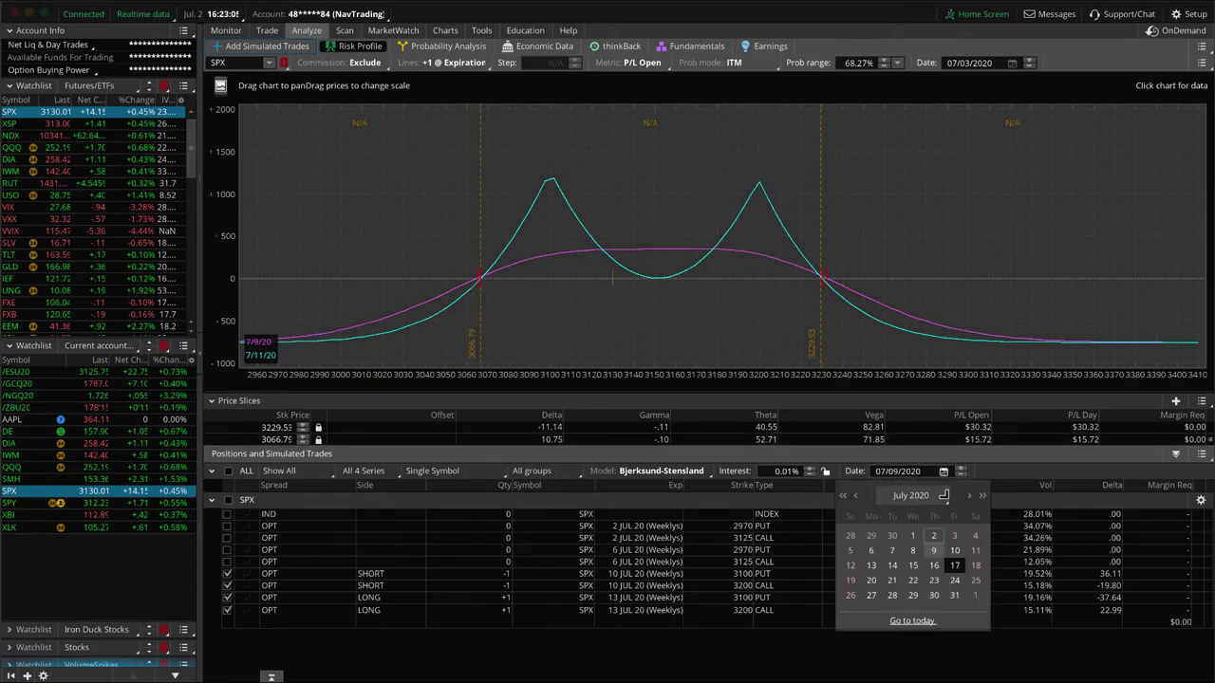
{"action": "left_click", "coordinate": [916, 619]}
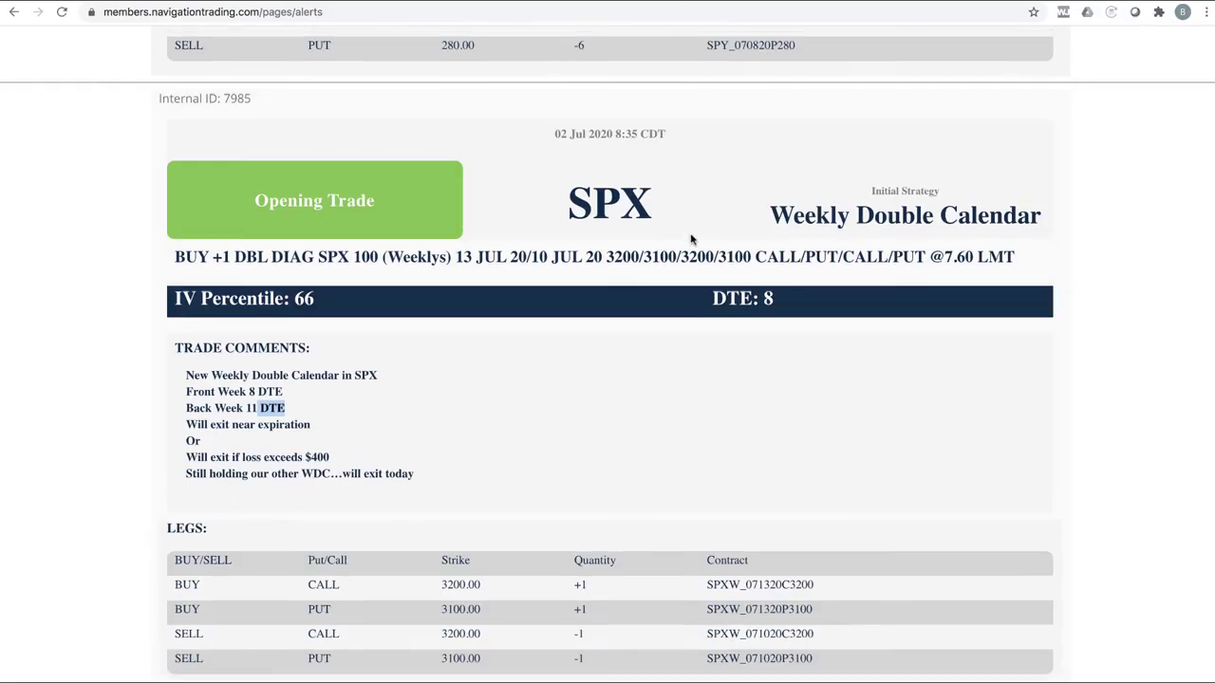
Highlight the 'duck head' comment on the SPY Iron Duck closing alert.
{"action": "scroll", "coordinate": [691, 239], "scroll_direction": "up", "scroll_amount": 5}
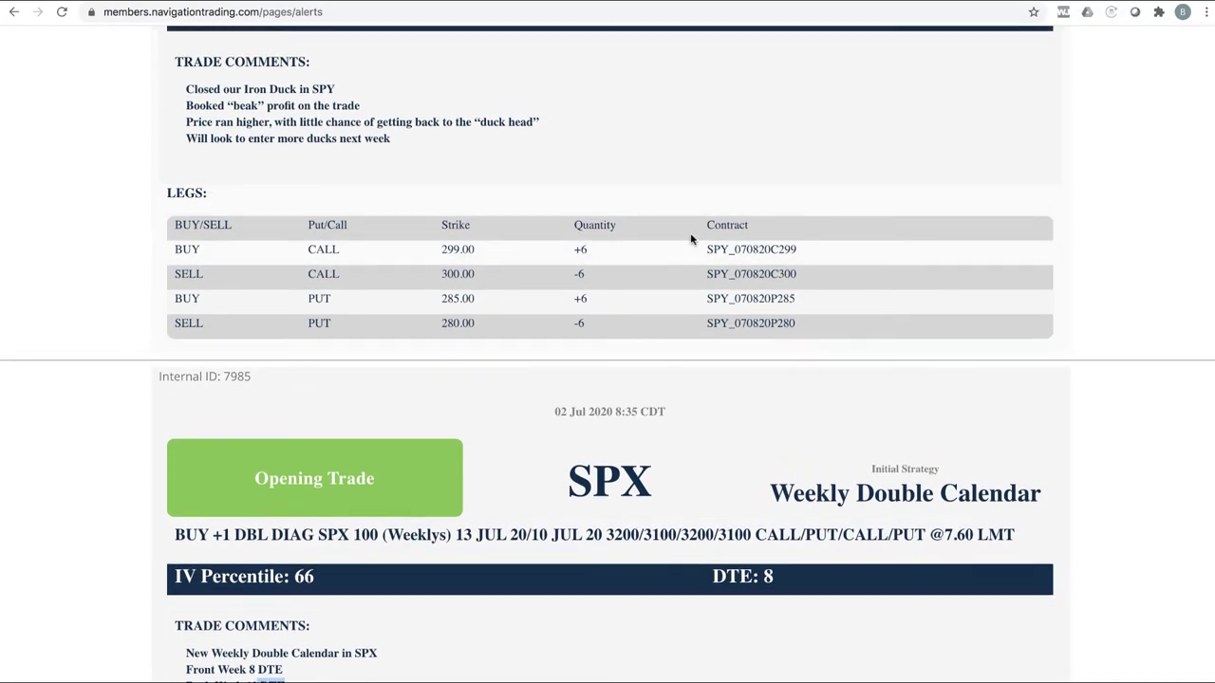
{"action": "scroll", "coordinate": [691, 239], "scroll_direction": "up", "scroll_amount": 2}
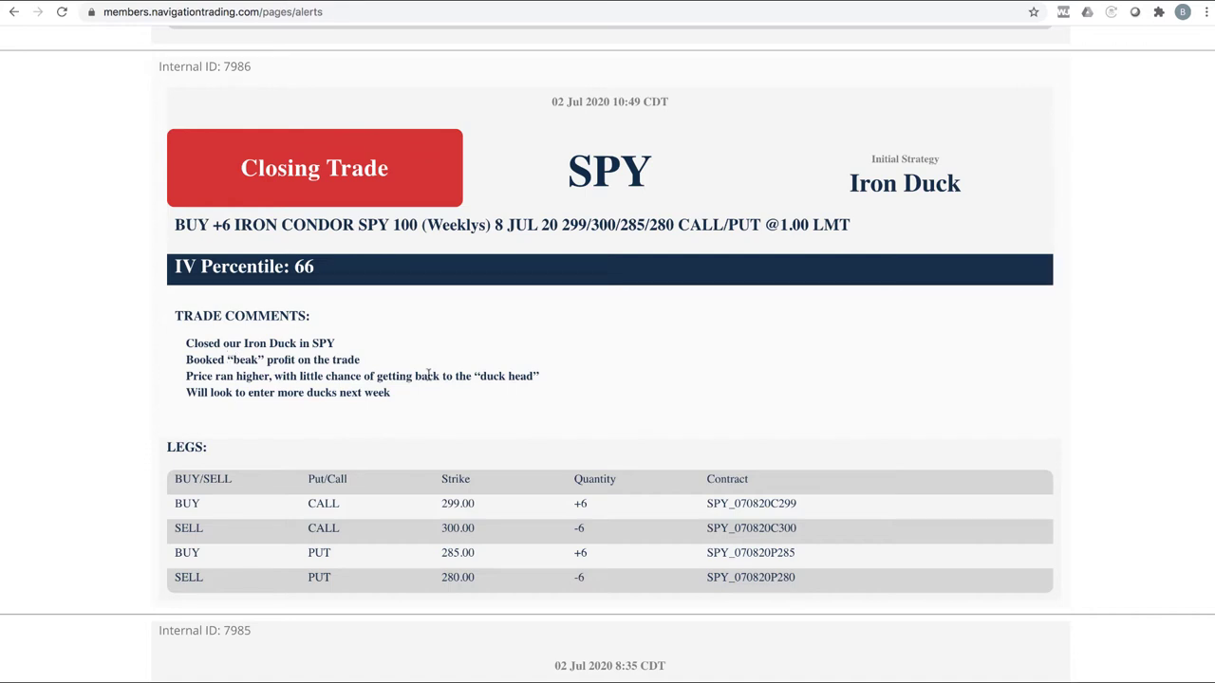
{"action": "left_click_drag", "start_coordinate": [466, 375], "coordinate": [564, 385]}
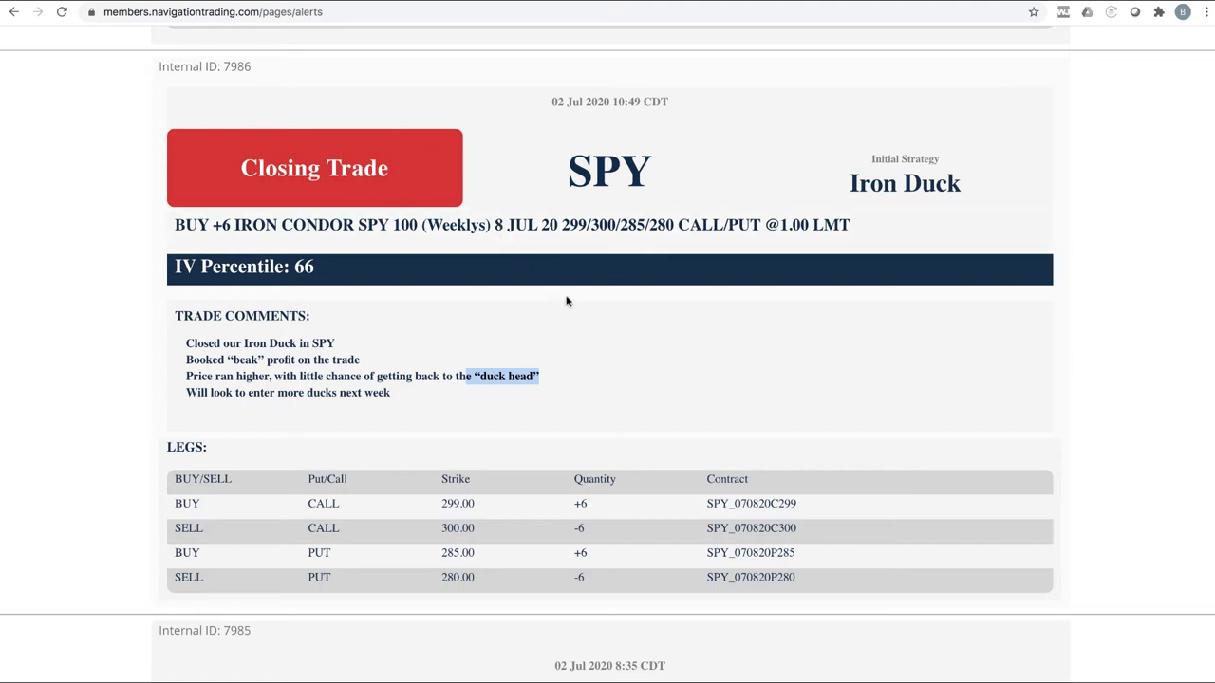
Scroll up to the SPX Weekly Double Calendar closing alert.
{"action": "scroll", "coordinate": [557, 285], "scroll_direction": "up", "scroll_amount": 3}
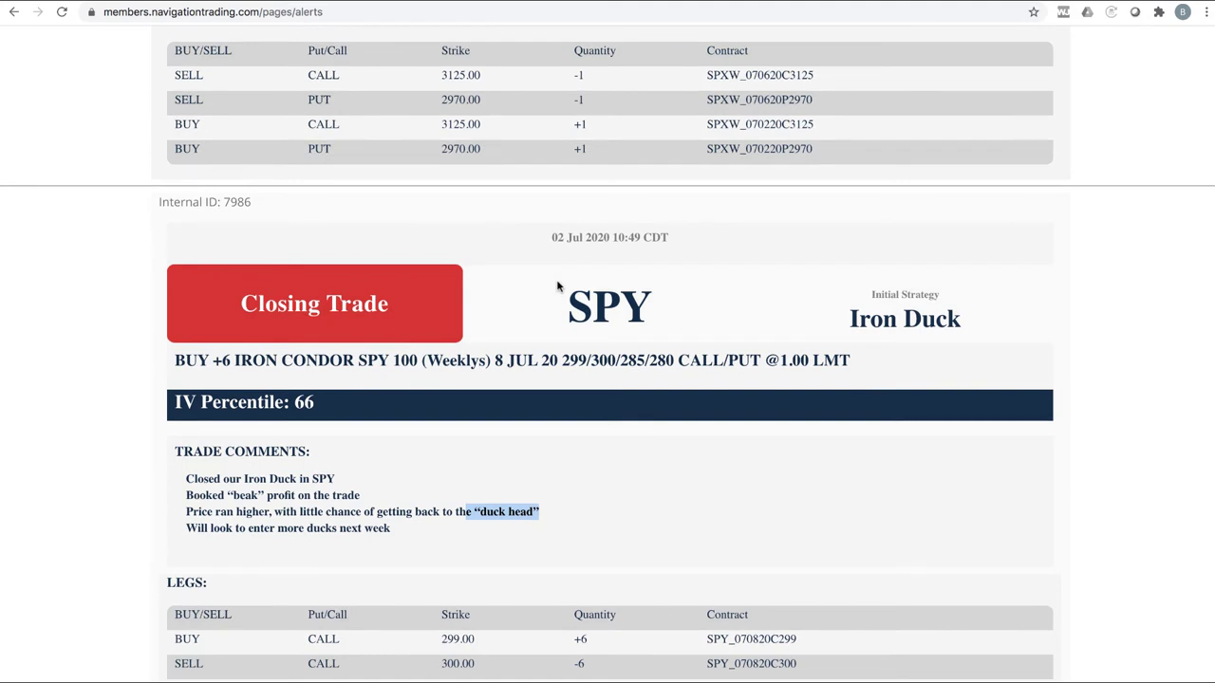
{"action": "scroll", "coordinate": [560, 289], "scroll_direction": "up", "scroll_amount": 9}
{"action": "scroll", "coordinate": [566, 296], "scroll_direction": "up", "scroll_amount": 4}
{"action": "scroll", "coordinate": [566, 294], "scroll_direction": "down", "scroll_amount": 2}
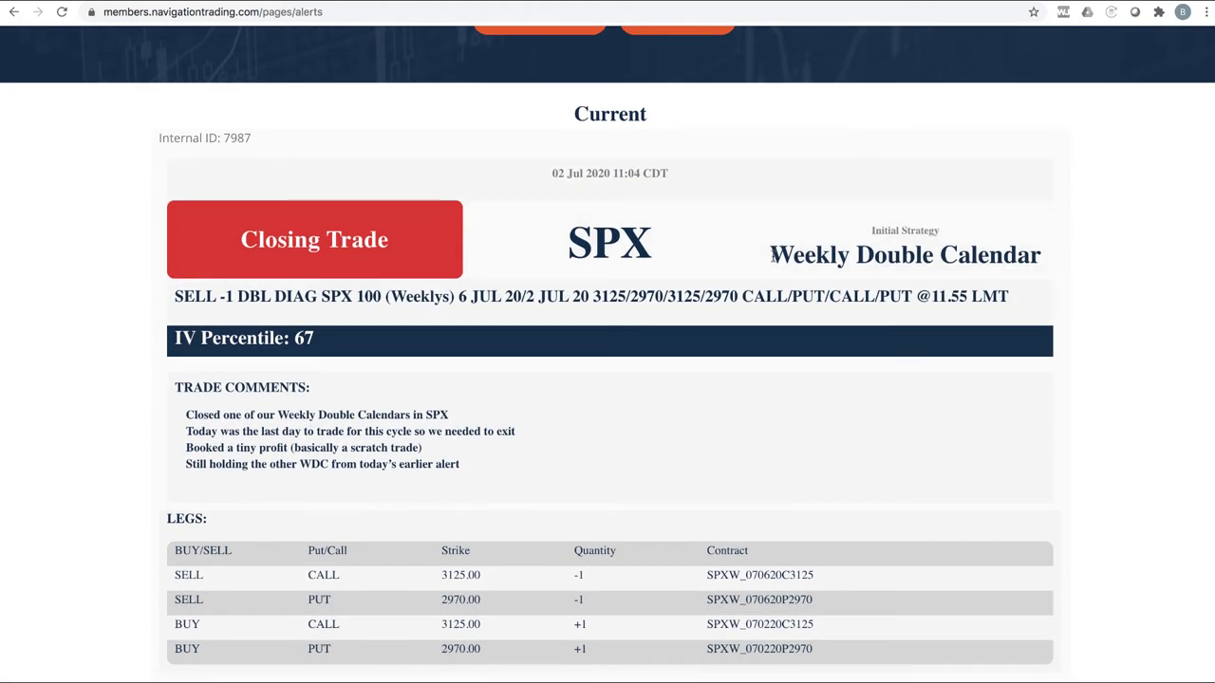
{"action": "left_click_drag", "start_coordinate": [773, 254], "coordinate": [642, 374]}
{"action": "left_click", "coordinate": [567, 436]}
{"action": "left_click_drag", "start_coordinate": [295, 447], "coordinate": [431, 451]}
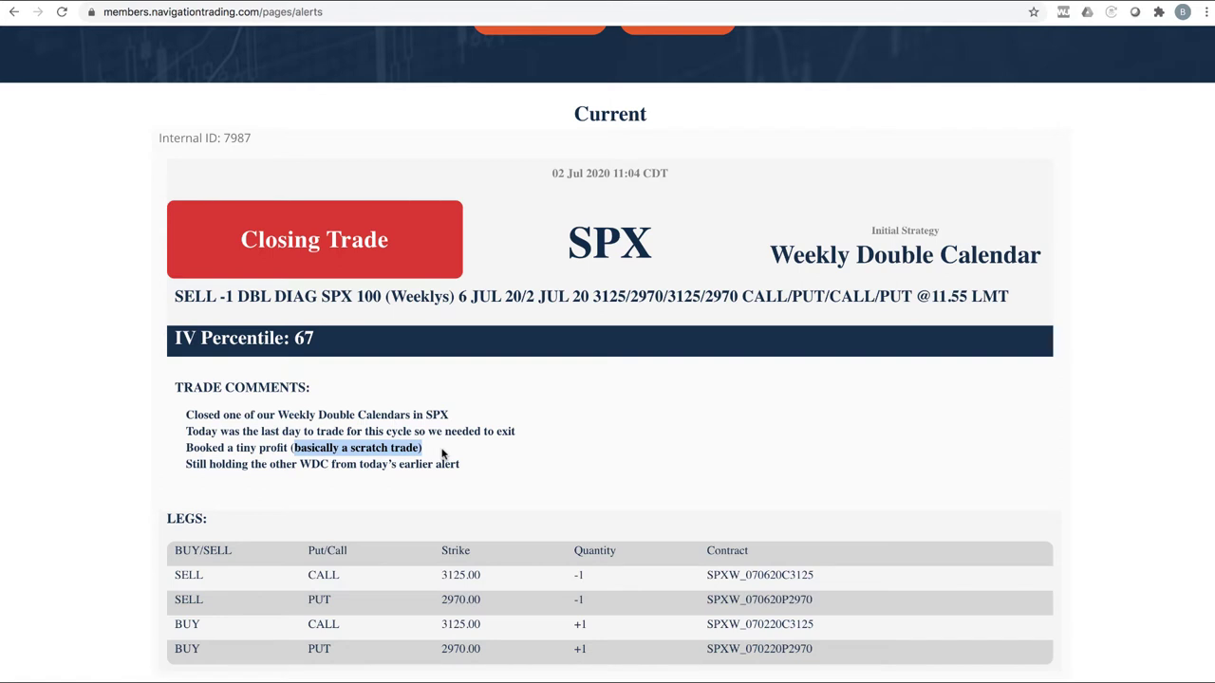
{"action": "left_click", "coordinate": [442, 452]}
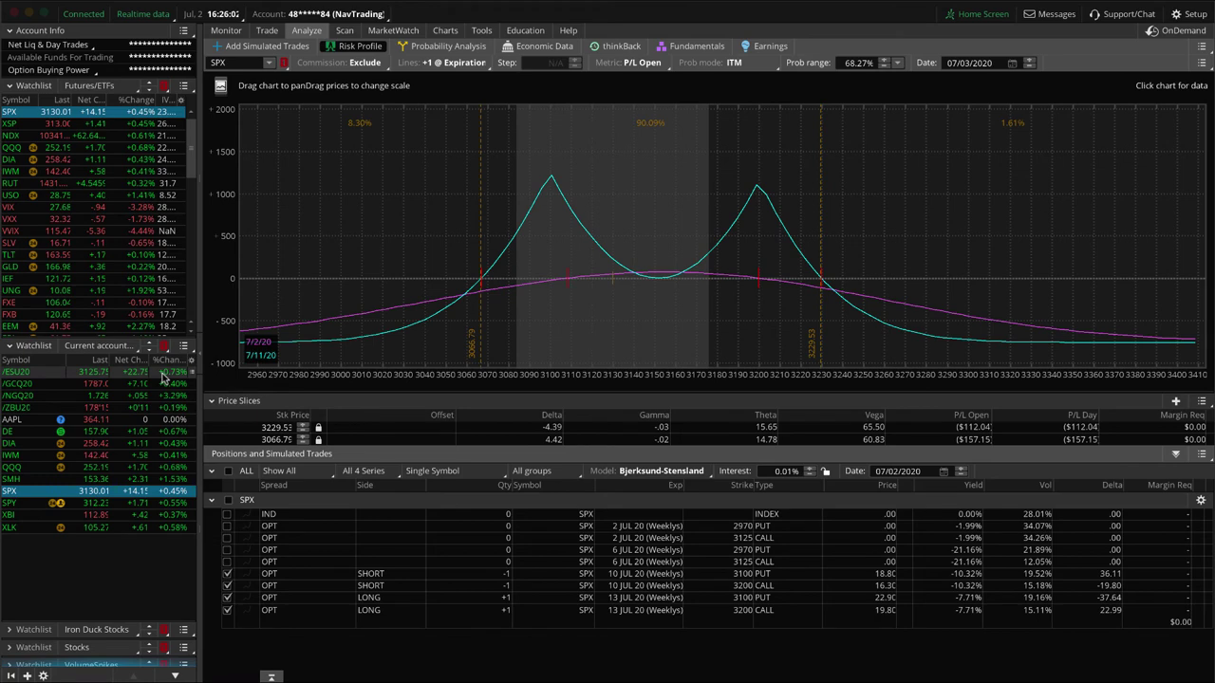
Load /ESU20 and graph only the JUL put spread, excluding the AUG 3080/3130 puts.
{"action": "left_click", "coordinate": [163, 373]}
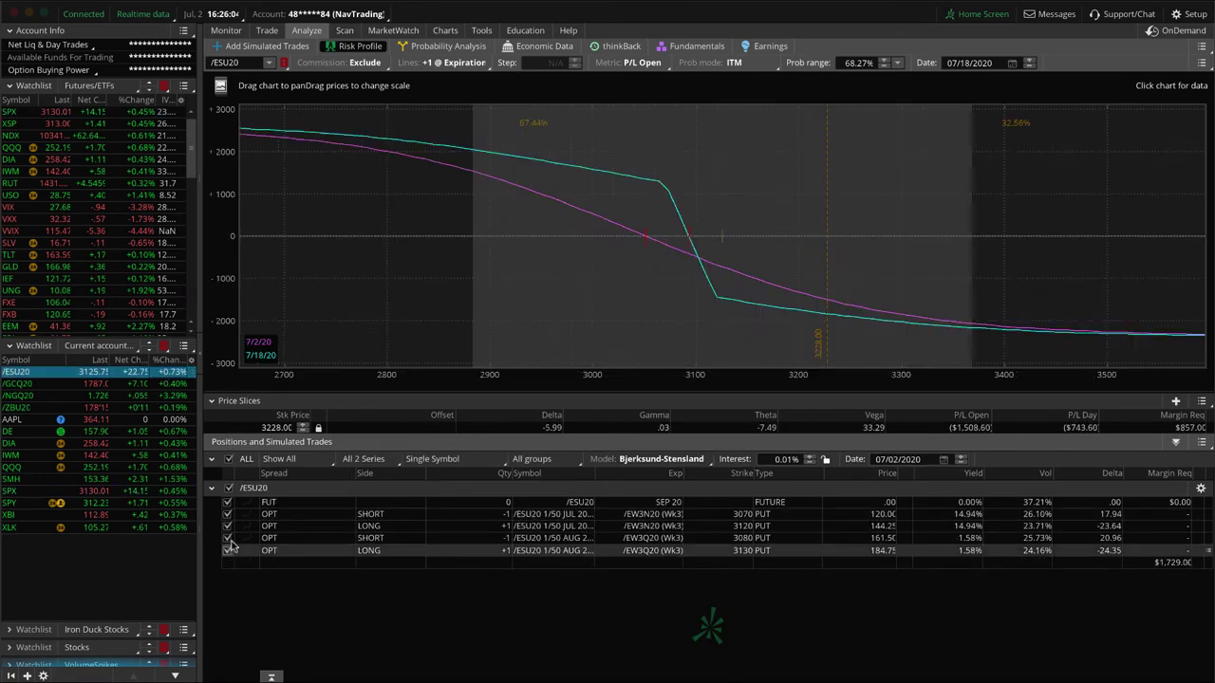
{"action": "left_click", "coordinate": [227, 538]}
{"action": "left_click", "coordinate": [227, 551]}
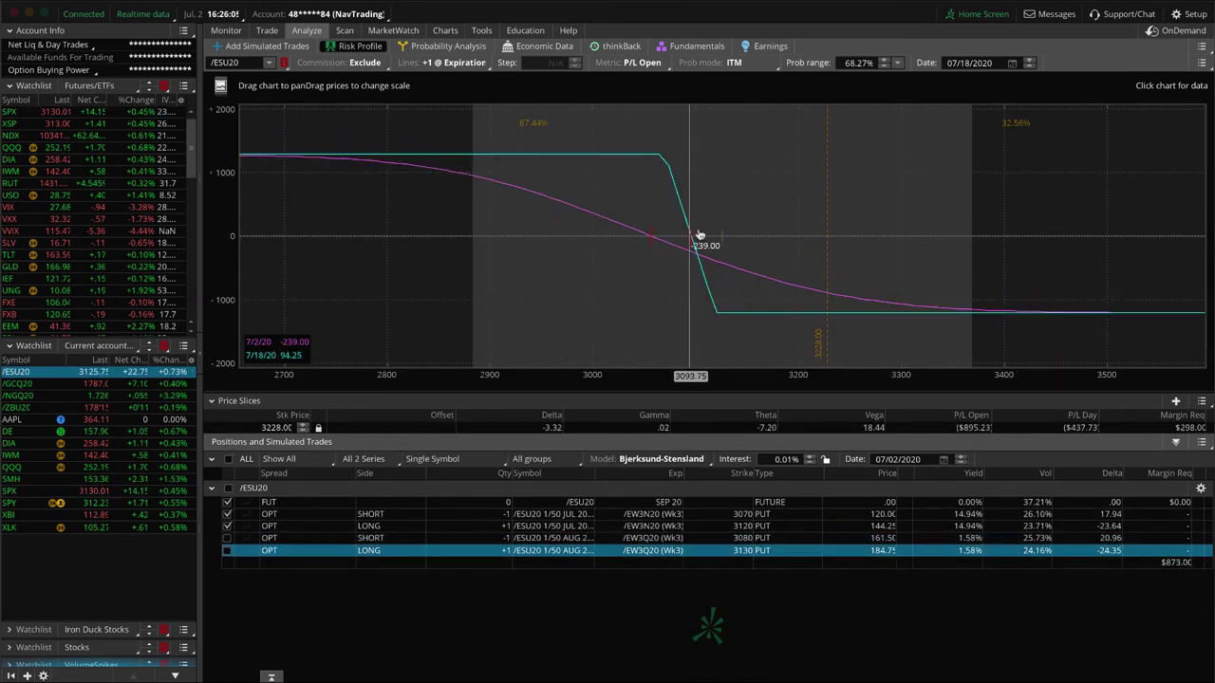
Swap the graph to only the AUG 3080/3130 put spread, then load /GCQ20.
{"action": "left_click", "coordinate": [227, 514]}
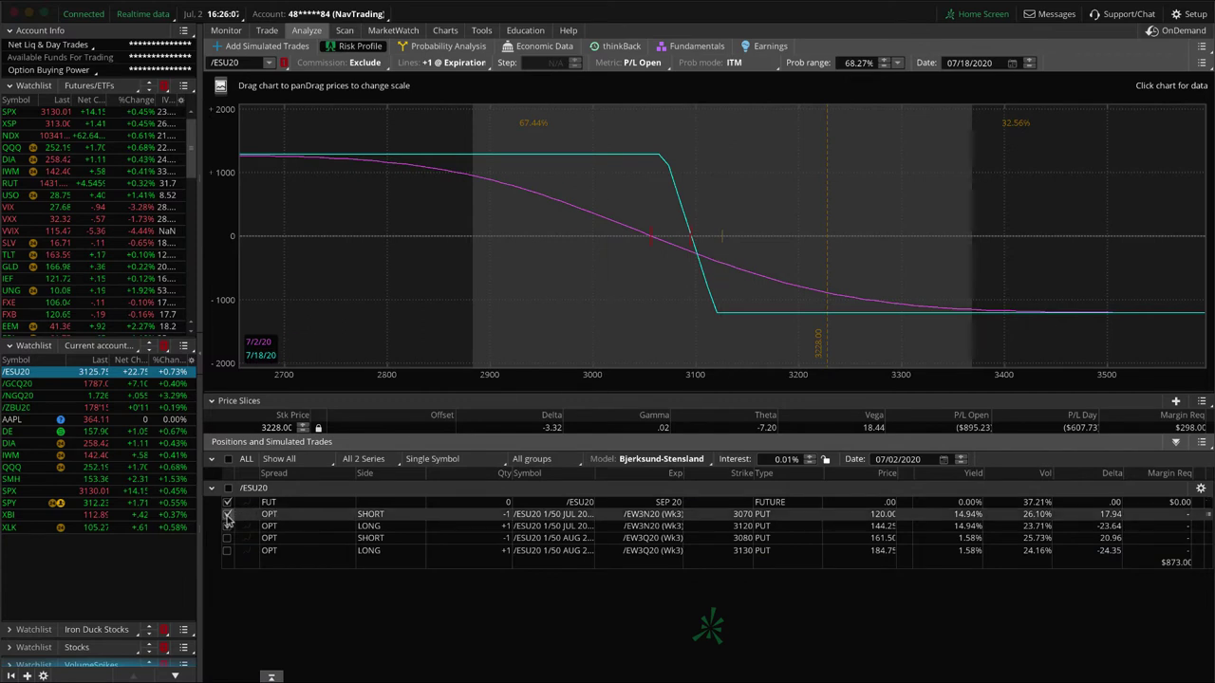
{"action": "left_click", "coordinate": [226, 514]}
{"action": "left_click", "coordinate": [226, 526]}
{"action": "left_click", "coordinate": [227, 538]}
{"action": "left_click", "coordinate": [227, 550]}
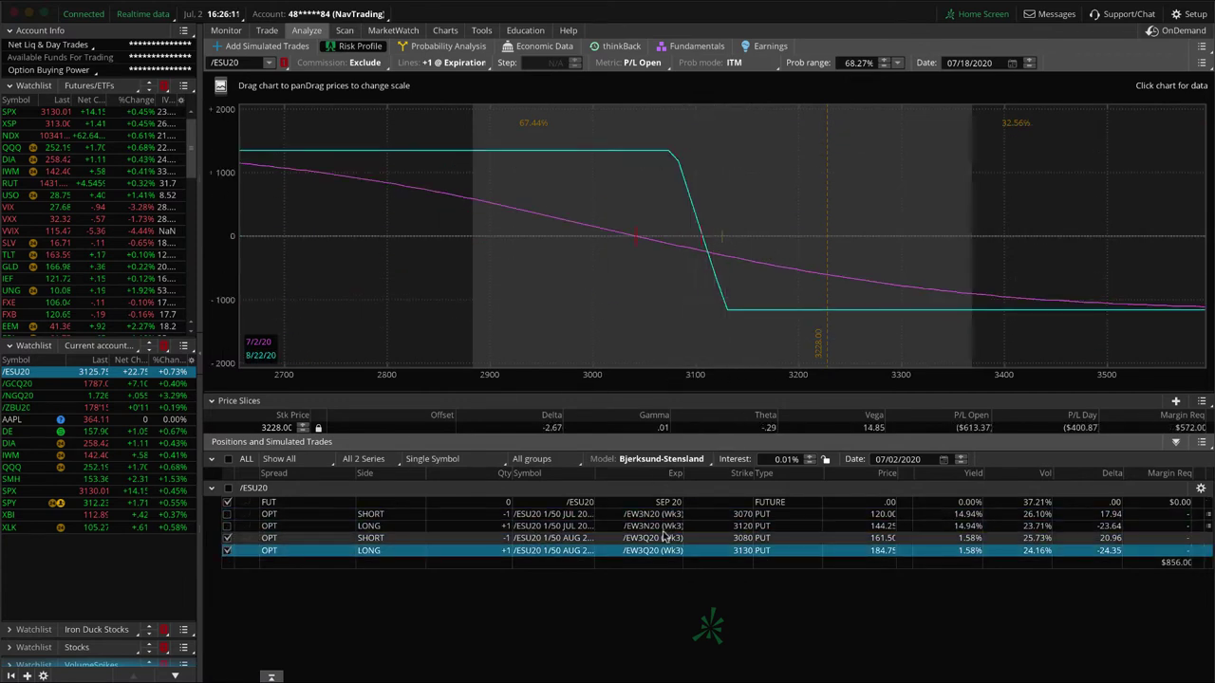
{"action": "left_click", "coordinate": [135, 386]}
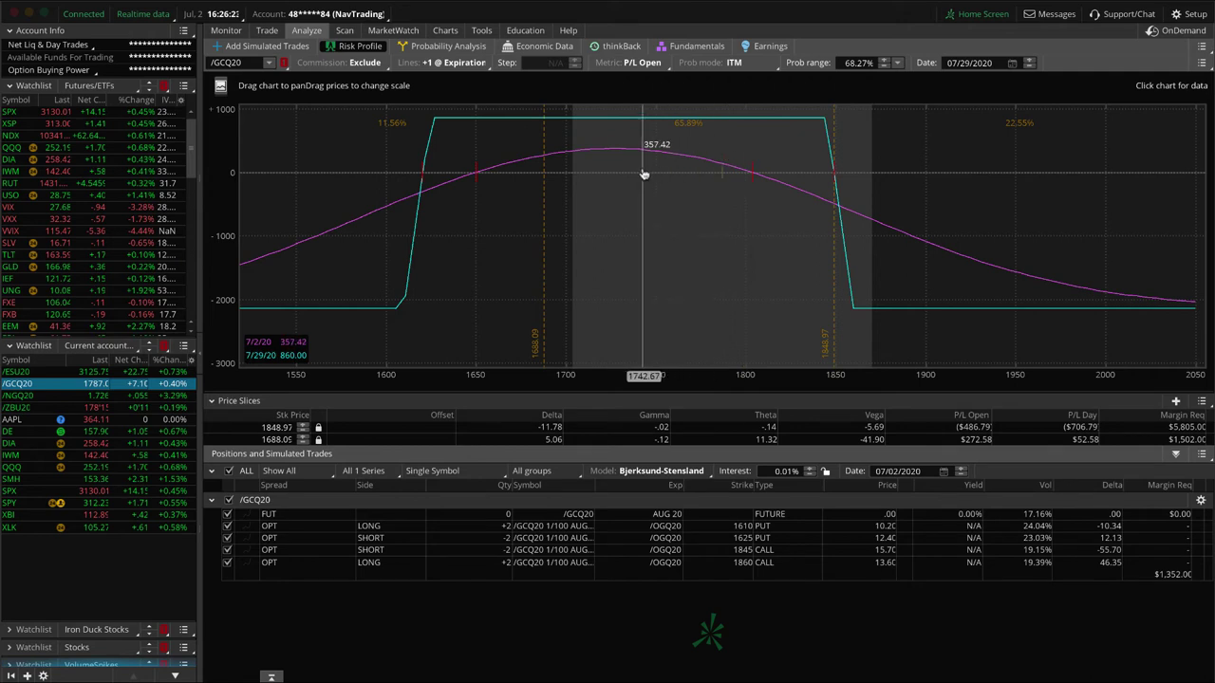
Review /NGQ20's chart and risk profile with a 1.727 price slice, then load /ZBU20.
{"action": "left_click", "coordinate": [173, 397]}
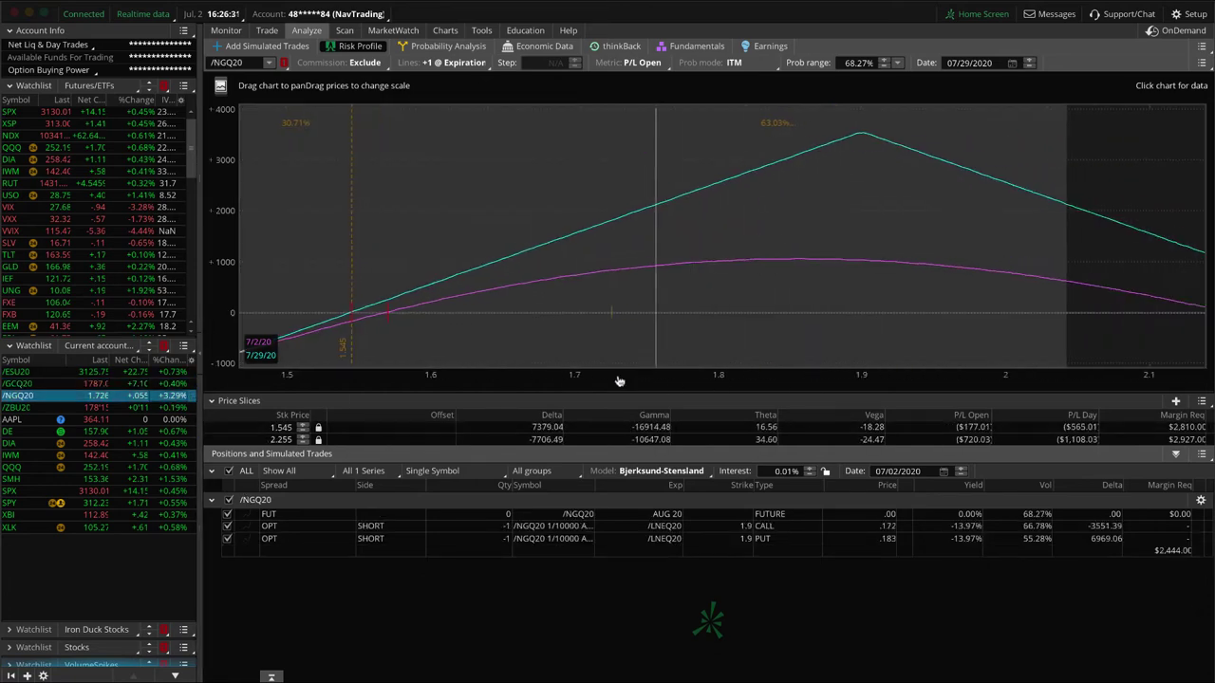
{"action": "left_click", "coordinate": [444, 30]}
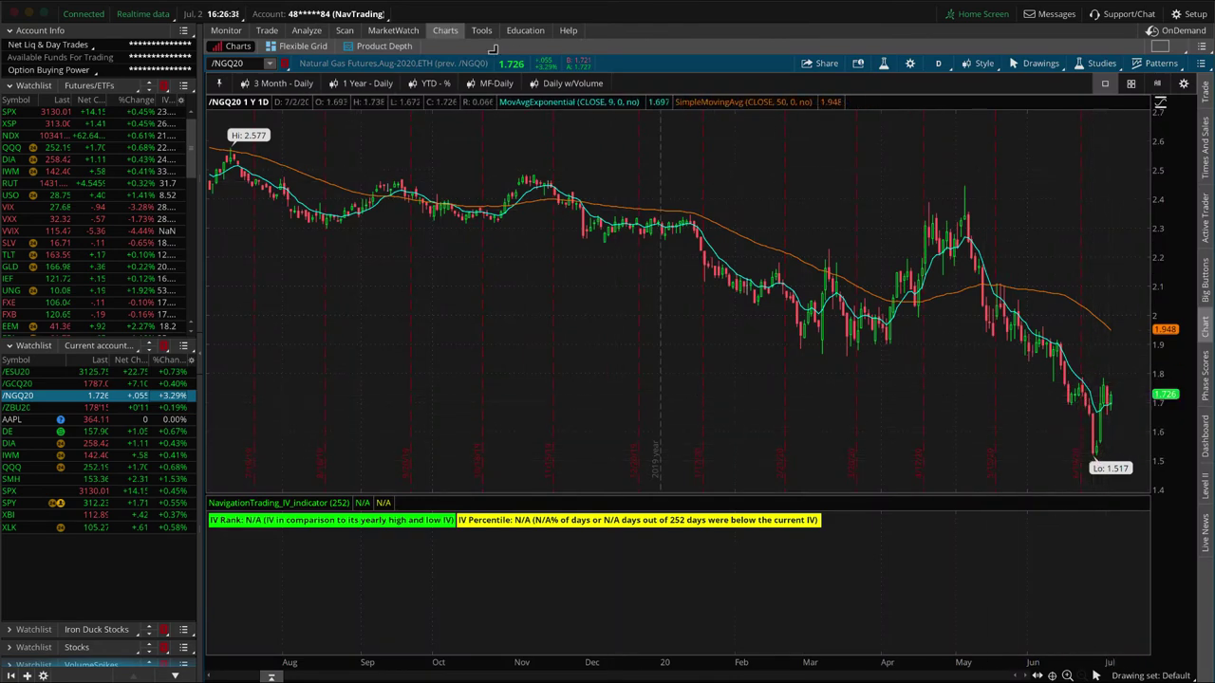
{"action": "left_click", "coordinate": [306, 29]}
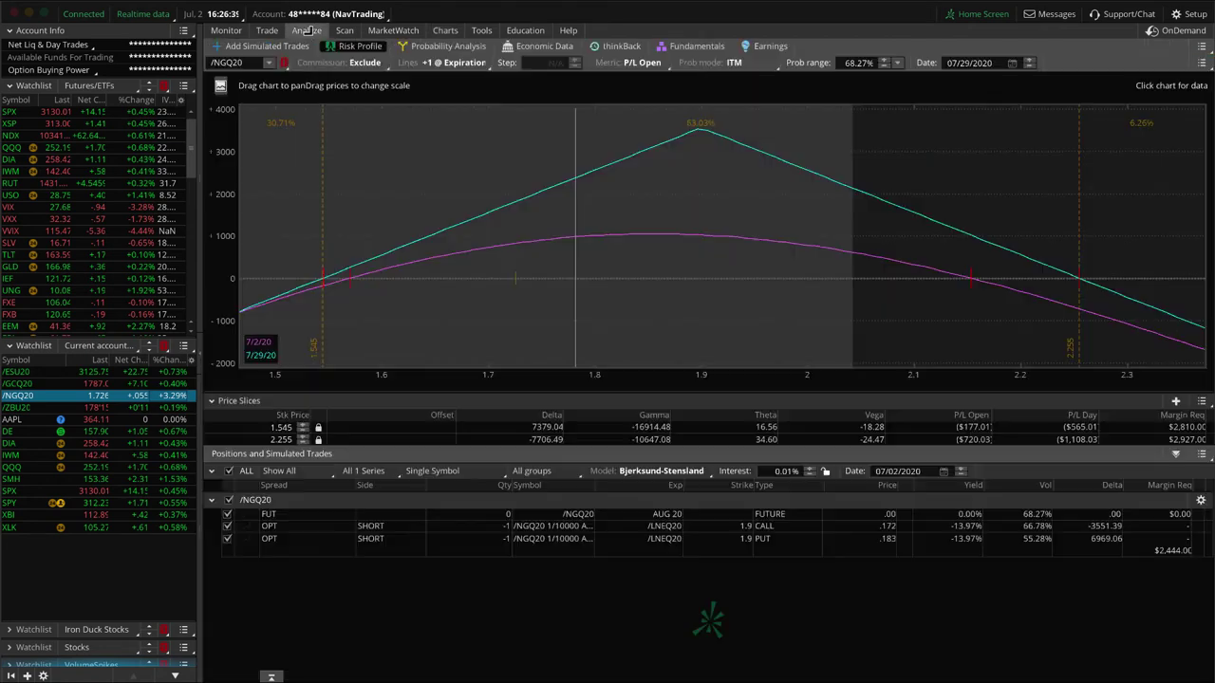
{"action": "left_click", "coordinate": [515, 326]}
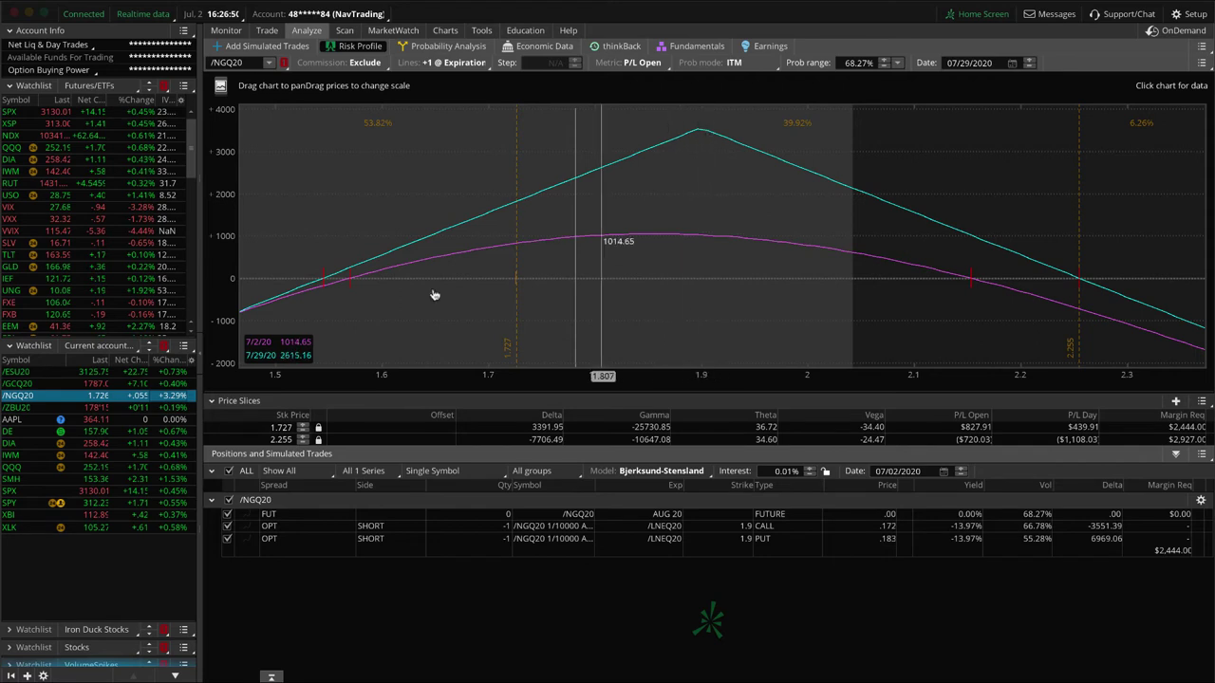
{"action": "left_click", "coordinate": [147, 407]}
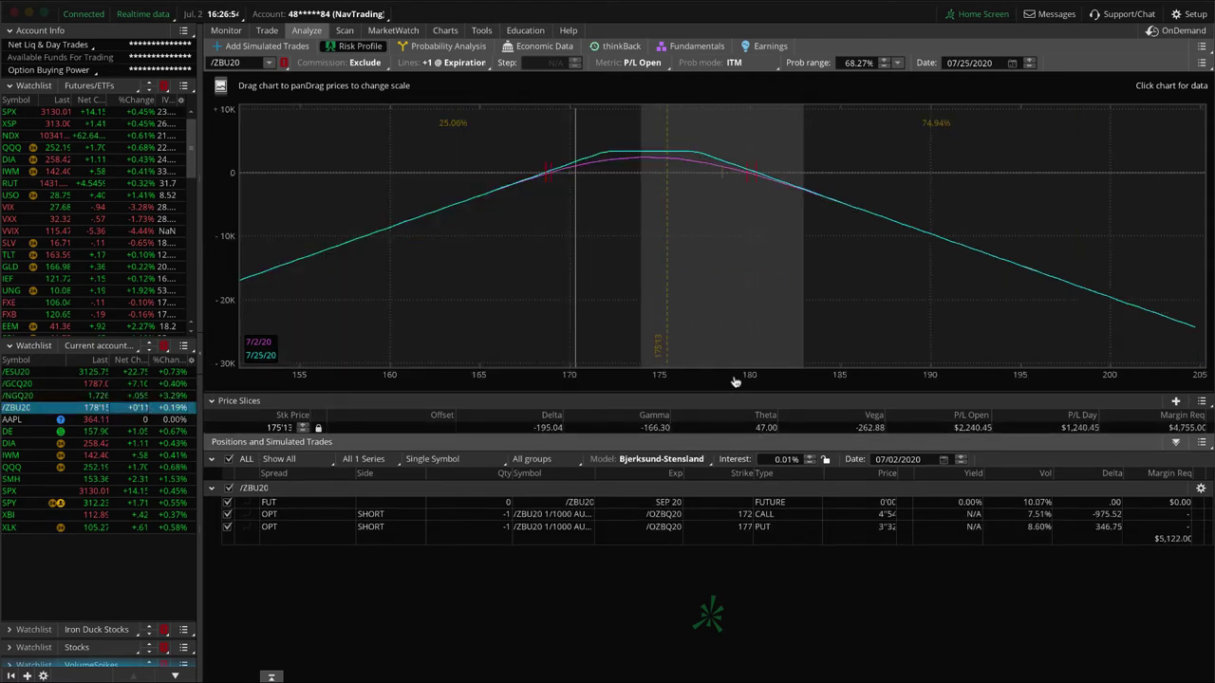
Narrow the /ZBU20 risk graph to 162–190 and view its Trade page.
{"action": "left_click_drag", "start_coordinate": [742, 382], "coordinate": [904, 387]}
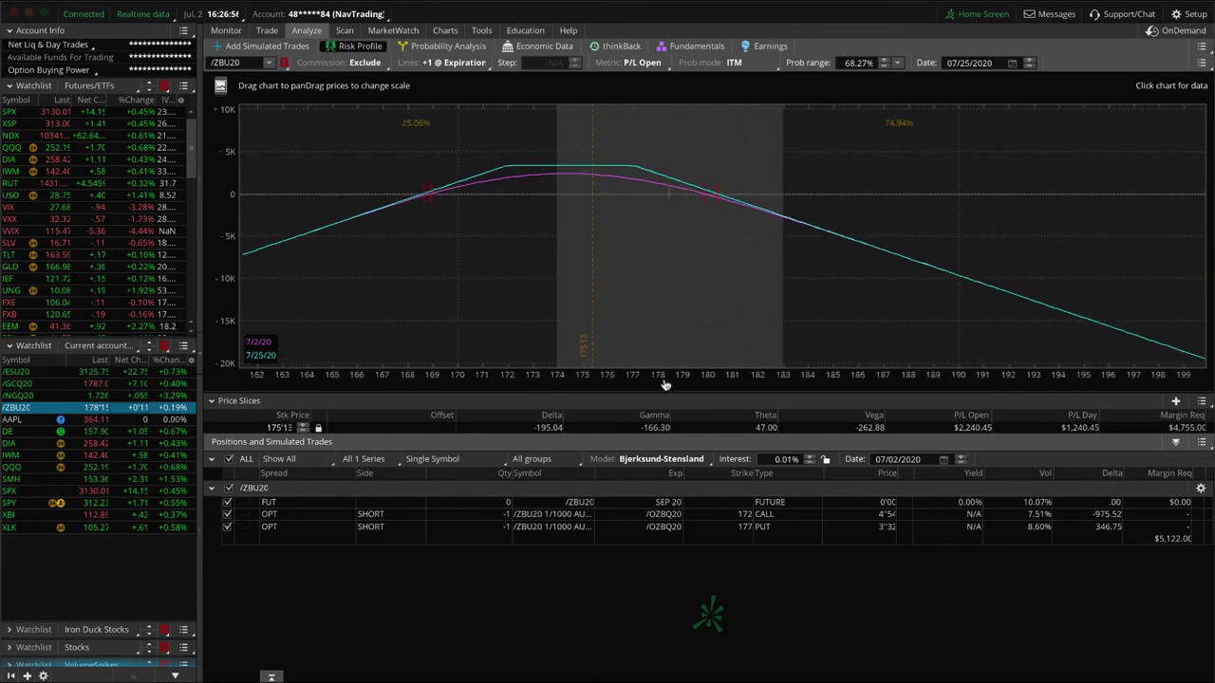
{"action": "left_click_drag", "start_coordinate": [669, 385], "coordinate": [808, 380]}
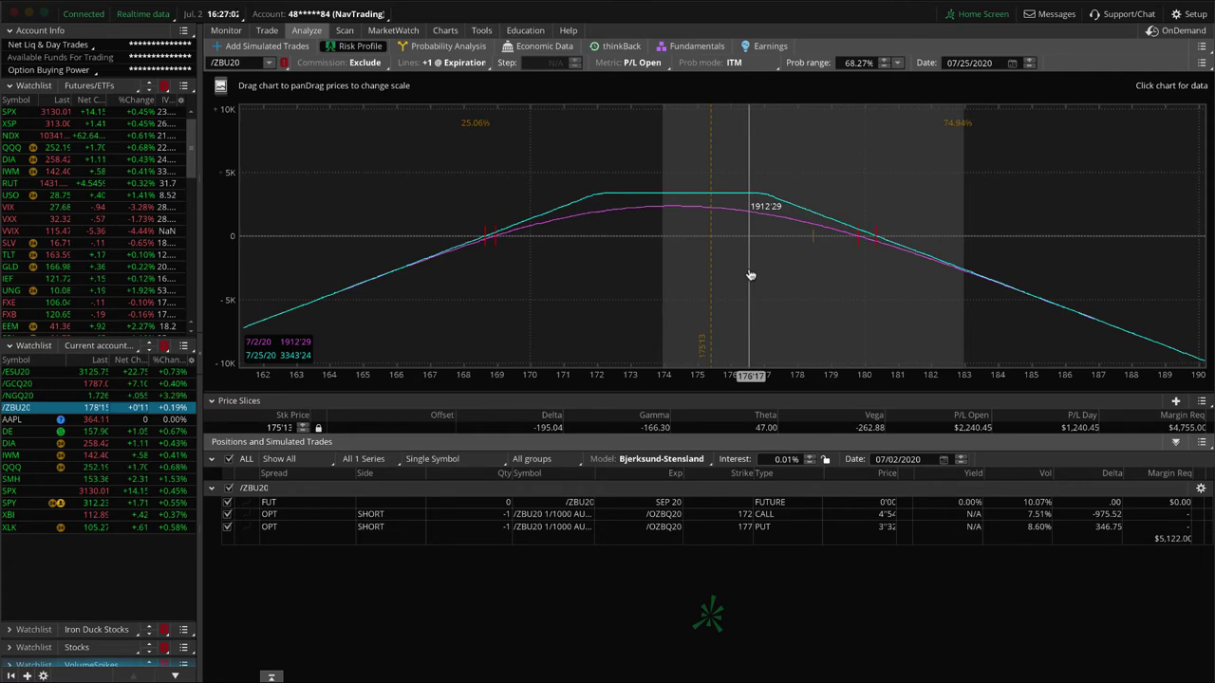
{"action": "left_click", "coordinate": [275, 29]}
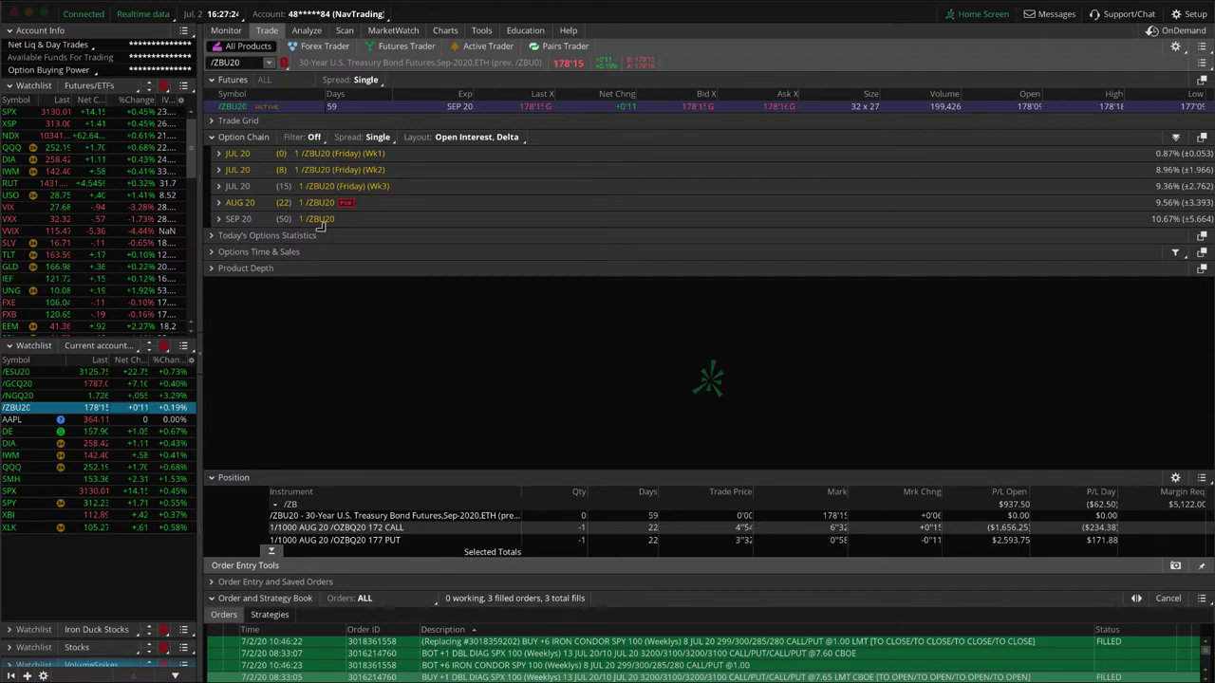
Load AAPL's risk profile and move the second price slice to 364.89.
{"action": "left_click", "coordinate": [178, 422]}
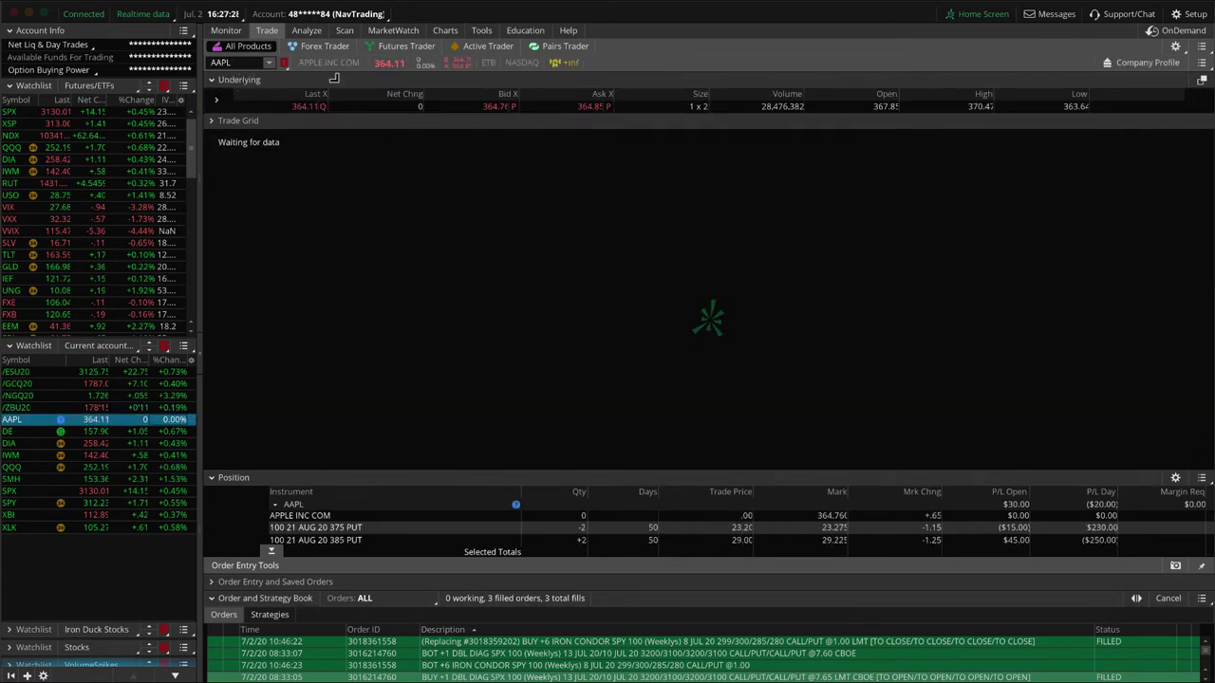
{"action": "left_click", "coordinate": [306, 29]}
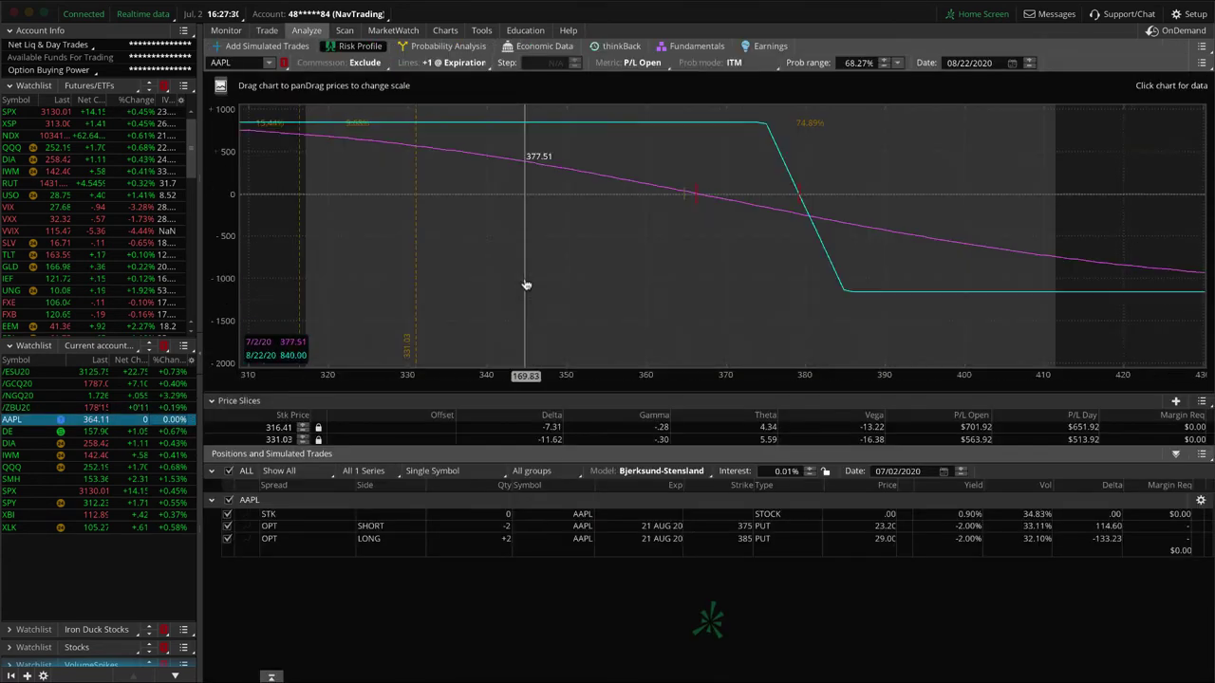
{"action": "left_click", "coordinate": [684, 209]}
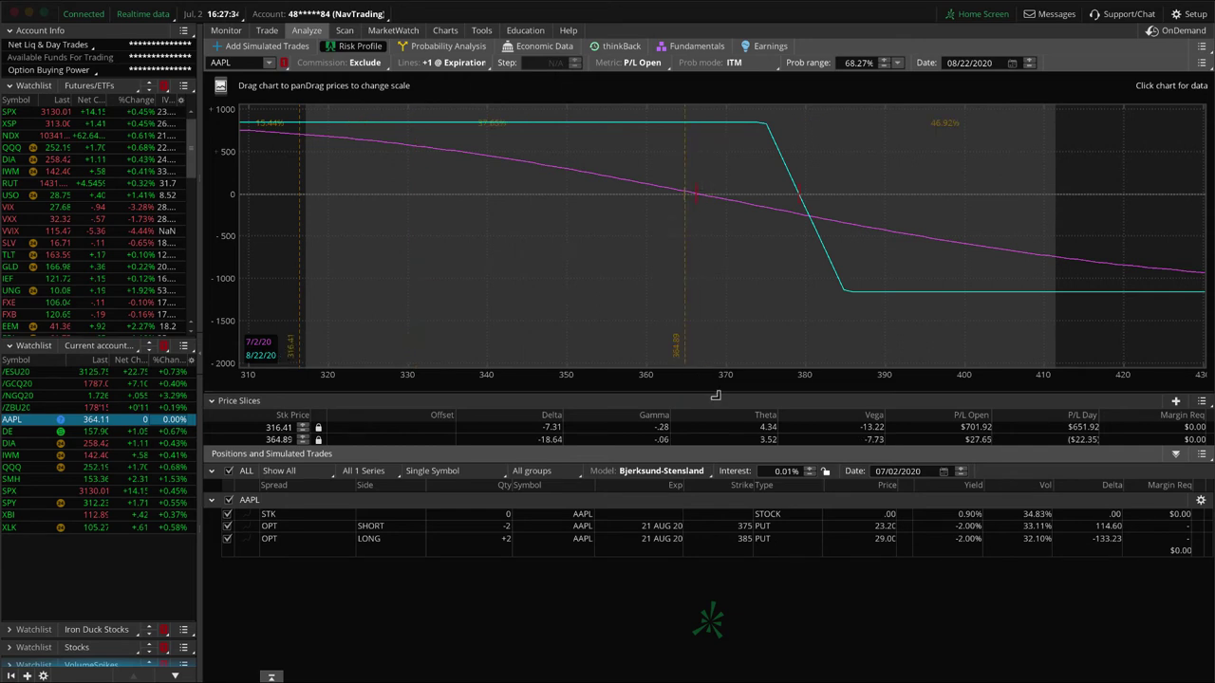
Graph only DIA's 265/270 call spread, then switch to the QQQ positions.
{"action": "left_click", "coordinate": [169, 431]}
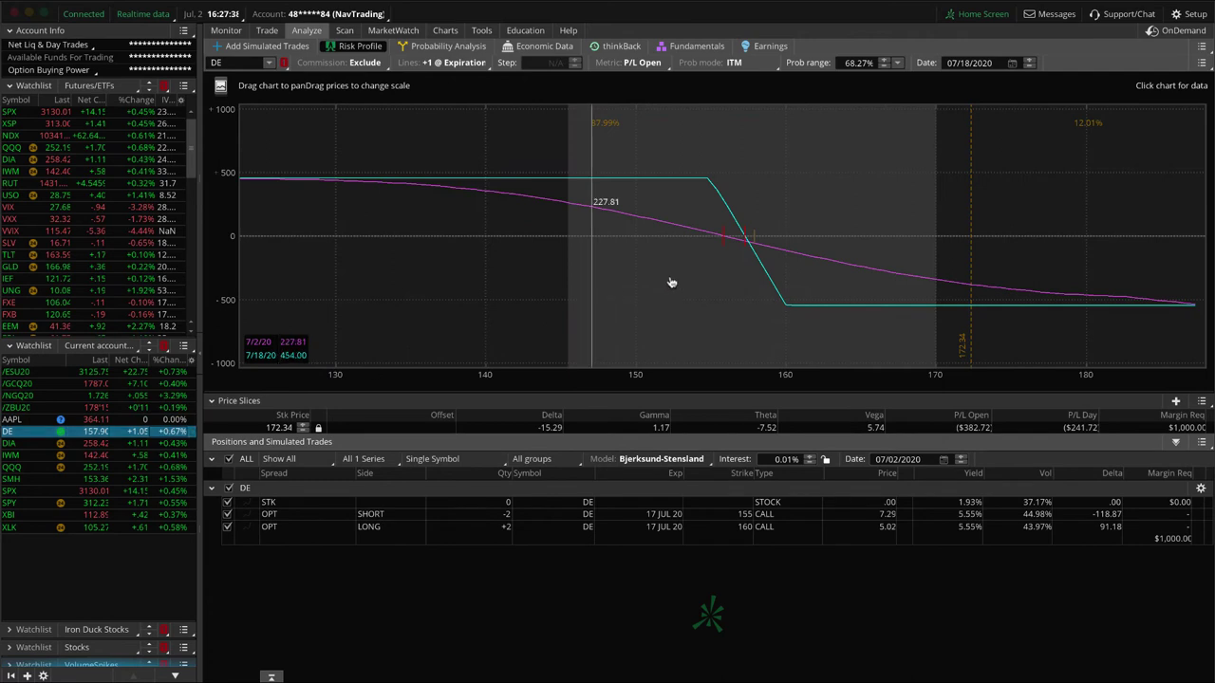
{"action": "left_click", "coordinate": [164, 444]}
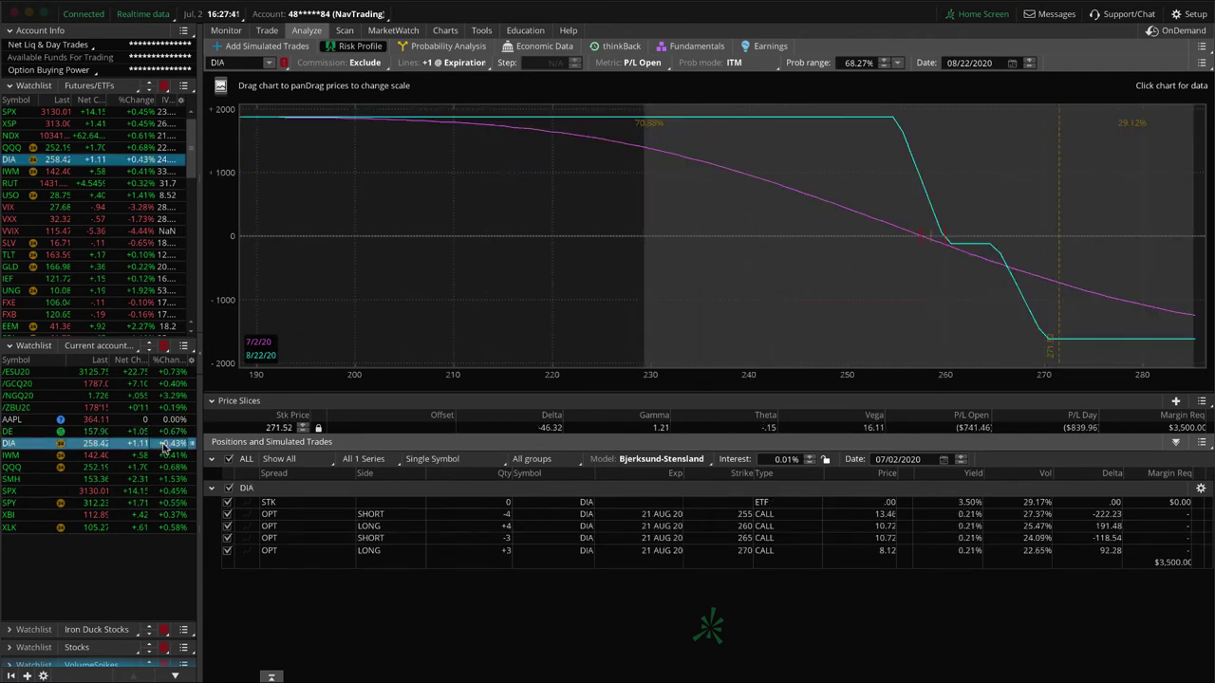
{"action": "left_click", "coordinate": [226, 538]}
{"action": "left_click", "coordinate": [227, 551]}
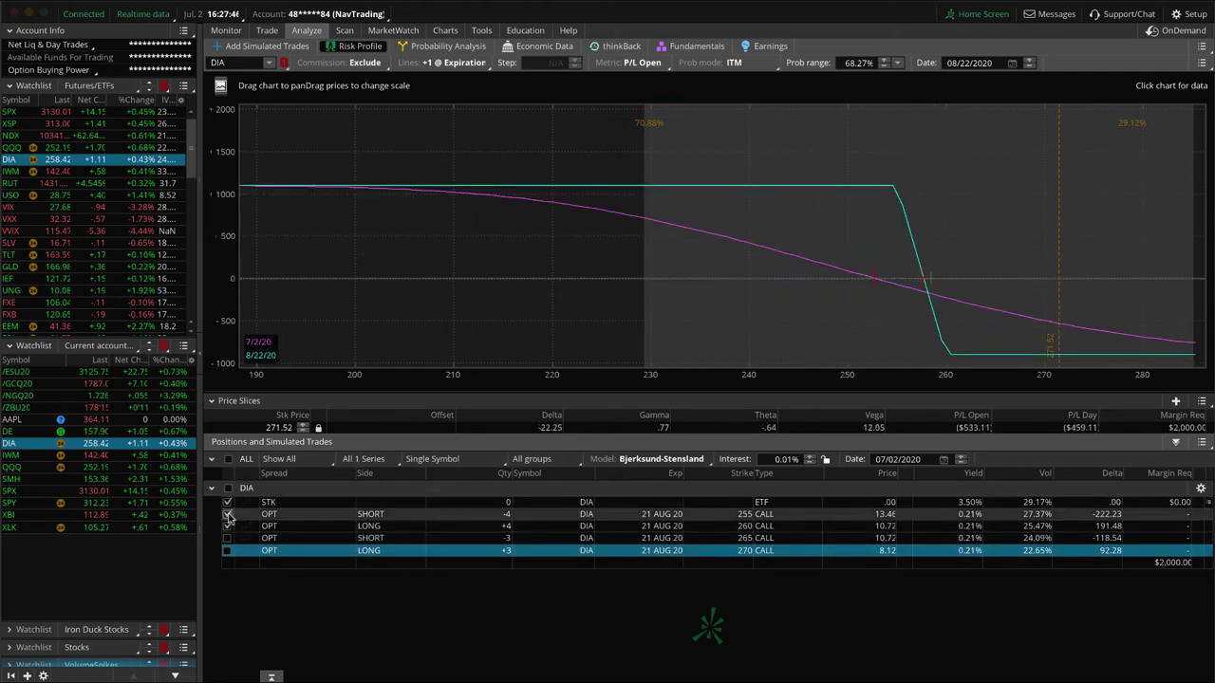
{"action": "left_click", "coordinate": [227, 514]}
{"action": "left_click", "coordinate": [227, 526]}
{"action": "left_click", "coordinate": [226, 538]}
{"action": "left_click", "coordinate": [227, 550]}
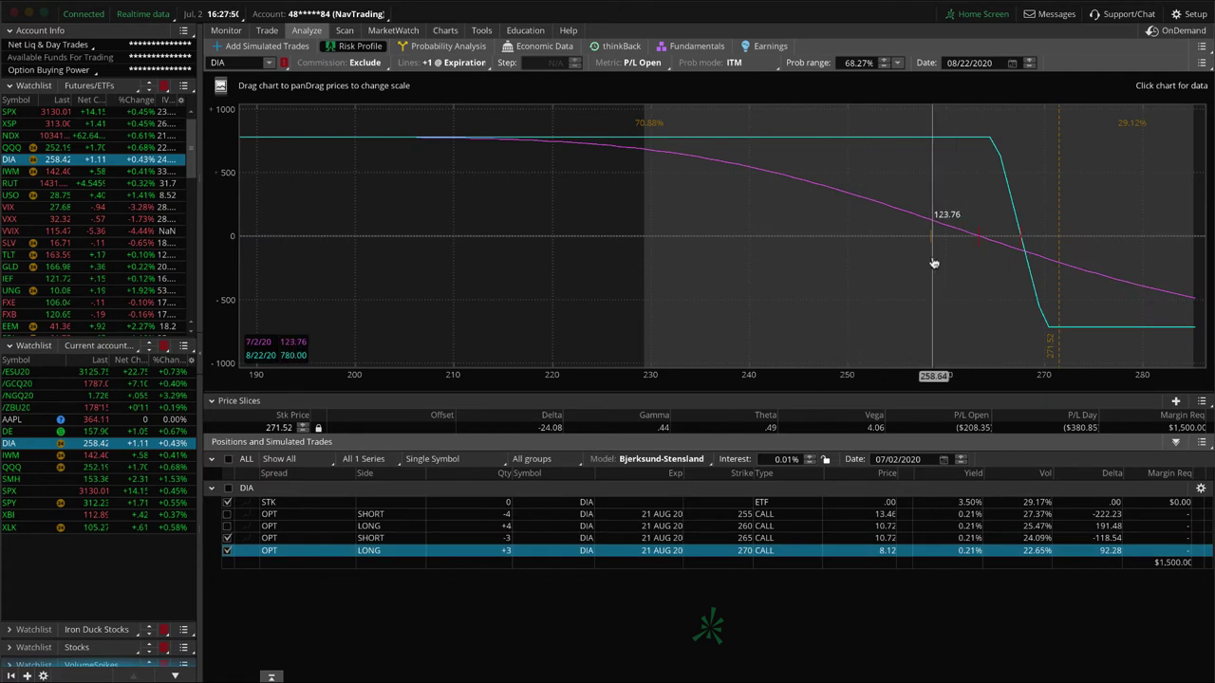
{"action": "left_click", "coordinate": [157, 466]}
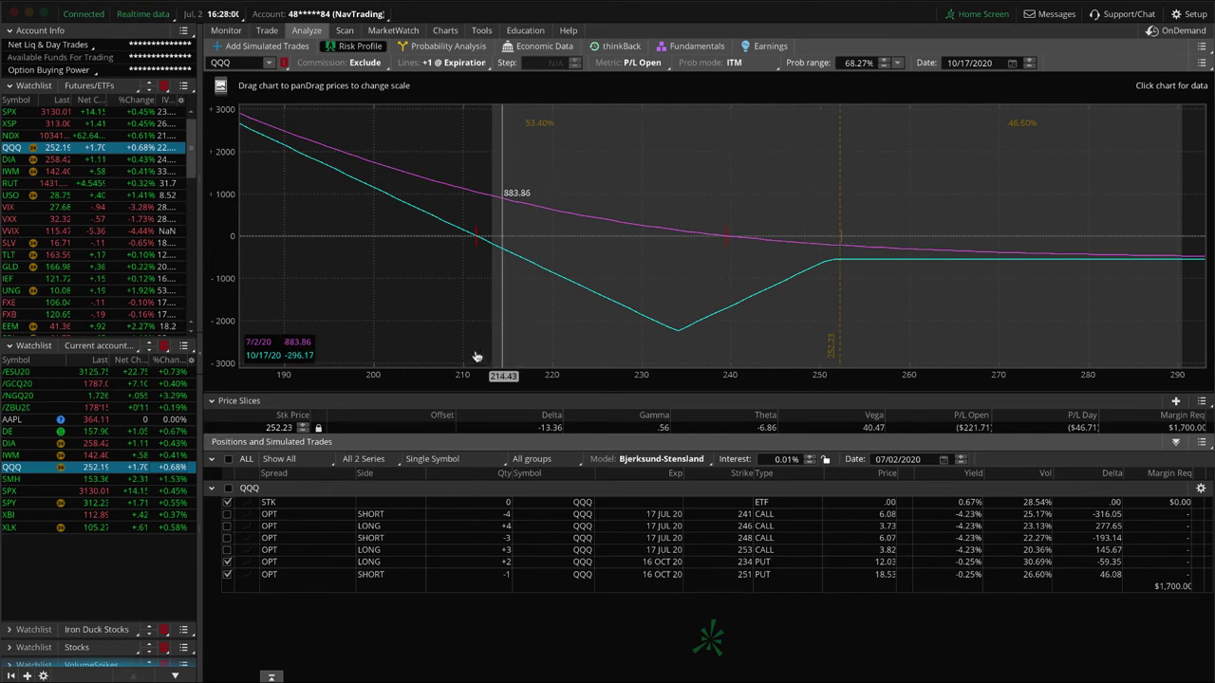
Graph only the QQQ 248/253 call spread, removing the 234 and 251 puts.
{"action": "left_click", "coordinate": [226, 574]}
{"action": "left_click", "coordinate": [227, 562]}
{"action": "left_click", "coordinate": [227, 549]}
{"action": "left_click", "coordinate": [227, 538]}
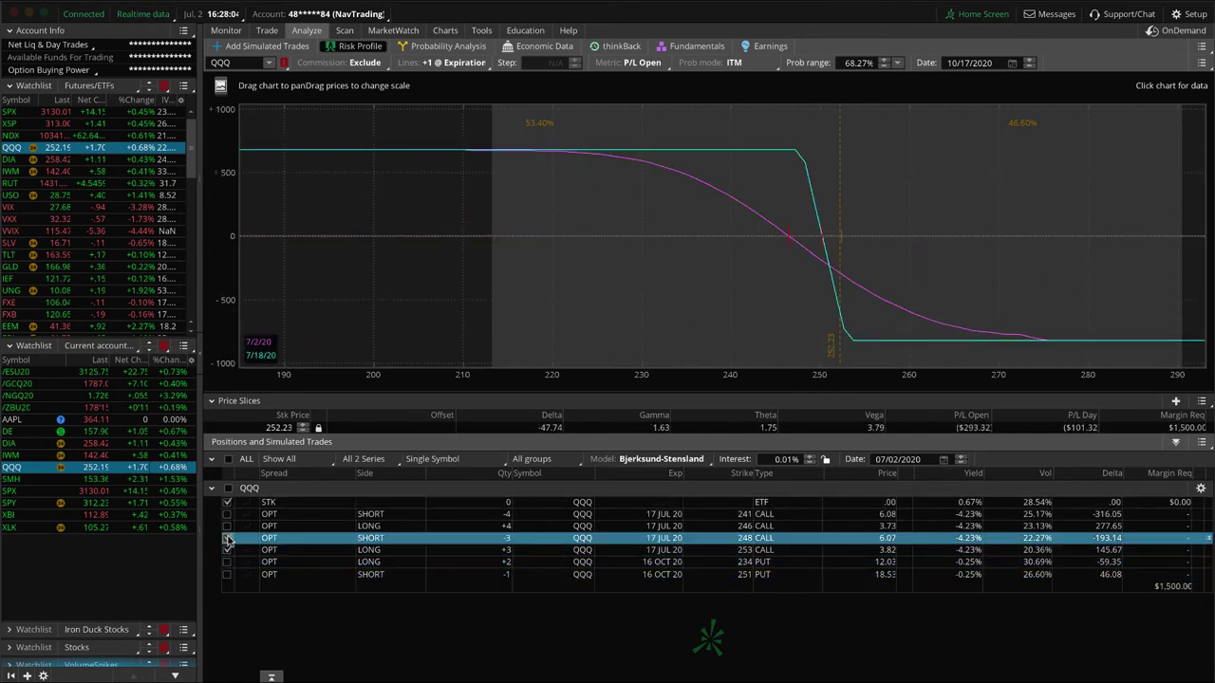
Swap the graph to the QQQ 241/246 call spread, then switch to SMH.
{"action": "left_click", "coordinate": [226, 549]}
{"action": "left_click", "coordinate": [227, 538]}
{"action": "left_click", "coordinate": [227, 525]}
{"action": "left_click", "coordinate": [227, 513]}
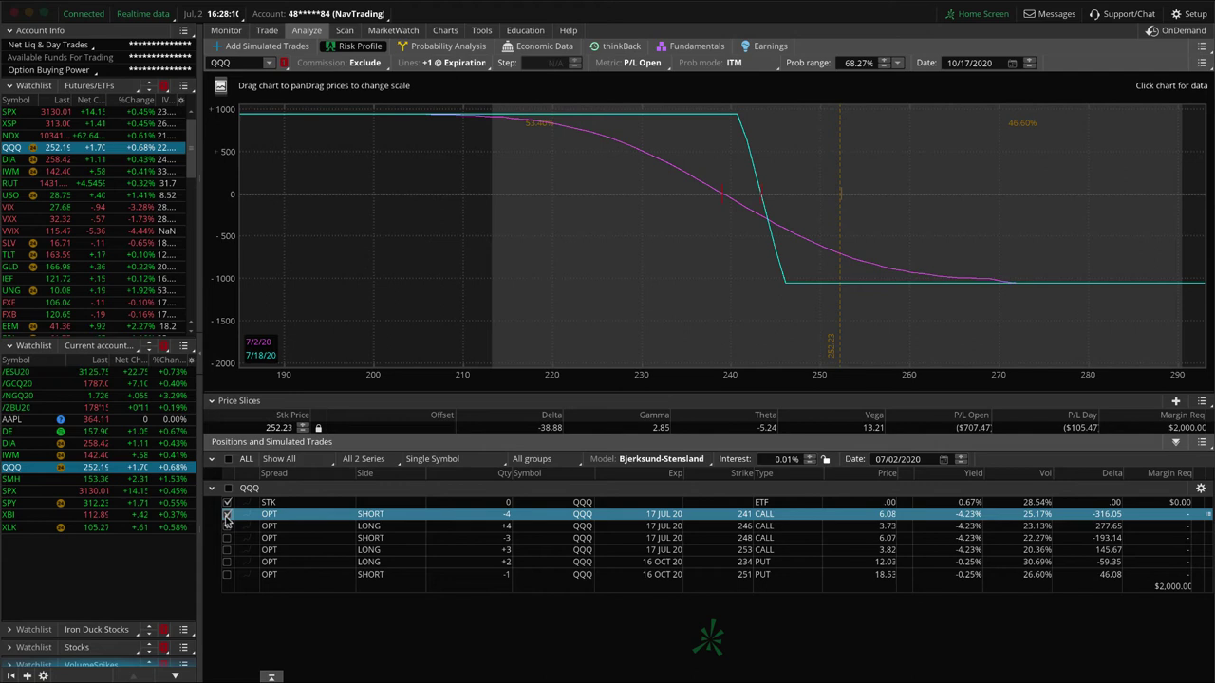
{"action": "left_click", "coordinate": [173, 480]}
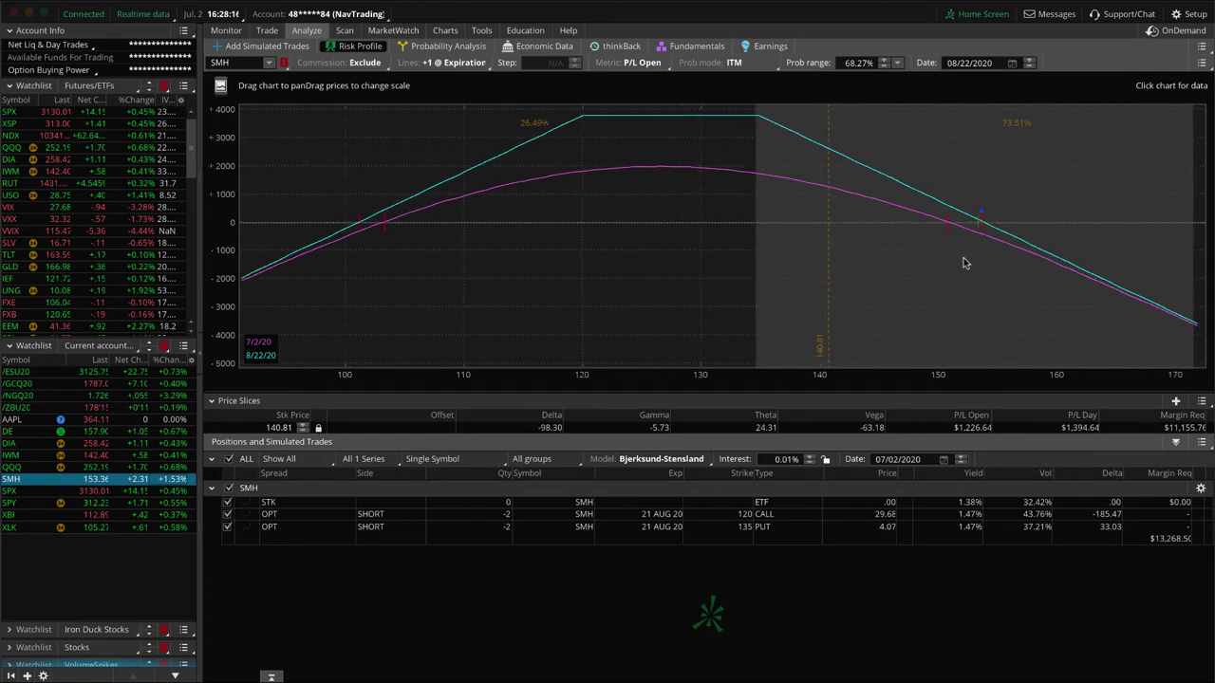
Mark SMH's right breakeven, graph it without then with the 120 call, and review its trade page.
{"action": "mouse_move", "coordinate": [978, 207]}
{"action": "left_mouse_down"}
{"action": "mouse_move", "coordinate": [1031, 238]}
{"action": "mouse_move", "coordinate": [1009, 249]}
{"action": "mouse_move", "coordinate": [1015, 233]}
{"action": "left_mouse_up"}
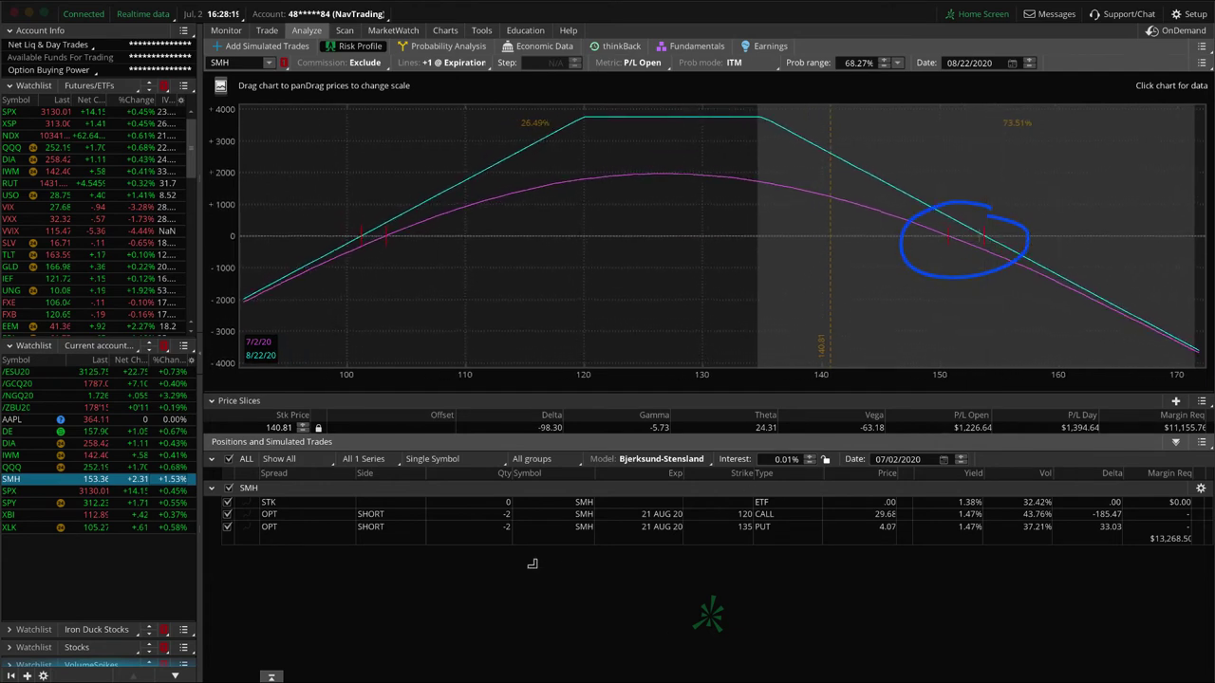
{"action": "left_click", "coordinate": [227, 514]}
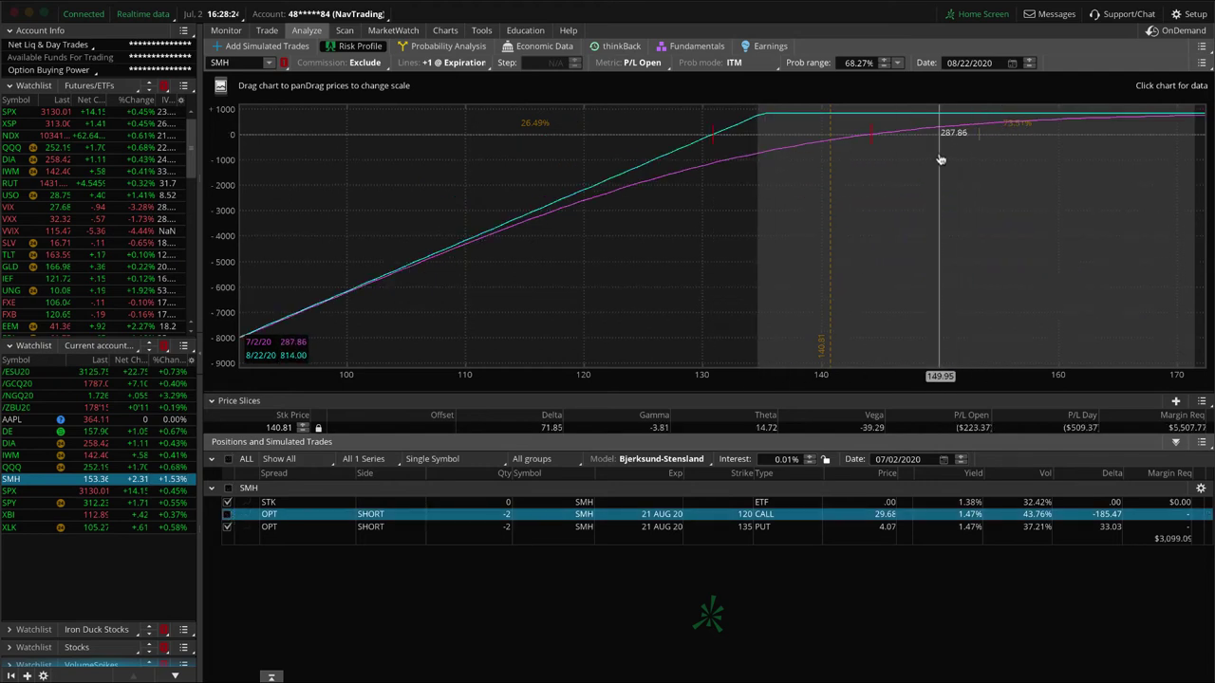
{"action": "left_click", "coordinate": [228, 514]}
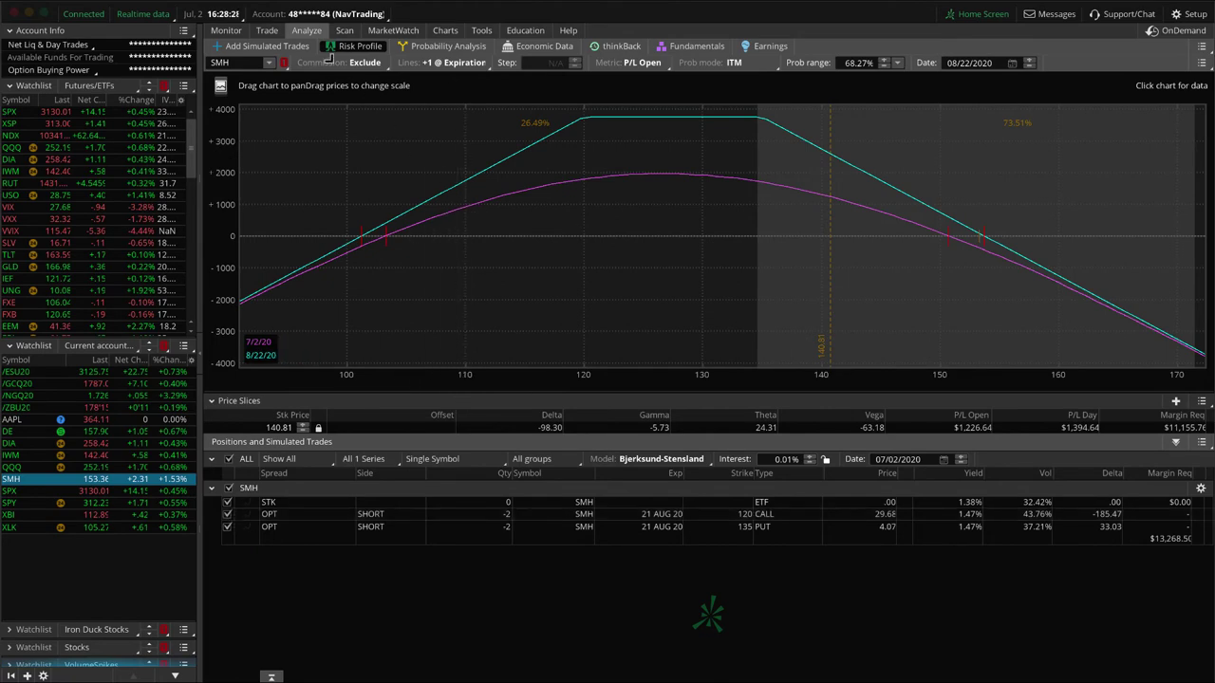
{"action": "left_click", "coordinate": [267, 29]}
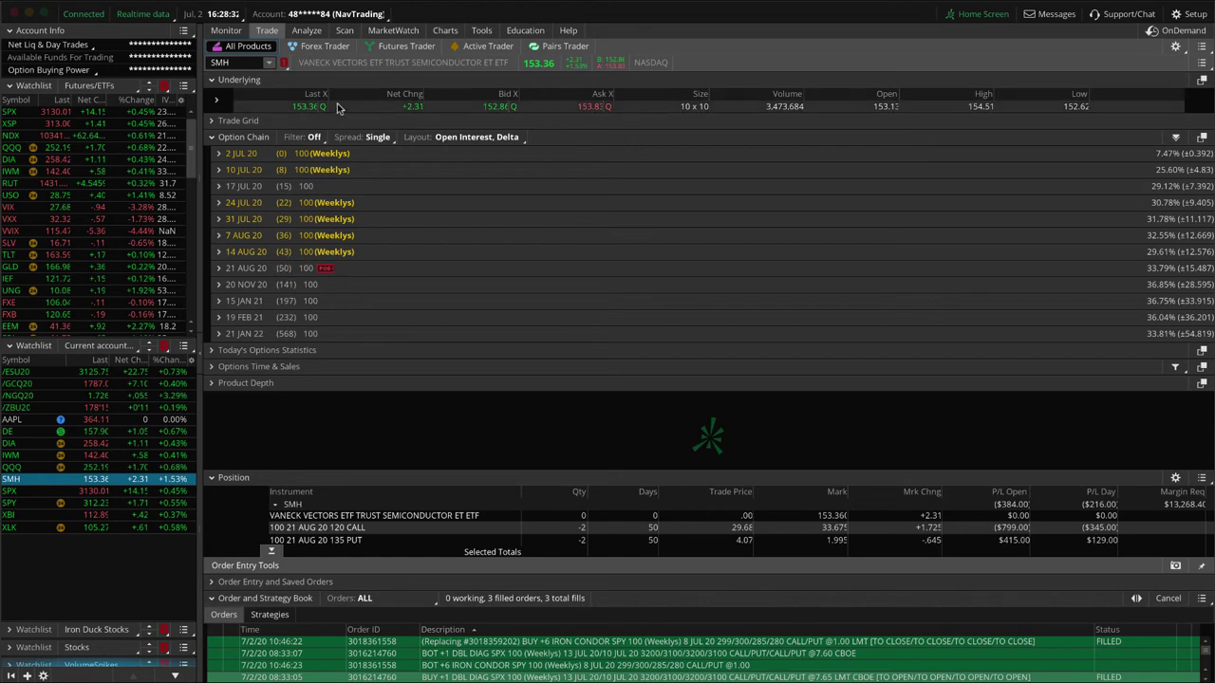
{"action": "left_click", "coordinate": [306, 29]}
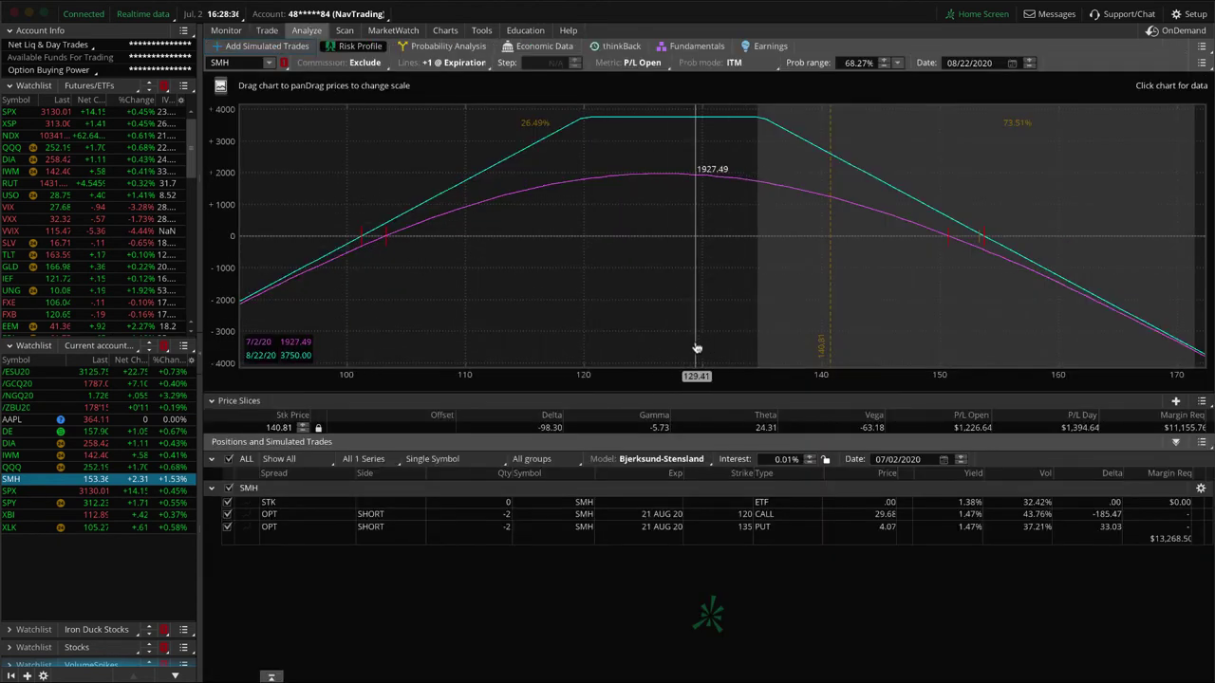
Rescale the XBI strangle's risk graph, then shift the XLK put spread's graph to lower prices.
{"action": "left_click", "coordinate": [25, 509]}
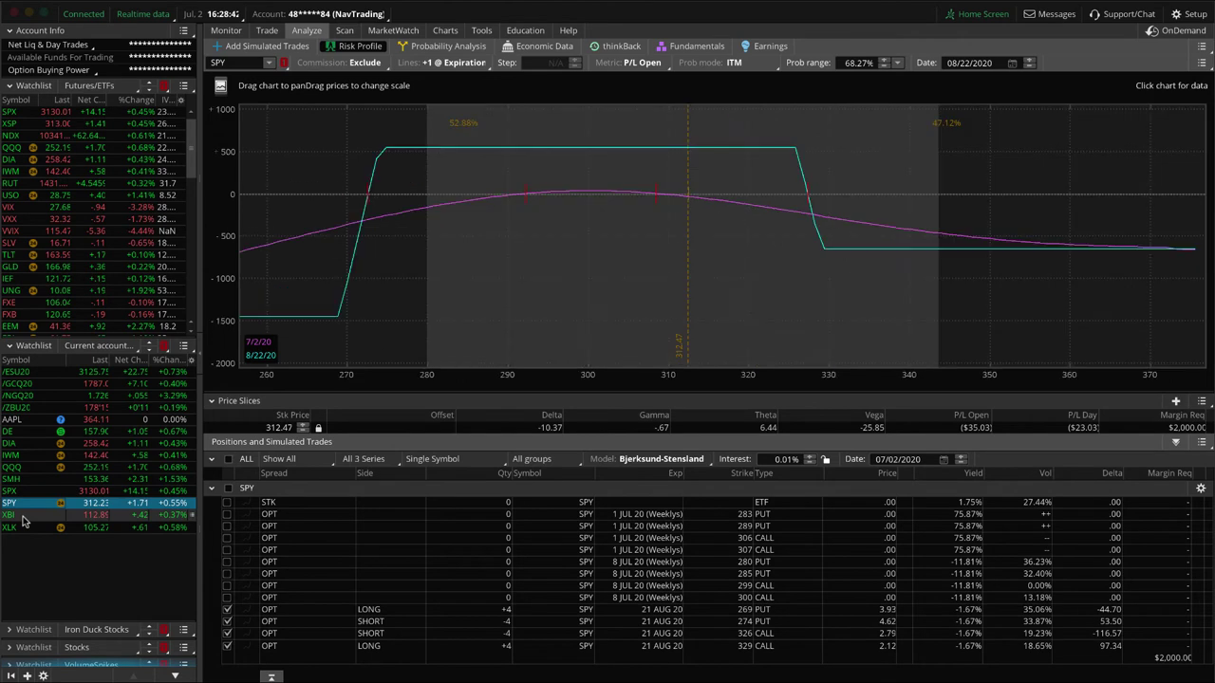
{"action": "left_click", "coordinate": [23, 516]}
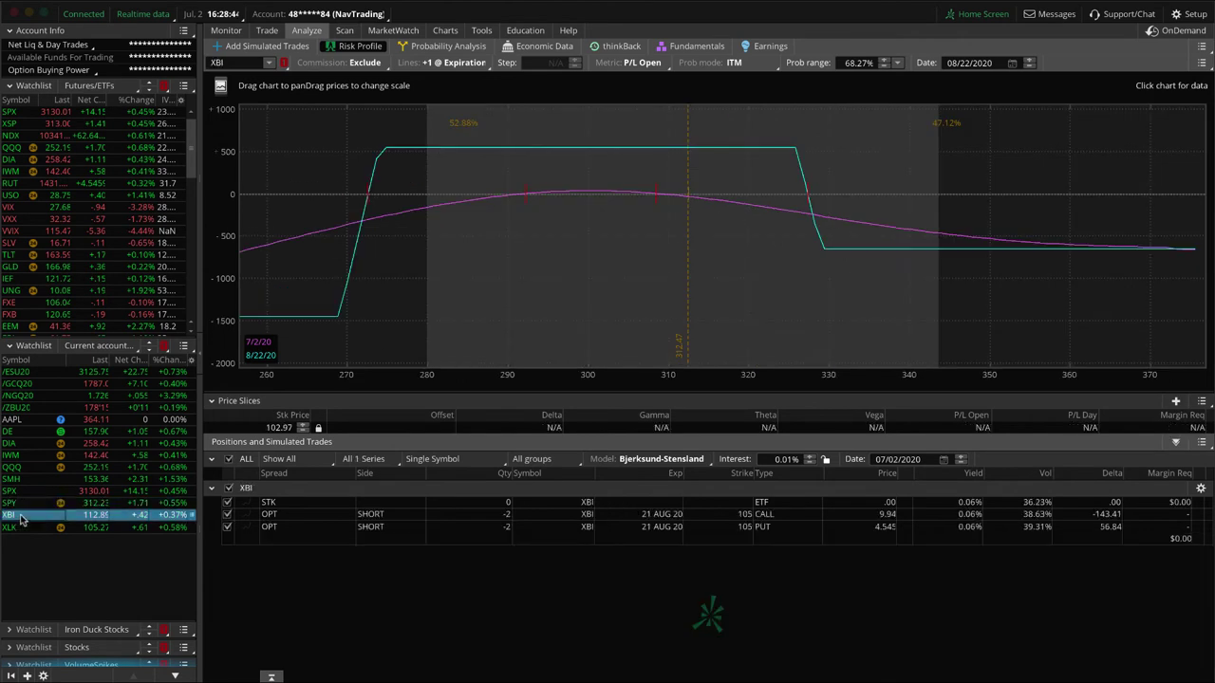
{"action": "left_click_drag", "start_coordinate": [905, 383], "coordinate": [651, 336]}
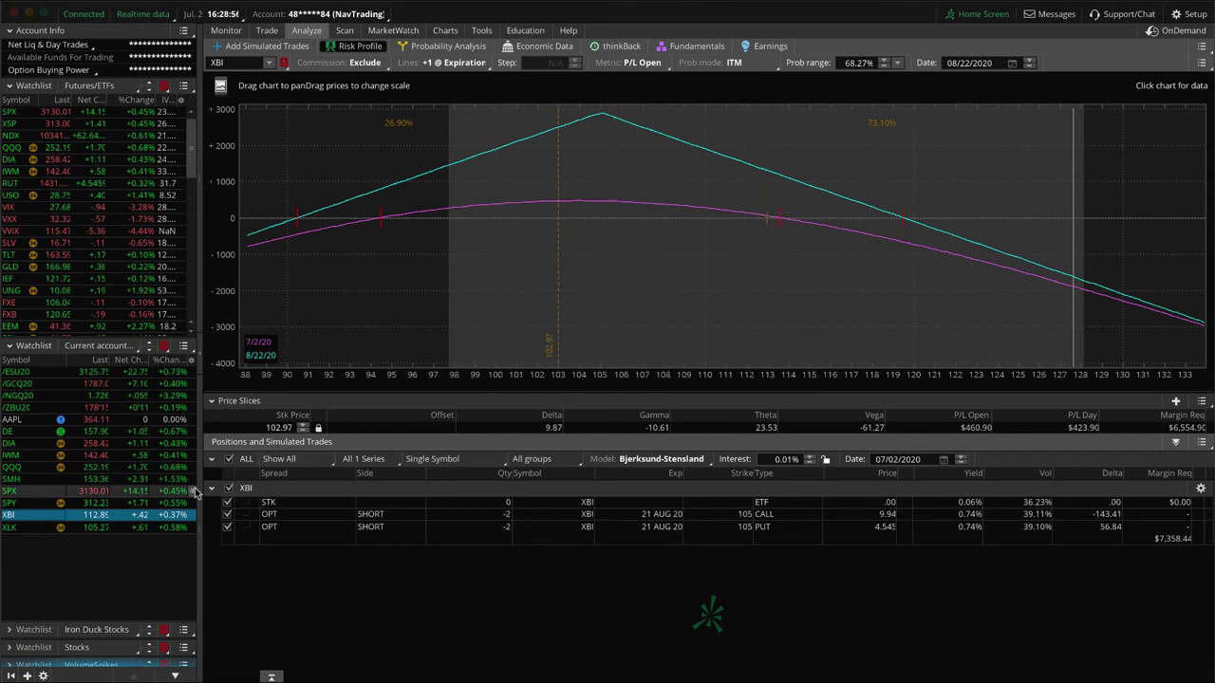
{"action": "left_click", "coordinate": [171, 529]}
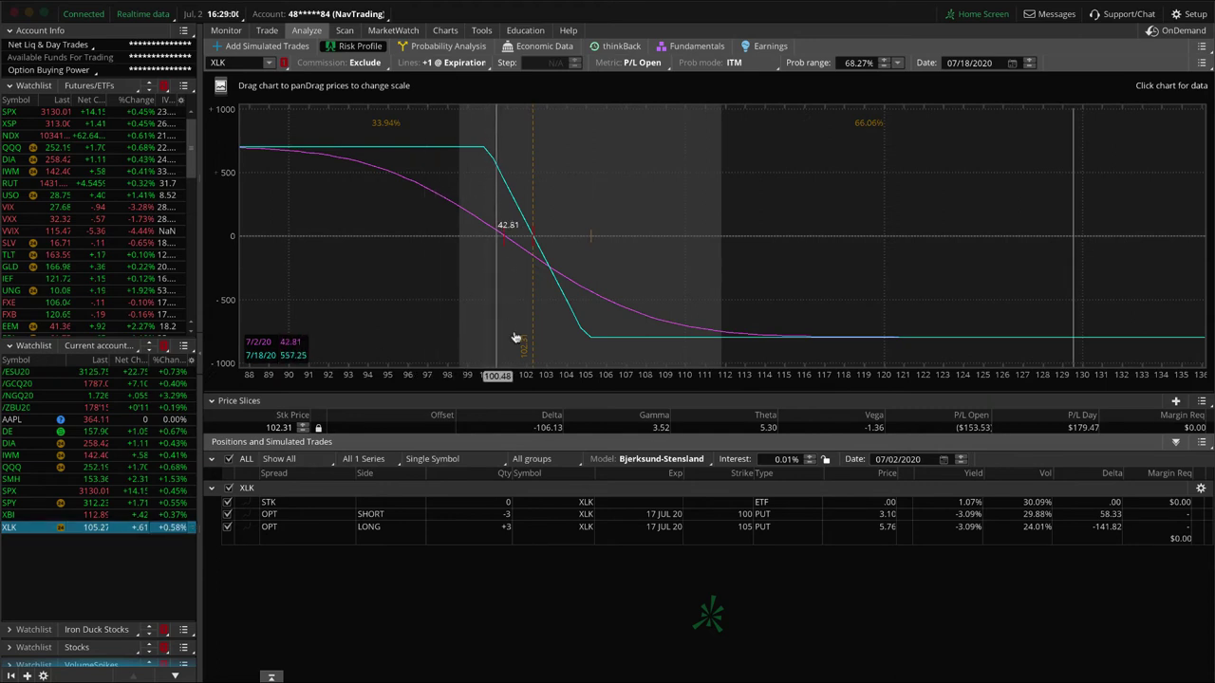
{"action": "left_click_drag", "start_coordinate": [585, 366], "coordinate": [731, 378]}
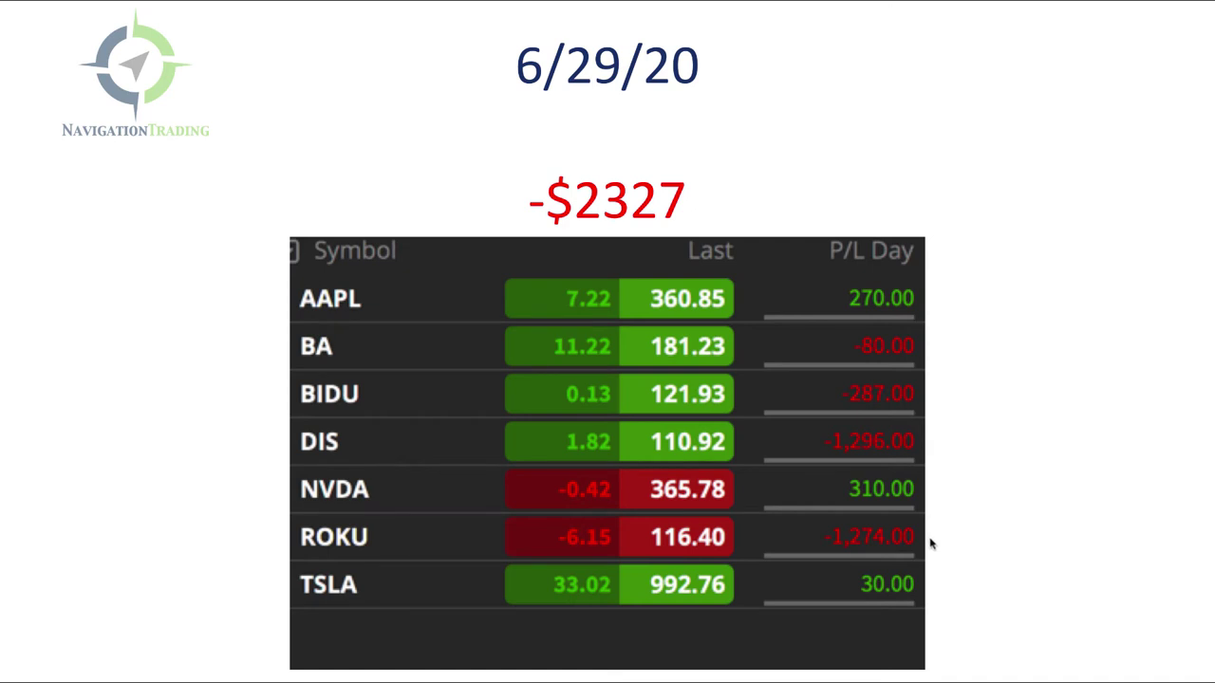
Check-mark the ROKU and DIS losses on the 6/29/20 slide.
{"action": "left_click_drag", "start_coordinate": [931, 524], "coordinate": [972, 519]}
{"action": "mouse_move", "coordinate": [932, 432]}
{"action": "left_mouse_down"}
{"action": "mouse_move", "coordinate": [937, 446]}
{"action": "mouse_move", "coordinate": [967, 415]}
{"action": "left_mouse_up"}
Leave the slideshow for the Facebook trading group page and scroll up to the latest post.
{"action": "key", "text": "super+Tab"}
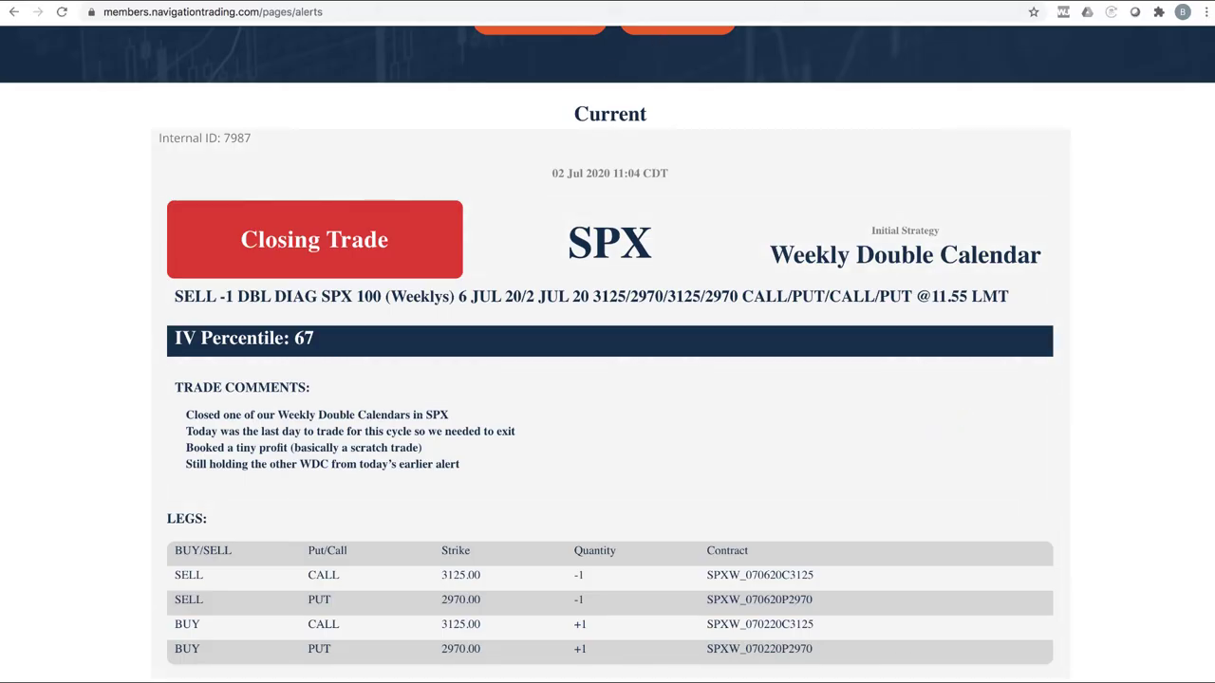
{"action": "key", "text": "ctrl+Tab"}
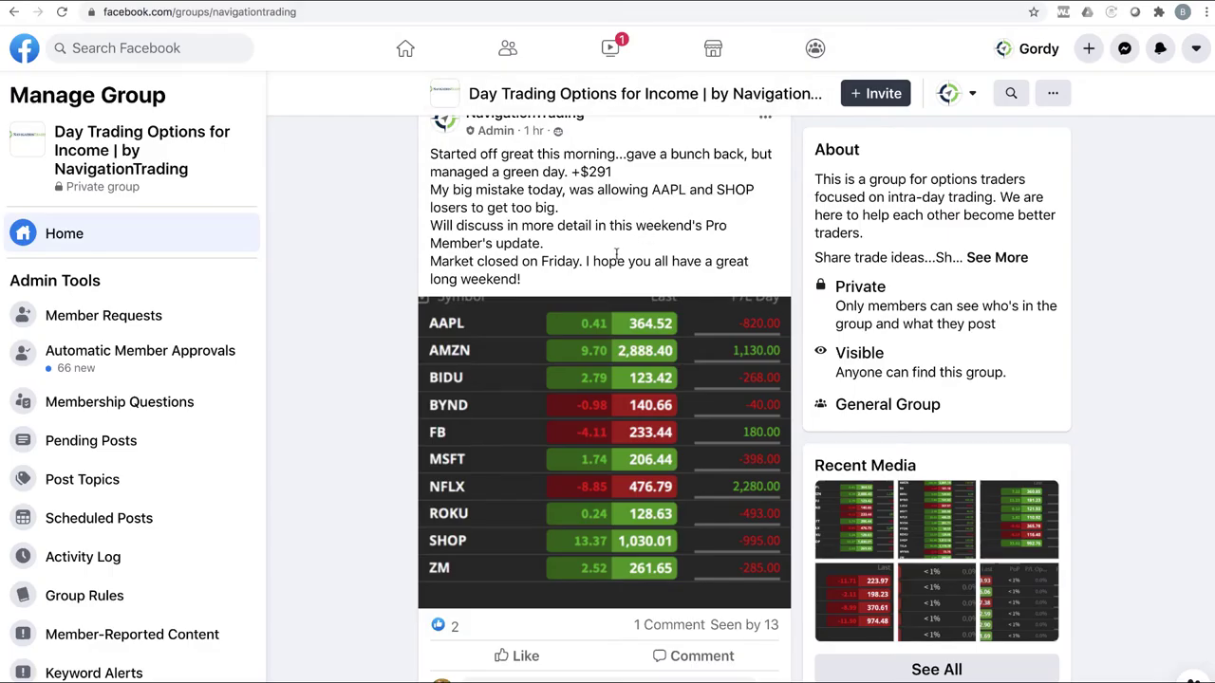
{"action": "scroll", "coordinate": [615, 318], "scroll_direction": "up", "scroll_amount": 1}
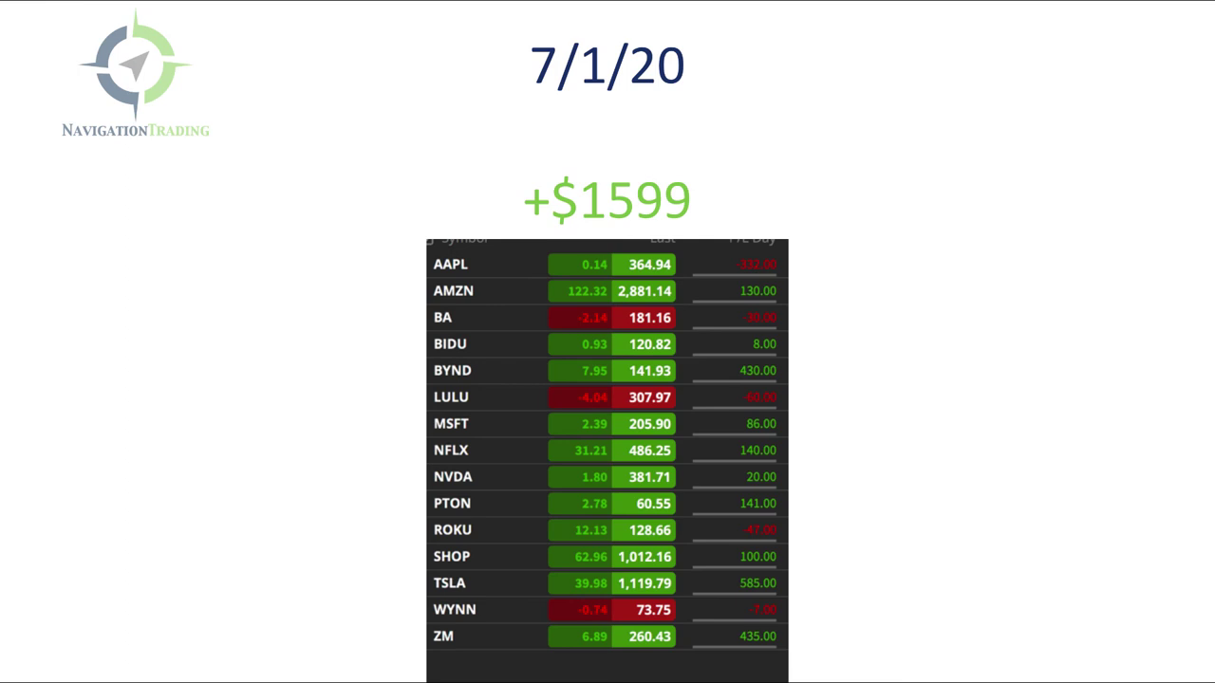
Advance to the 7/2/20 results slide showing the +$291 day.
{"action": "key", "text": "Right"}
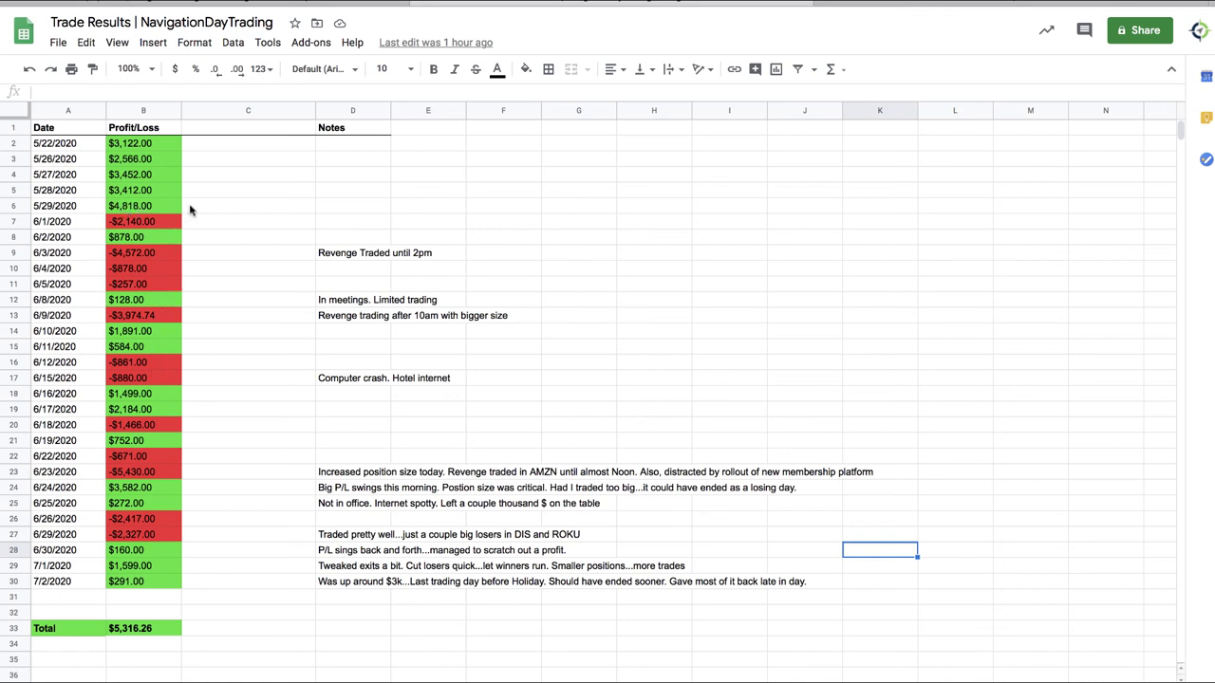
Check off an early winning day and 7/2/2020, then circle the 6/29–7/2/2020 results.
{"action": "left_click_drag", "start_coordinate": [192, 205], "coordinate": [220, 194]}
{"action": "left_click_drag", "start_coordinate": [189, 578], "coordinate": [212, 573]}
{"action": "mouse_move", "coordinate": [180, 605]}
{"action": "left_mouse_down"}
{"action": "mouse_move", "coordinate": [95, 613]}
{"action": "mouse_move", "coordinate": [195, 611]}
{"action": "left_mouse_up"}
{"action": "mouse_move", "coordinate": [196, 533]}
{"action": "left_mouse_down"}
{"action": "mouse_move", "coordinate": [25, 537]}
{"action": "mouse_move", "coordinate": [34, 596]}
{"action": "mouse_move", "coordinate": [169, 597]}
{"action": "mouse_move", "coordinate": [197, 586]}
{"action": "mouse_move", "coordinate": [199, 539]}
{"action": "left_mouse_up"}
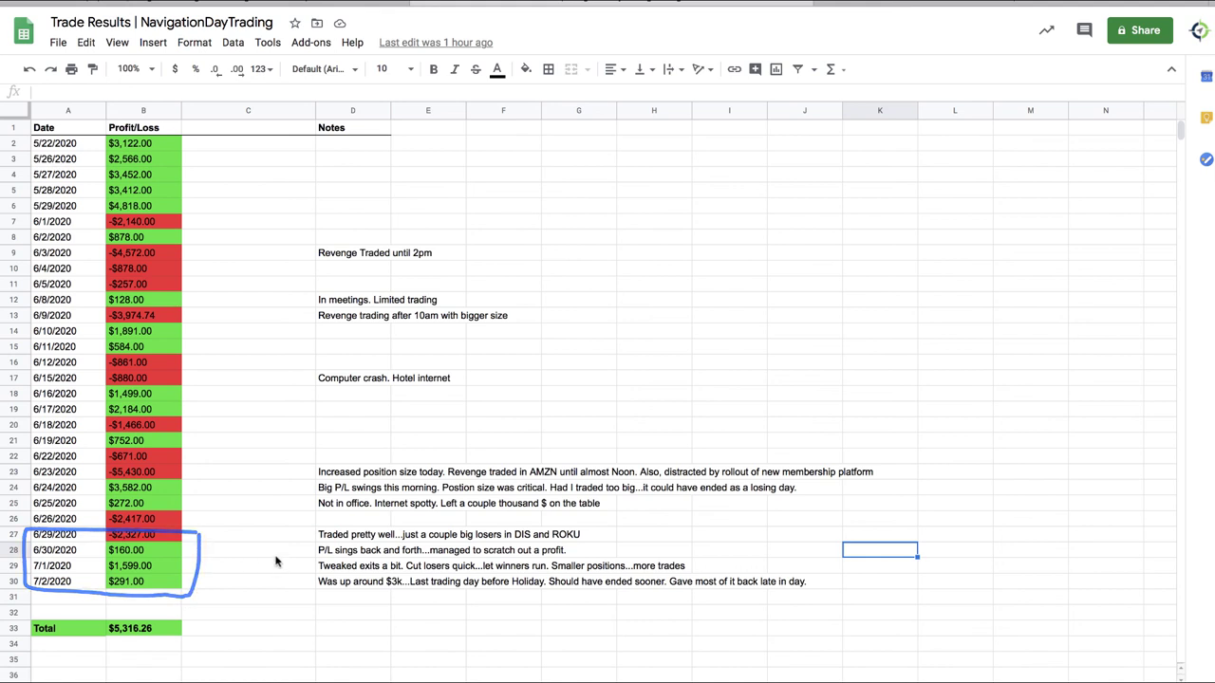